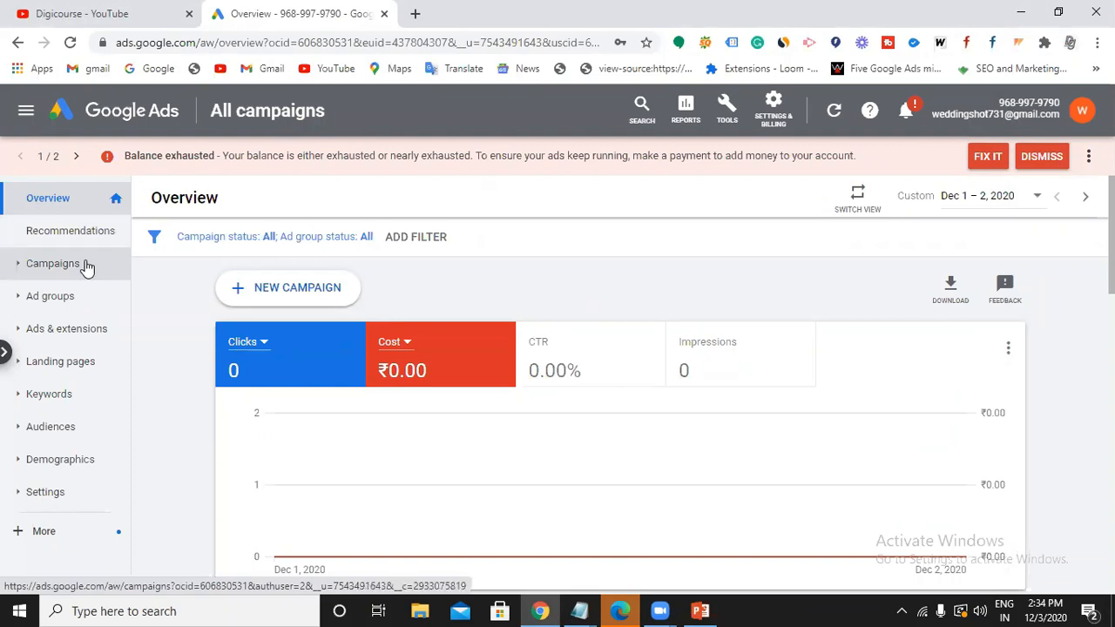
From the Campaigns page, start a new campaign via the + menu.
{"action": "left_click", "coordinate": [87, 266]}
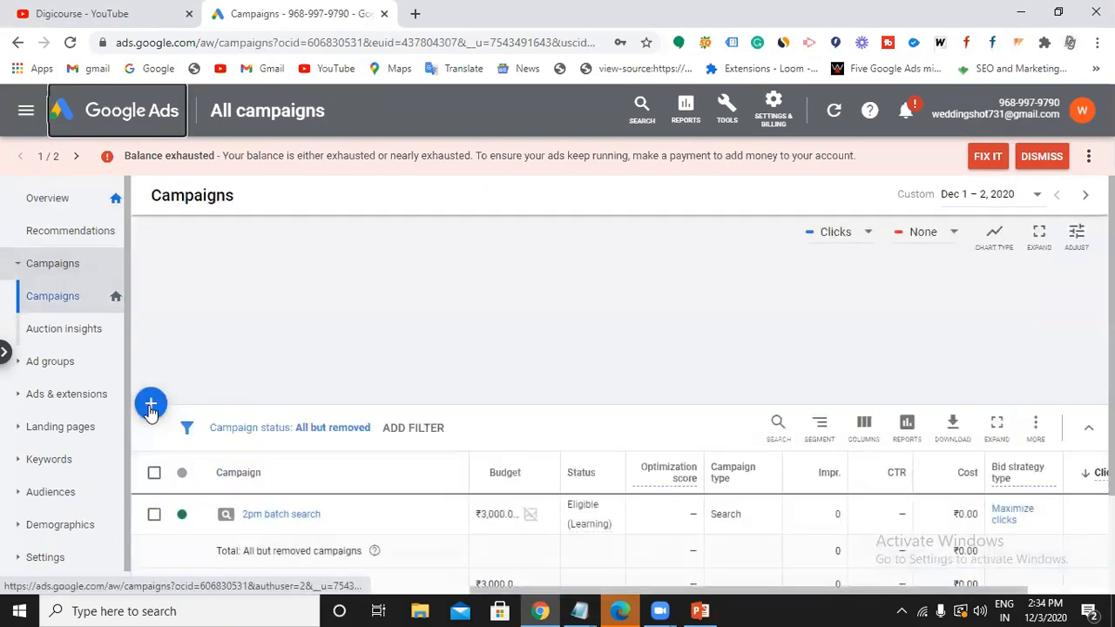
{"action": "left_click", "coordinate": [150, 405]}
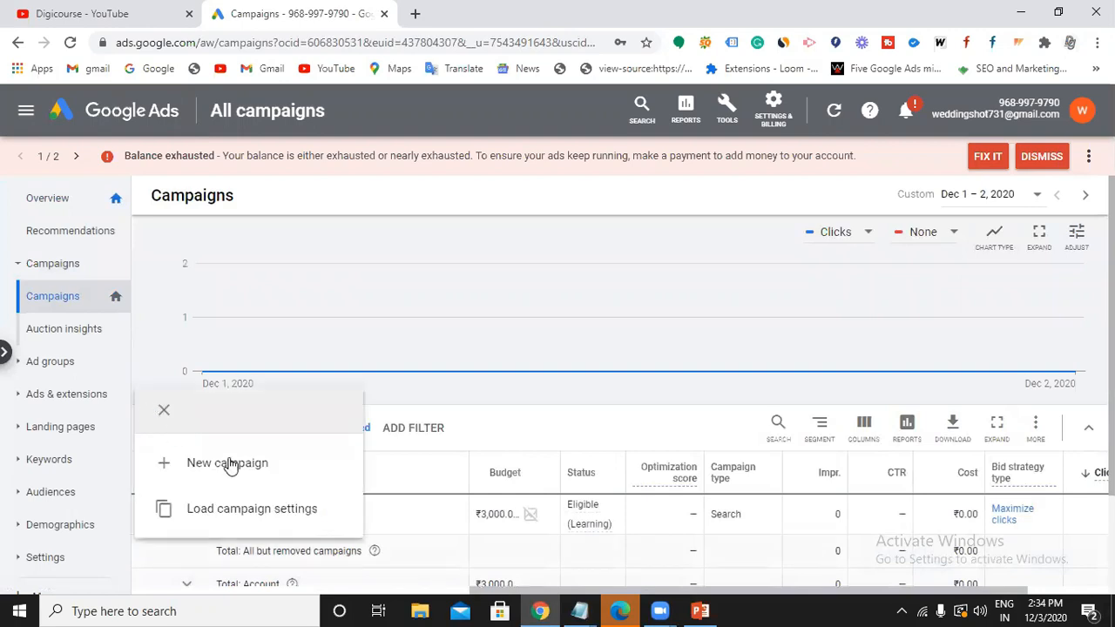
{"action": "left_click", "coordinate": [228, 464]}
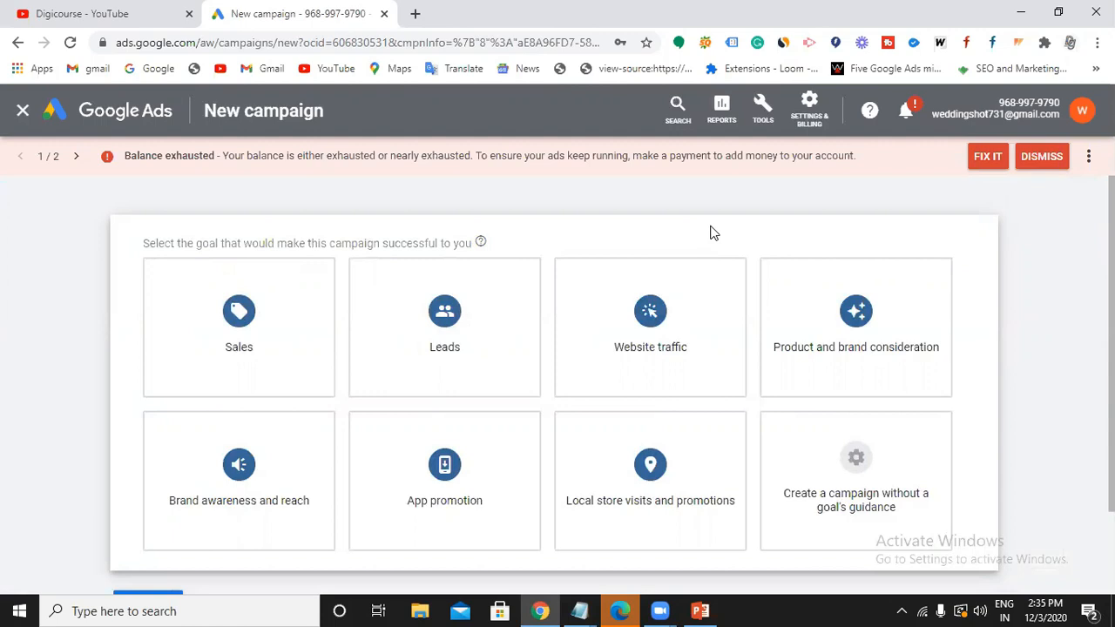
Pass over the Sales and Leads goals and choose no goal's guidance with the Search type.
{"action": "left_click", "coordinate": [253, 331]}
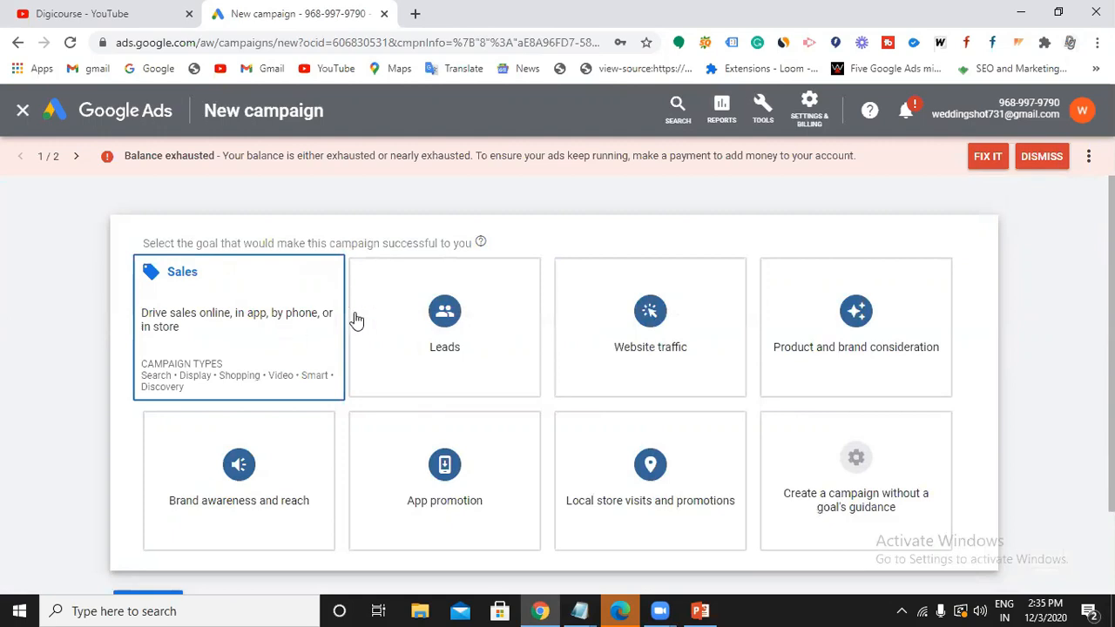
{"action": "left_click", "coordinate": [438, 341]}
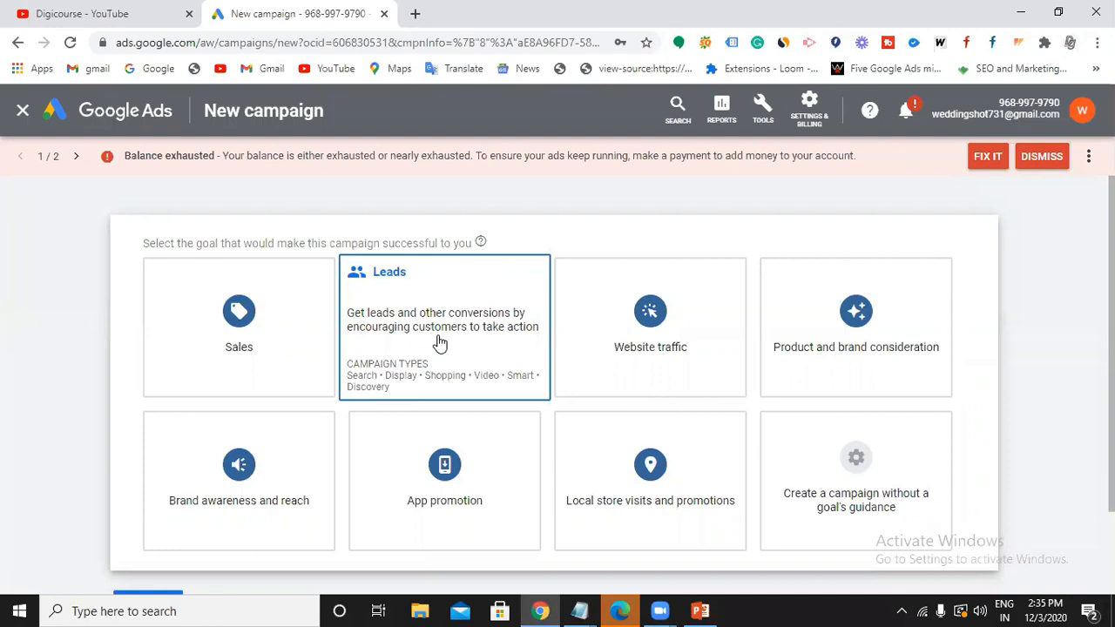
{"action": "left_click", "coordinate": [806, 497]}
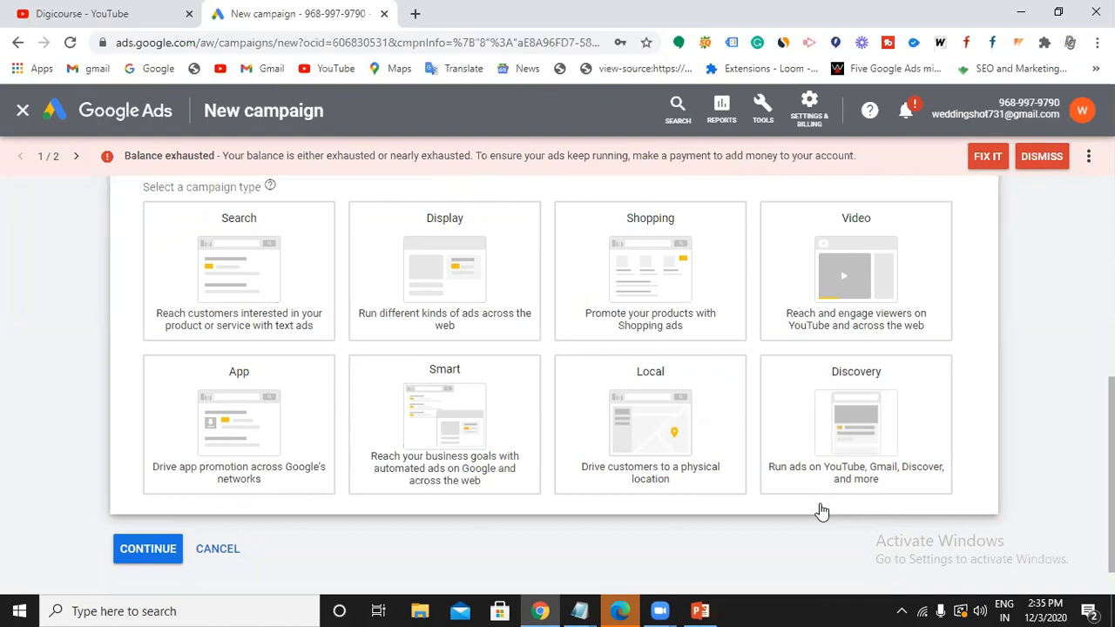
{"action": "left_click", "coordinate": [227, 273]}
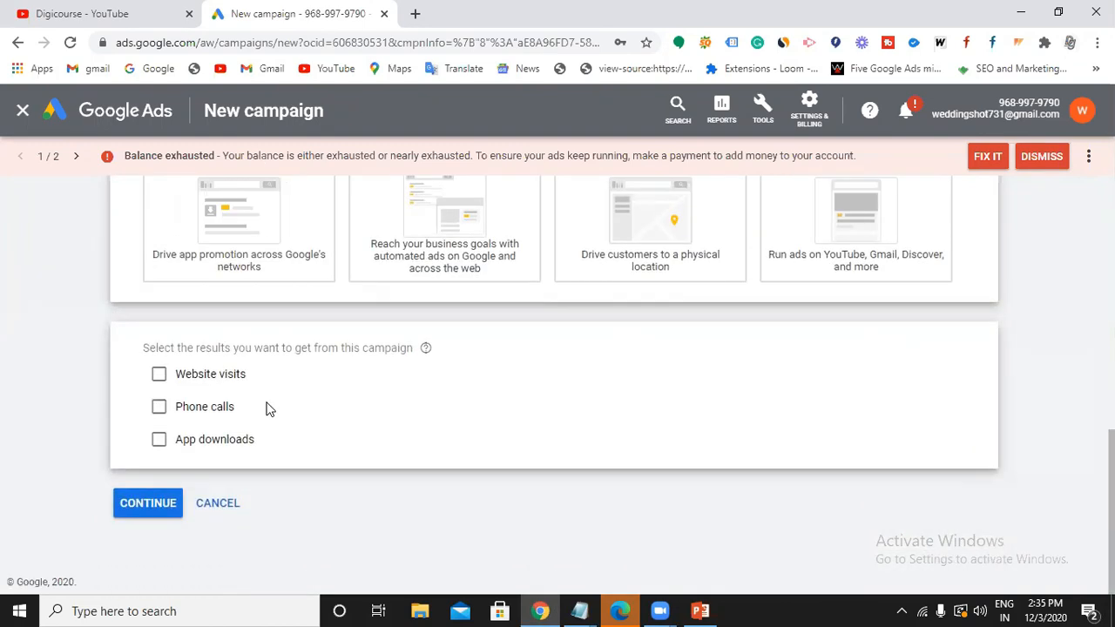
{"action": "left_click", "coordinate": [152, 504]}
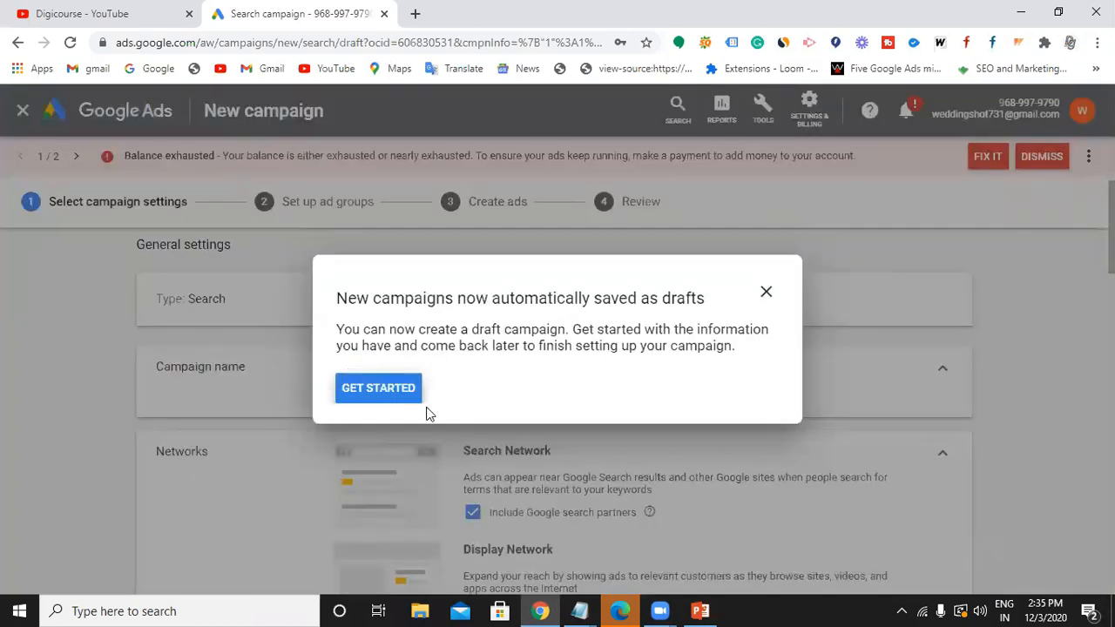
Dismiss the drafts notice, rename the campaign to '2pm batch', and untick the Display Network.
{"action": "left_click", "coordinate": [766, 293]}
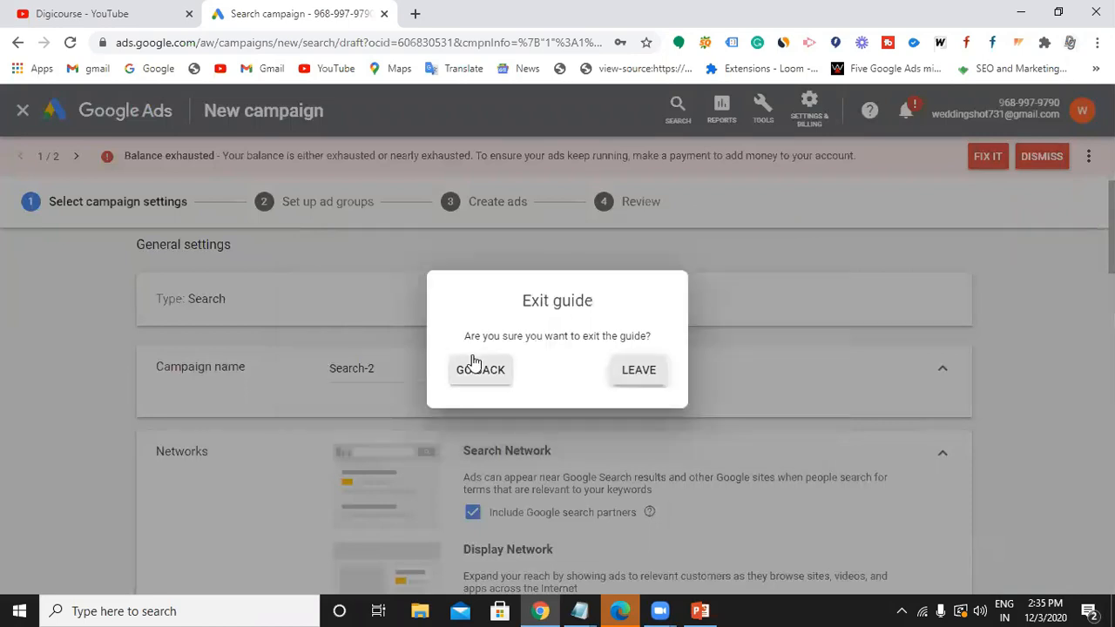
{"action": "left_click", "coordinate": [639, 372]}
{"action": "left_click", "coordinate": [394, 369]}
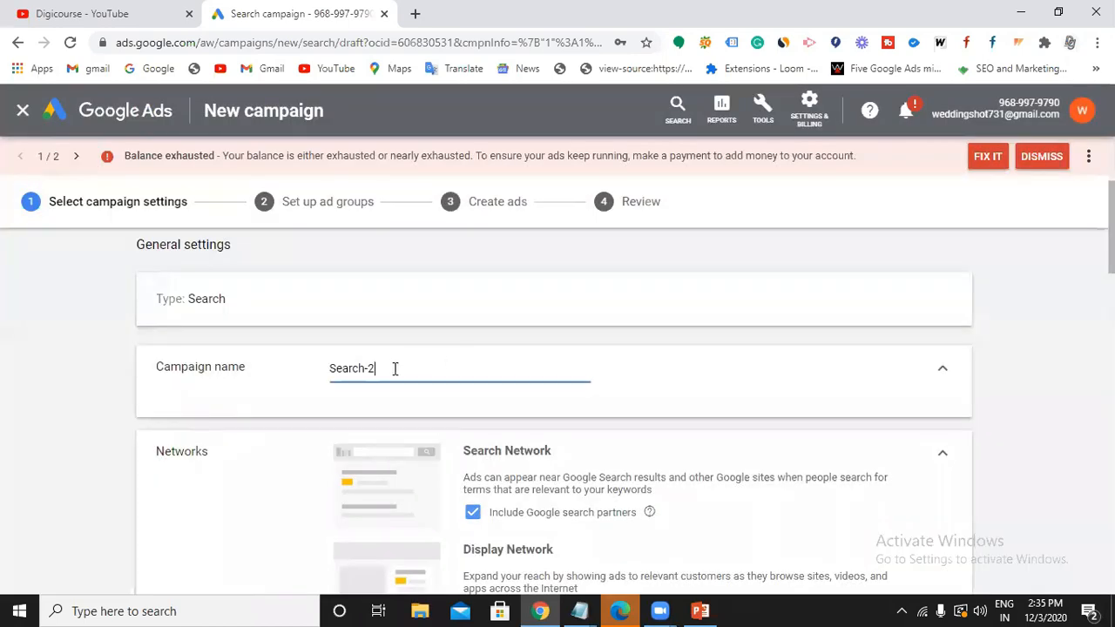
{"action": "key", "text": "BackSpace"}
{"action": "key", "text": "BackSpace"}
{"action": "key", "text": "BackSpace"}
{"action": "key", "text": "BackSpace"}
{"action": "key", "text": "BackSpace"}
{"action": "key", "text": "BackSpace"}
{"action": "key", "text": "BackSpace"}
{"action": "key", "text": "BackSpace"}
{"action": "type", "text": "2pm batch"}
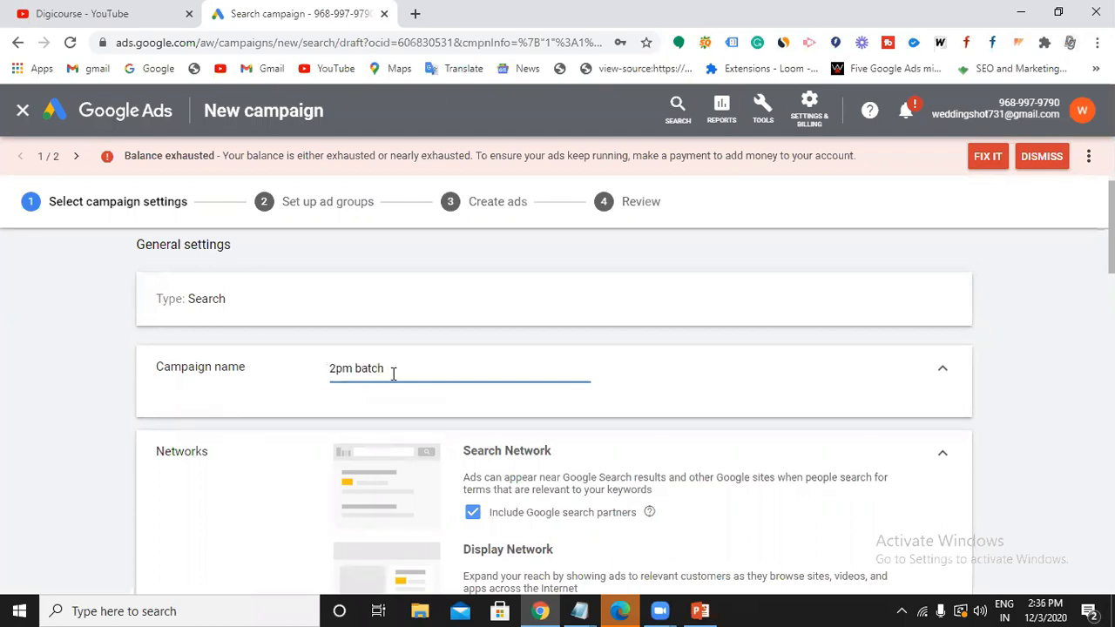
{"action": "scroll", "coordinate": [392, 375], "scroll_direction": "down", "scroll_amount": 2}
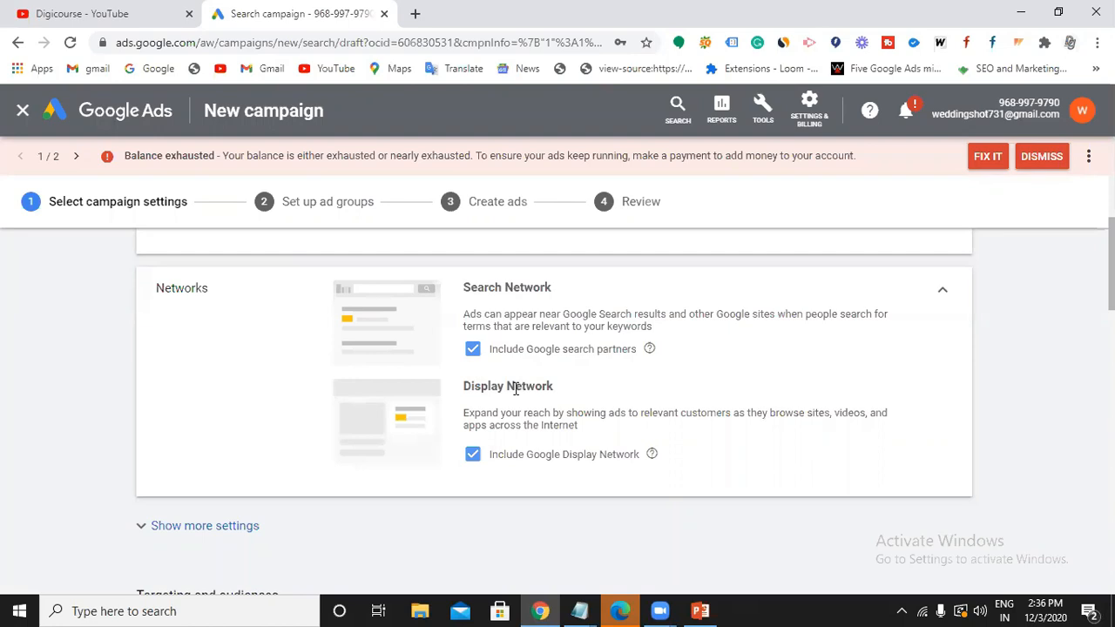
{"action": "left_click", "coordinate": [472, 456]}
Untick Google search partners so the campaign runs on Google Search only.
{"action": "left_click", "coordinate": [473, 350]}
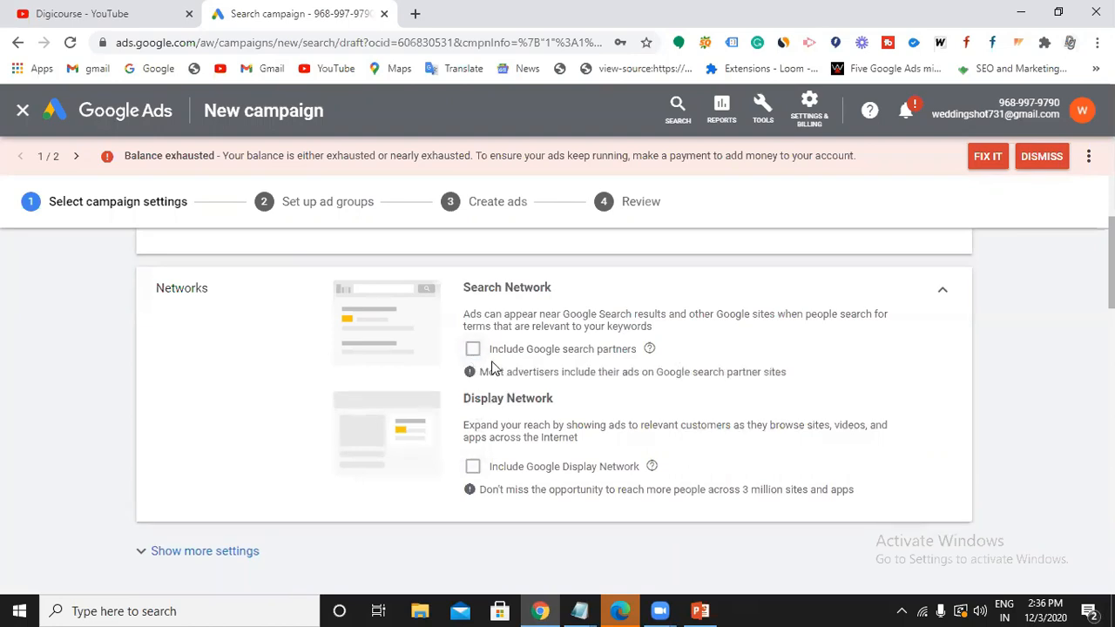
{"action": "scroll", "coordinate": [501, 379], "scroll_direction": "down", "scroll_amount": 2}
{"action": "scroll", "coordinate": [500, 381], "scroll_direction": "up", "scroll_amount": 2}
{"action": "scroll", "coordinate": [470, 369], "scroll_direction": "down", "scroll_amount": 1}
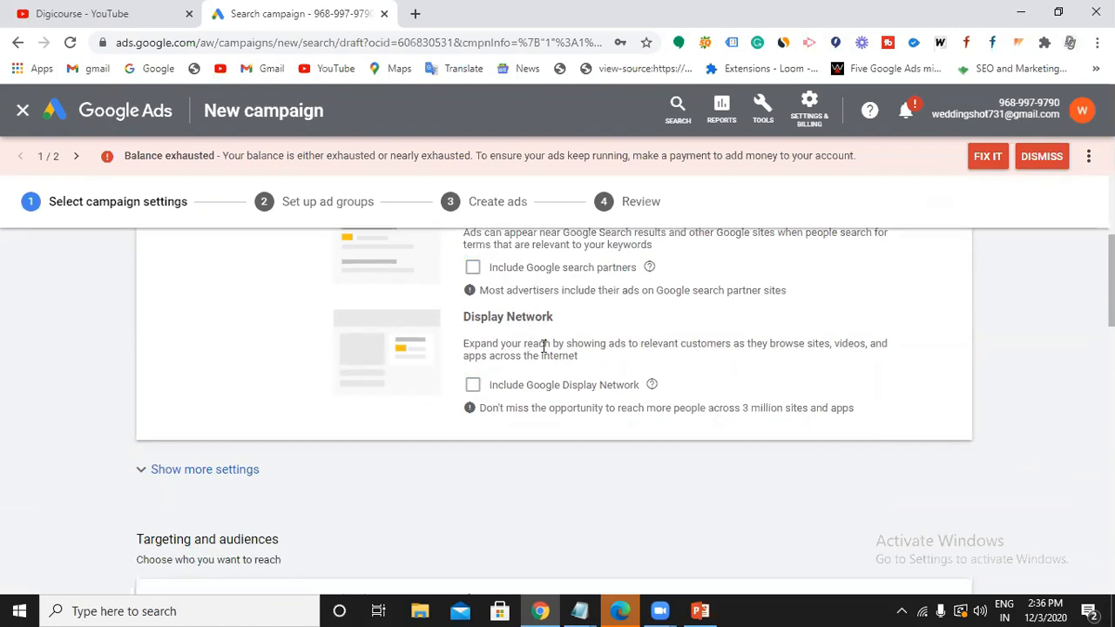
{"action": "scroll", "coordinate": [544, 347], "scroll_direction": "down", "scroll_amount": 1}
In the additional settings, leave the start date unchanged and keep End date set to None.
{"action": "left_click", "coordinate": [250, 391]}
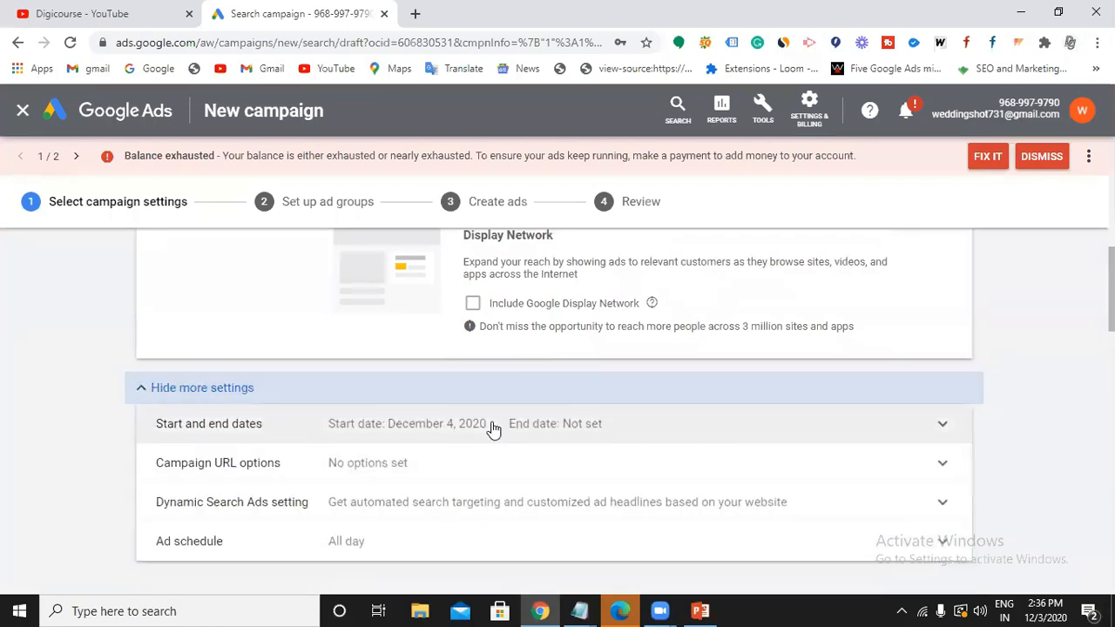
{"action": "left_click", "coordinate": [493, 429]}
{"action": "scroll", "coordinate": [490, 428], "scroll_direction": "down", "scroll_amount": 1}
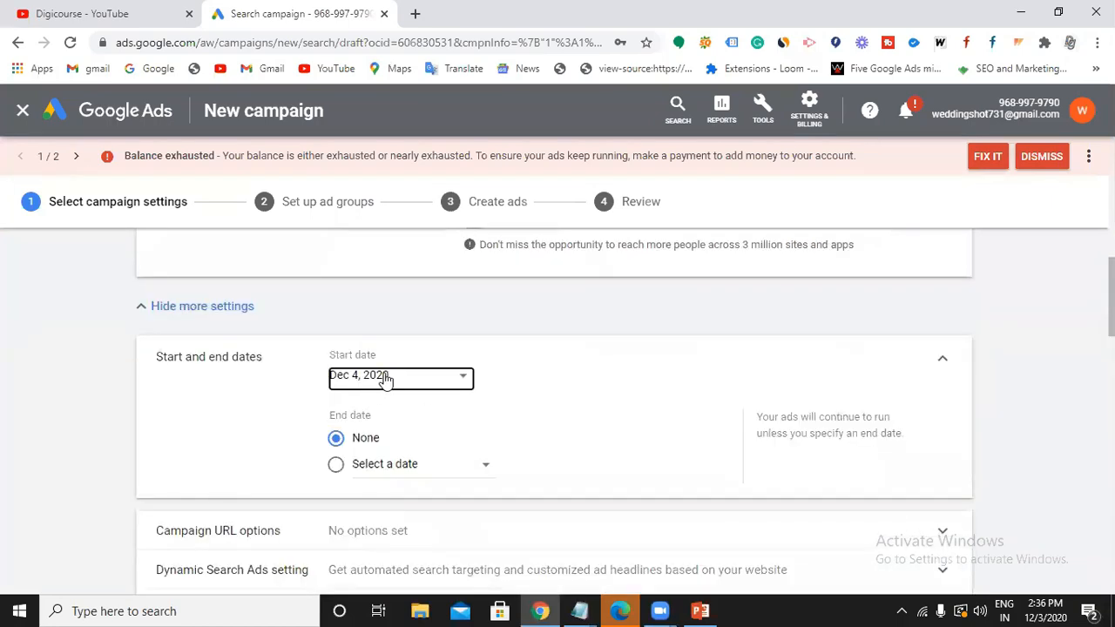
{"action": "left_click", "coordinate": [461, 378]}
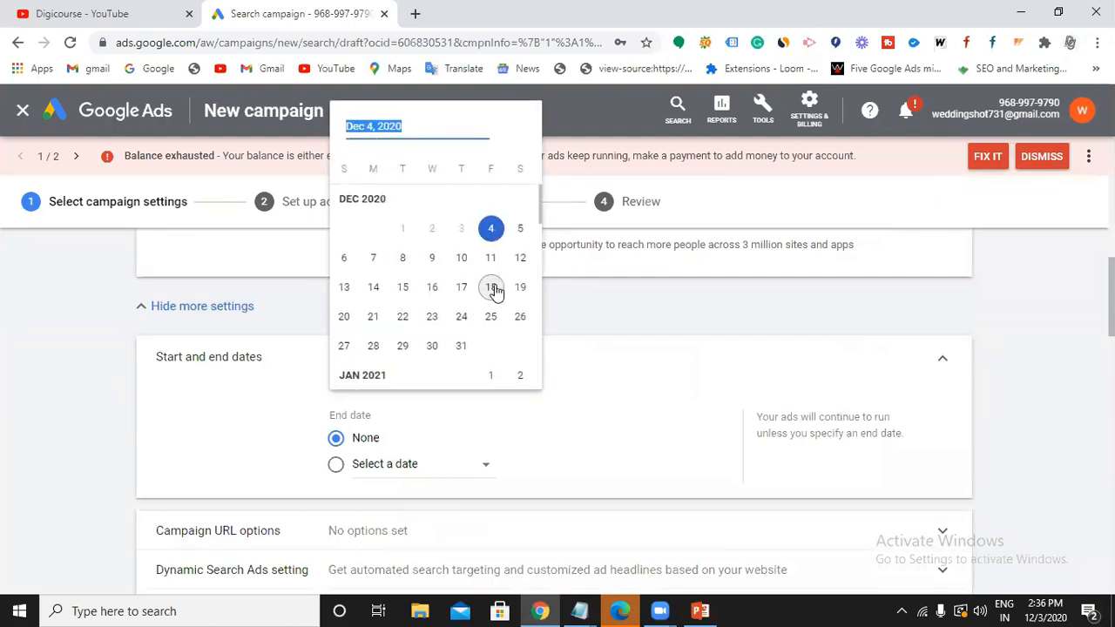
{"action": "left_click", "coordinate": [479, 472]}
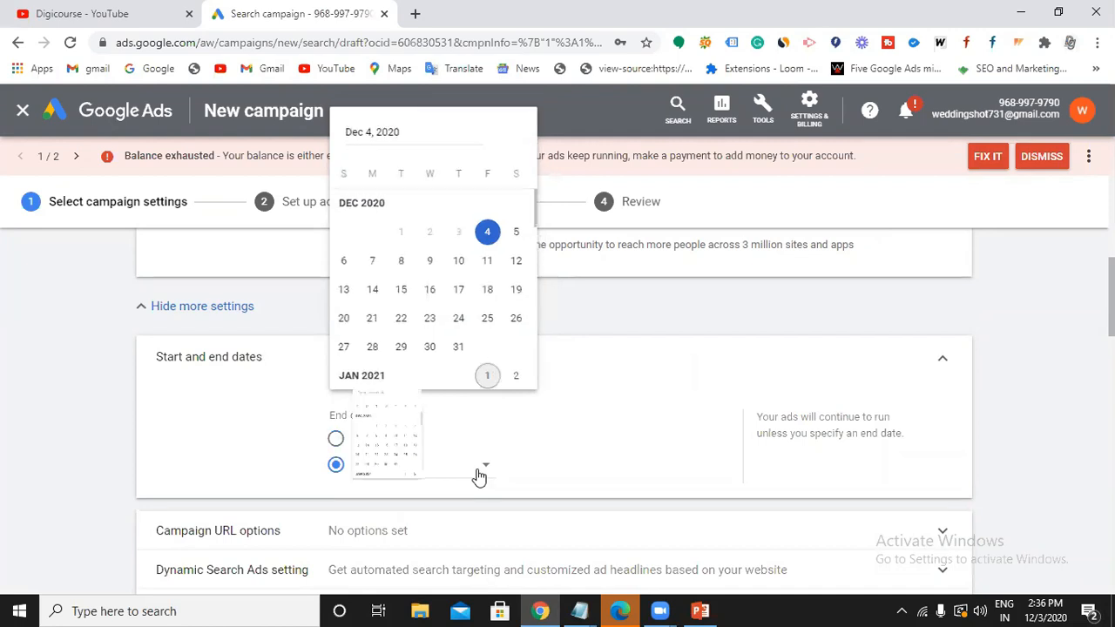
{"action": "left_click", "coordinate": [671, 343]}
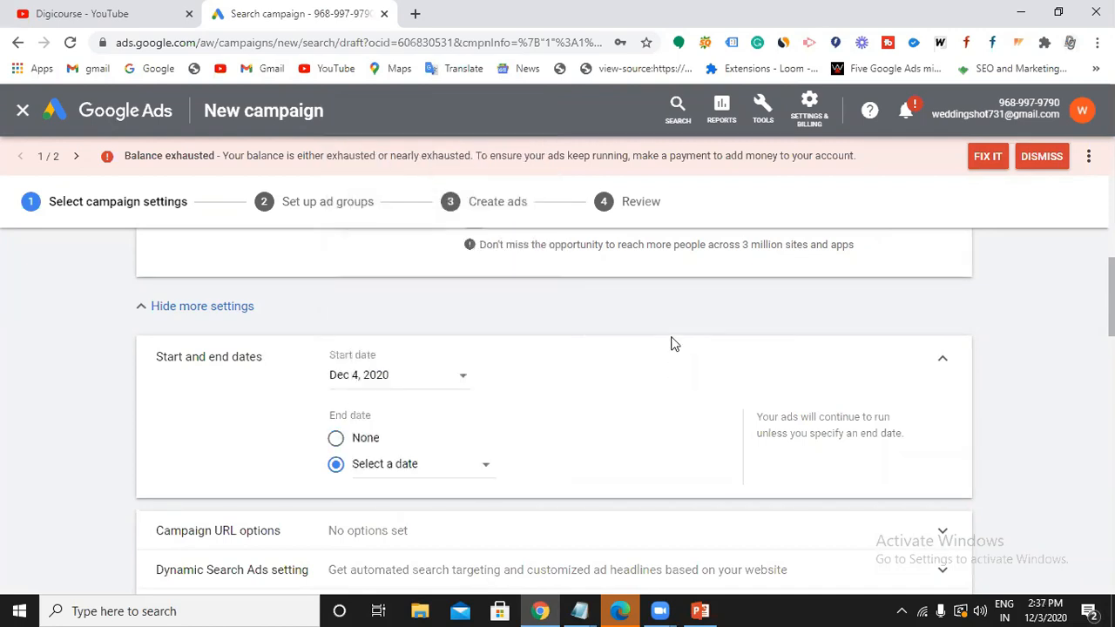
{"action": "left_click", "coordinate": [337, 439]}
{"action": "scroll", "coordinate": [540, 400], "scroll_direction": "down", "scroll_amount": 2}
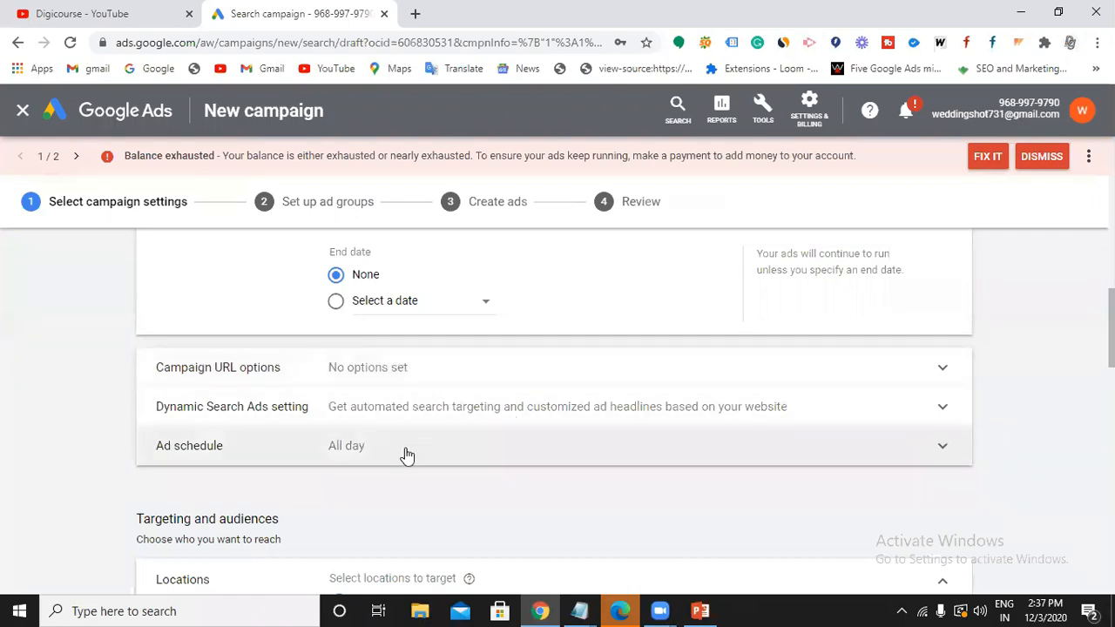
Expand the ad schedule and keep it on All days, all day.
{"action": "left_click", "coordinate": [407, 447]}
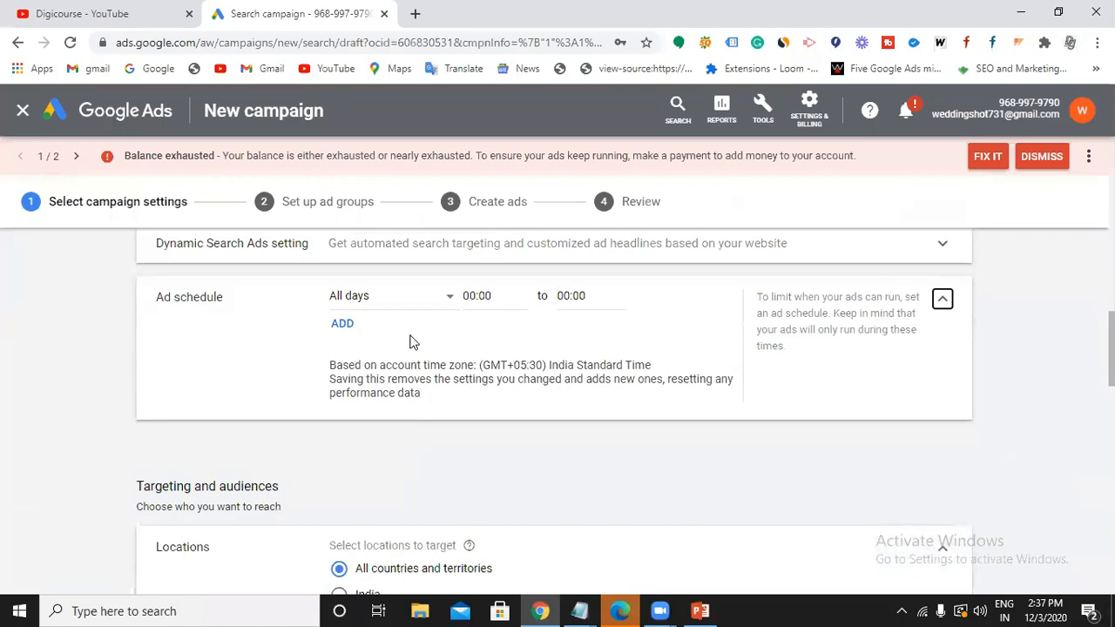
{"action": "left_click", "coordinate": [450, 297]}
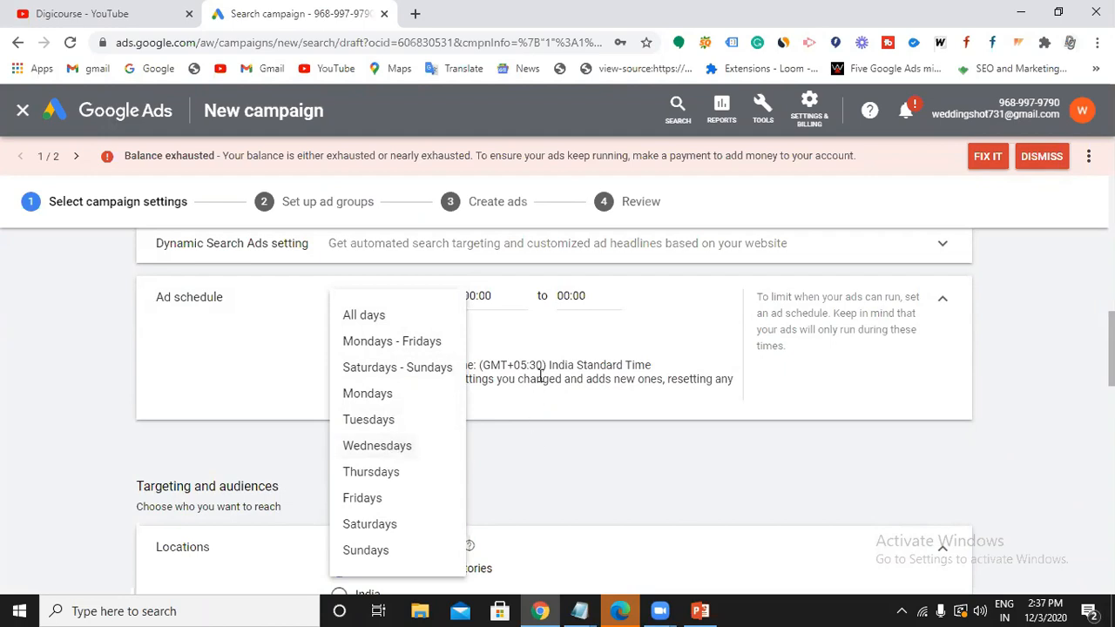
{"action": "left_click", "coordinate": [476, 328]}
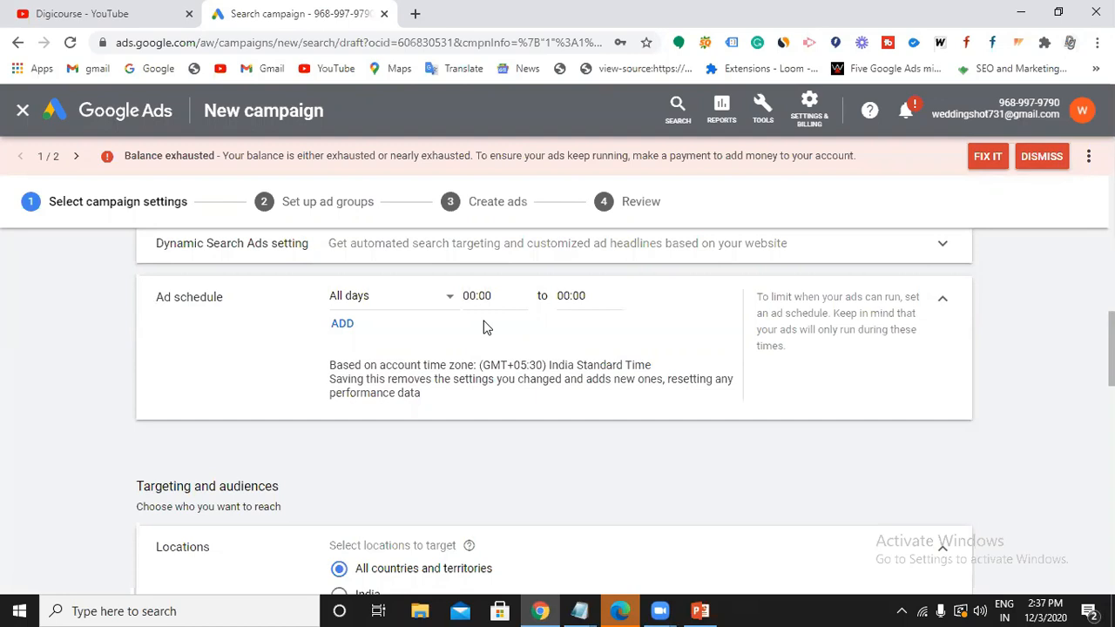
{"action": "scroll", "coordinate": [484, 327], "scroll_direction": "down", "scroll_amount": 2}
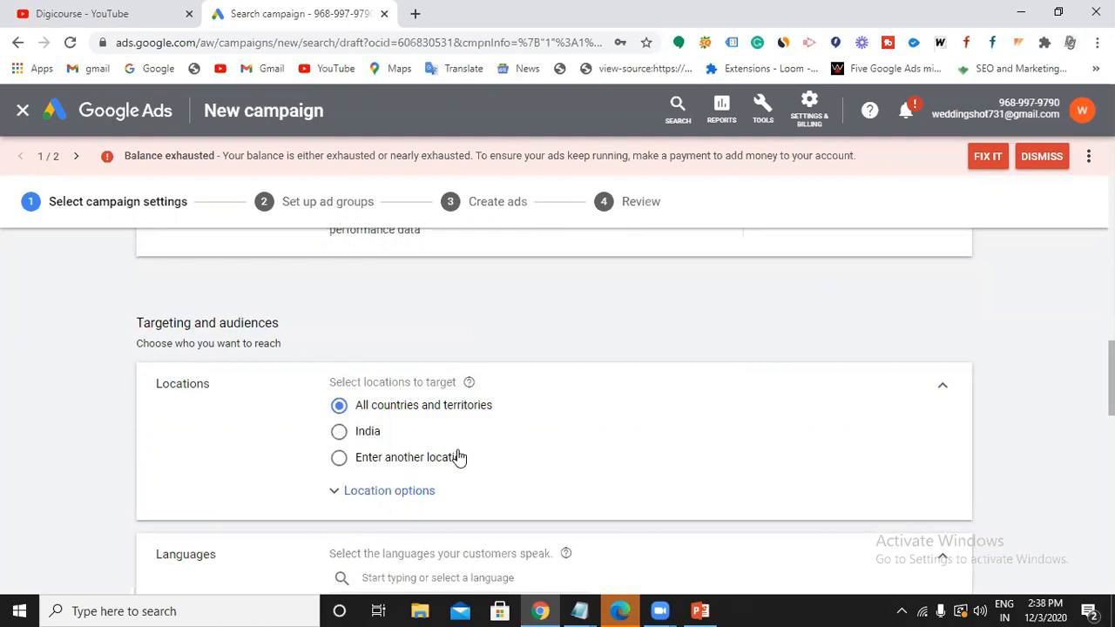
Target the city Delhi, India instead of all countries and territories, keeping English as the language.
{"action": "left_click", "coordinate": [341, 459]}
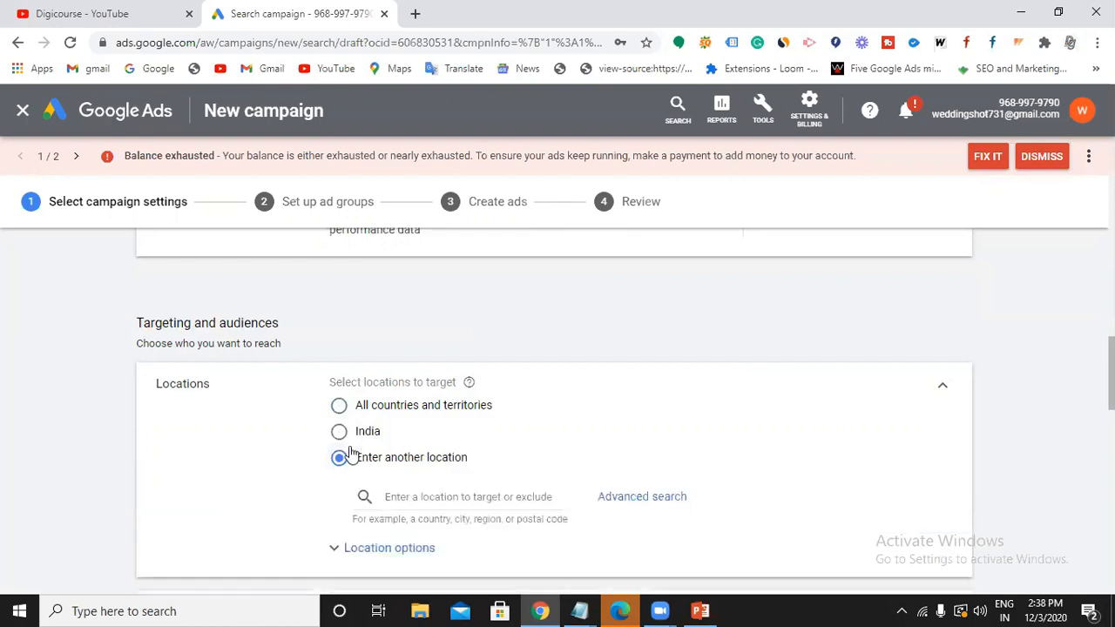
{"action": "left_click", "coordinate": [437, 497]}
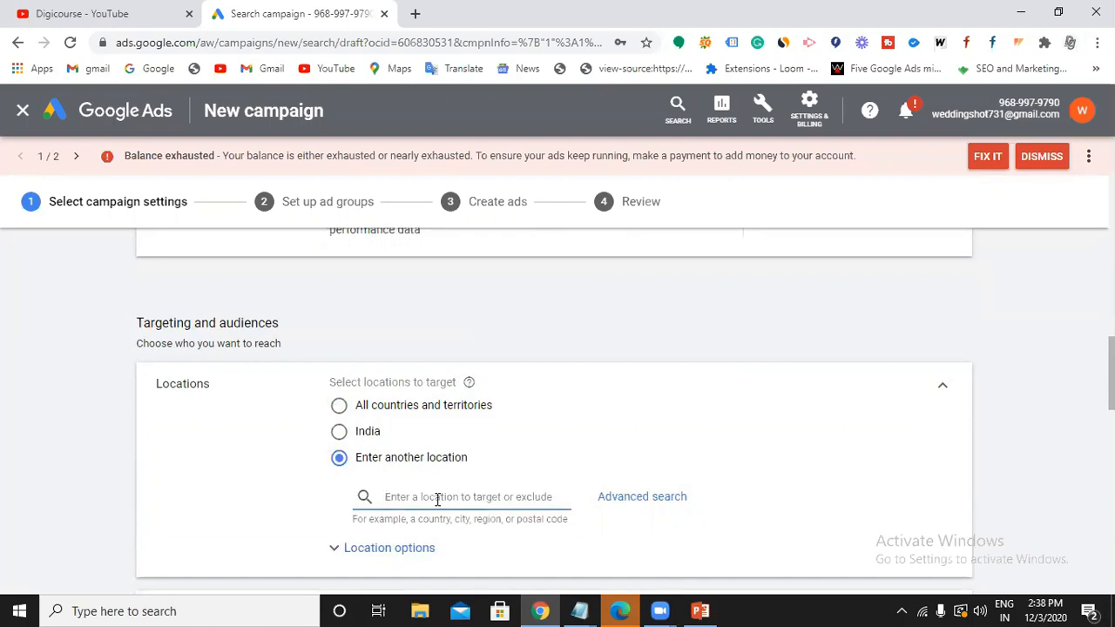
{"action": "type", "text": "delhi"}
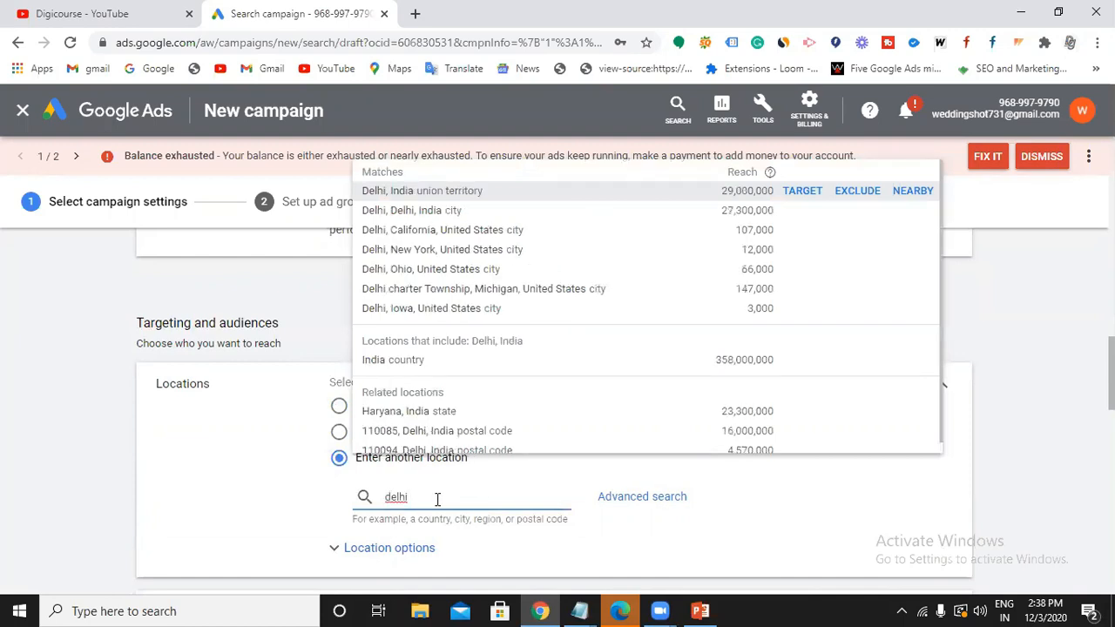
{"action": "left_click", "coordinate": [804, 213]}
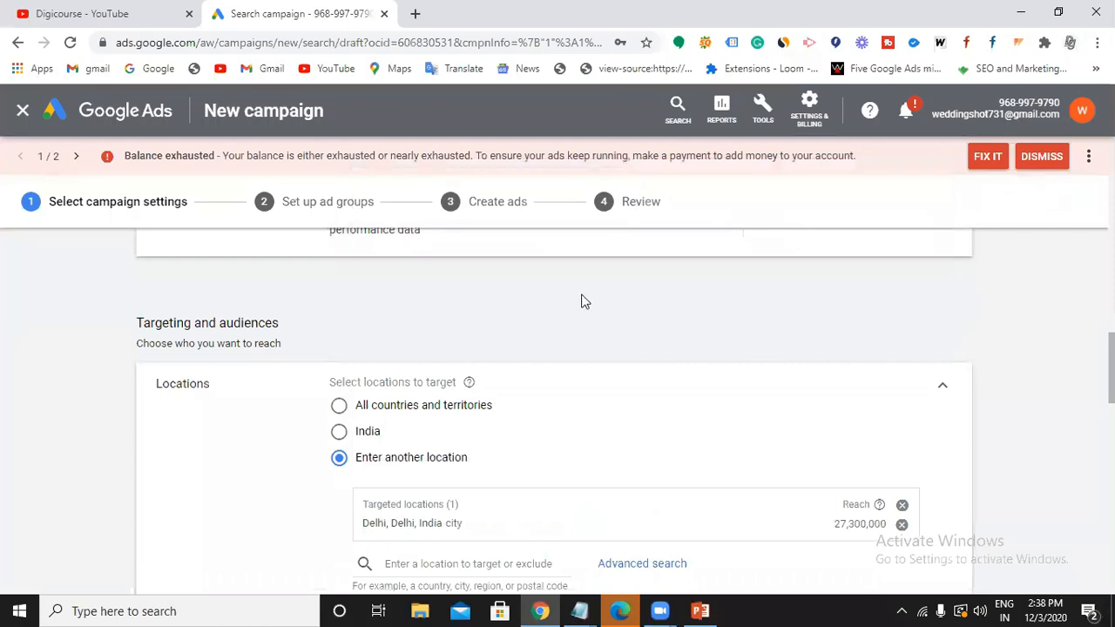
{"action": "scroll", "coordinate": [501, 427], "scroll_direction": "down", "scroll_amount": 2}
{"action": "scroll", "coordinate": [501, 444], "scroll_direction": "down", "scroll_amount": 2}
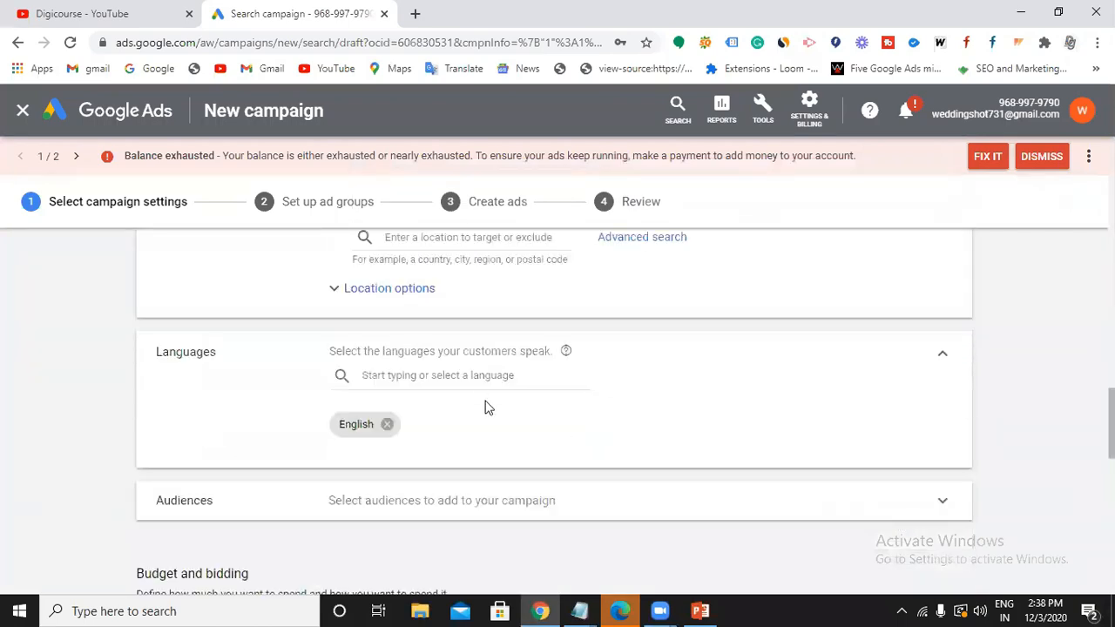
{"action": "scroll", "coordinate": [472, 375], "scroll_direction": "down", "scroll_amount": 2}
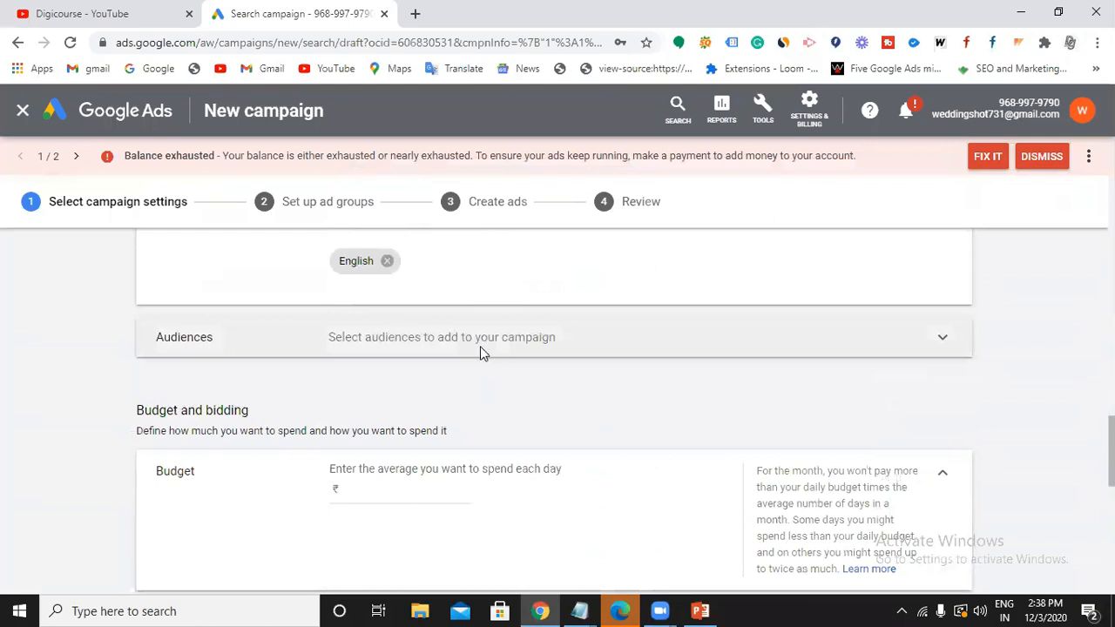
Set the average daily budget to ₹3,000 after briefly checking the Audiences options.
{"action": "left_click", "coordinate": [480, 351]}
{"action": "left_click", "coordinate": [941, 343]}
{"action": "scroll", "coordinate": [697, 350], "scroll_direction": "down", "scroll_amount": 2}
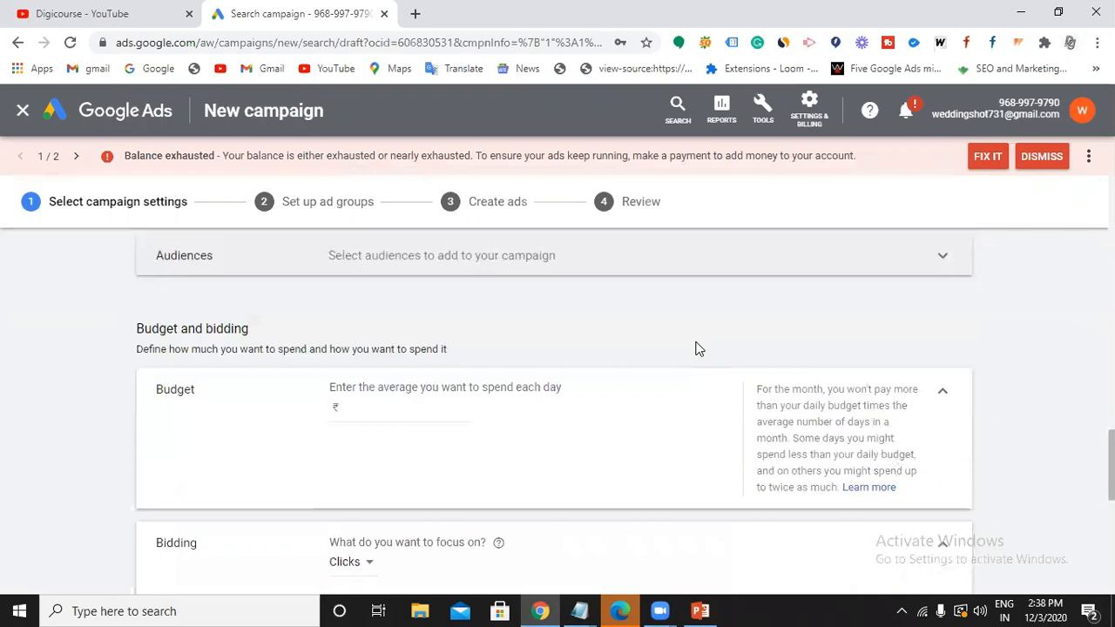
{"action": "left_click", "coordinate": [415, 343]}
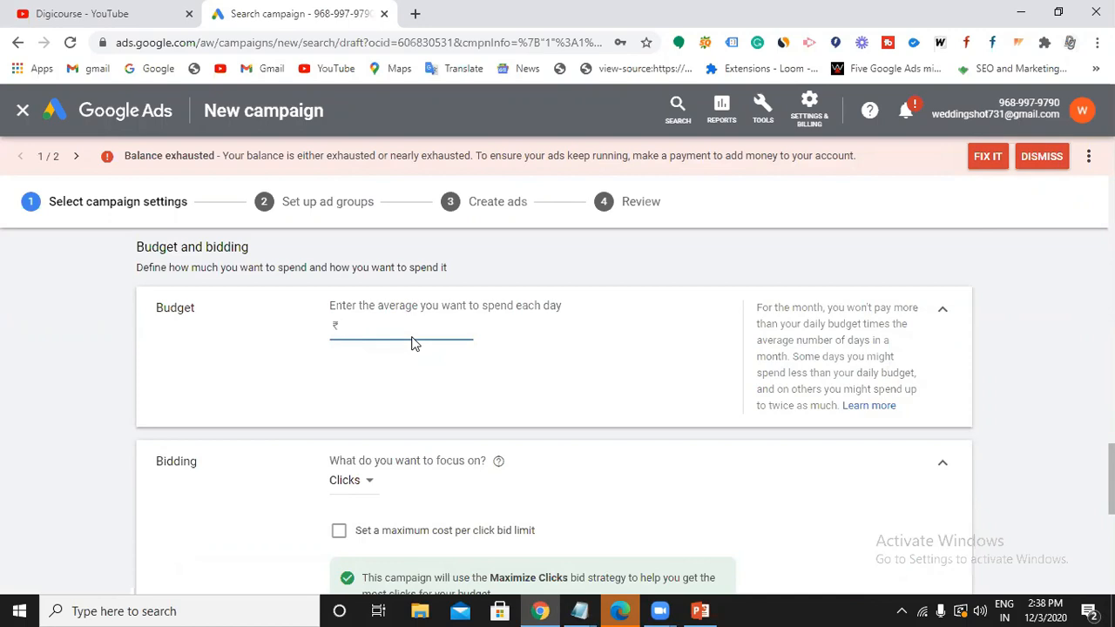
{"action": "type", "text": "3000"}
{"action": "left_click", "coordinate": [829, 310]}
Highlight passages of the budget help text about number of days and varying daily spend.
{"action": "left_click_drag", "start_coordinate": [829, 310], "coordinate": [897, 327]}
{"action": "left_click", "coordinate": [897, 326]}
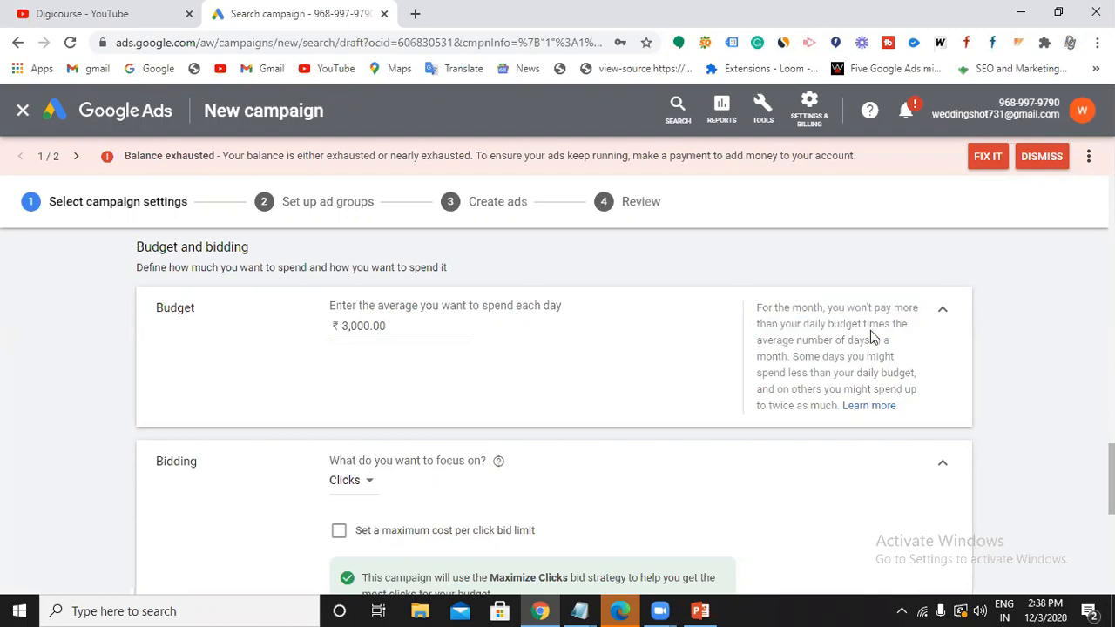
{"action": "left_click_drag", "start_coordinate": [789, 340], "coordinate": [873, 343]}
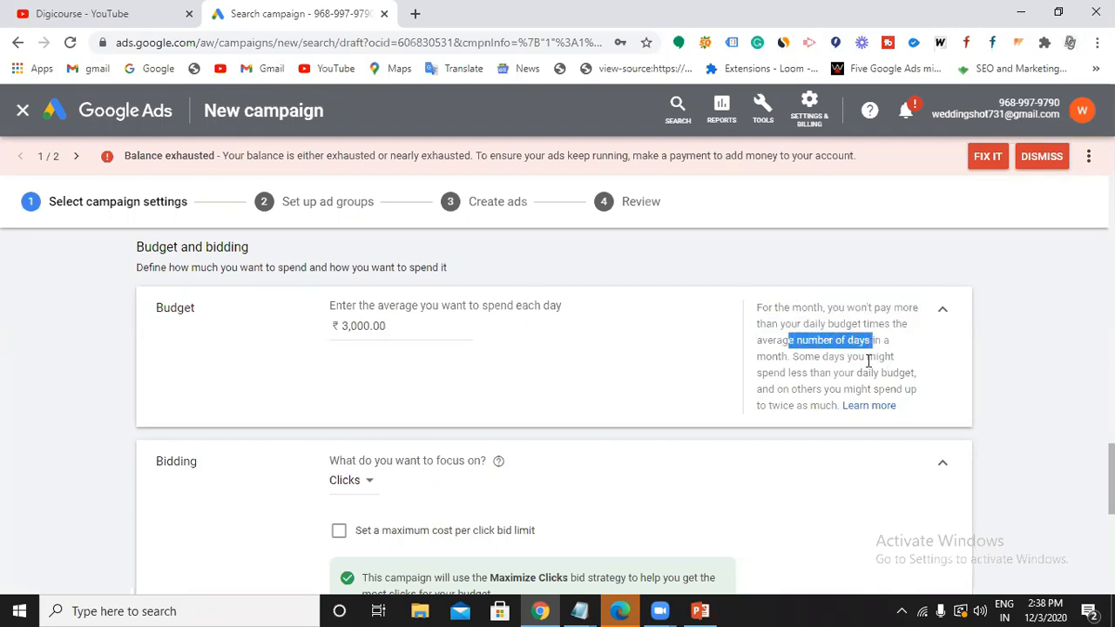
{"action": "left_click", "coordinate": [871, 359]}
{"action": "left_click_drag", "start_coordinate": [794, 356], "coordinate": [907, 387]}
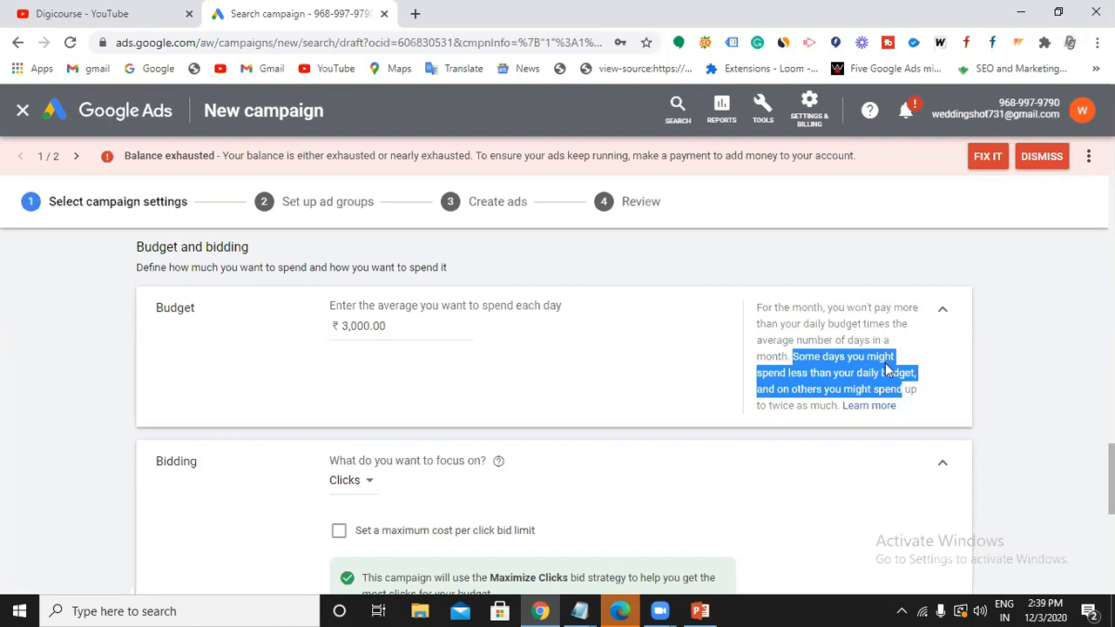
{"action": "left_click", "coordinate": [885, 364]}
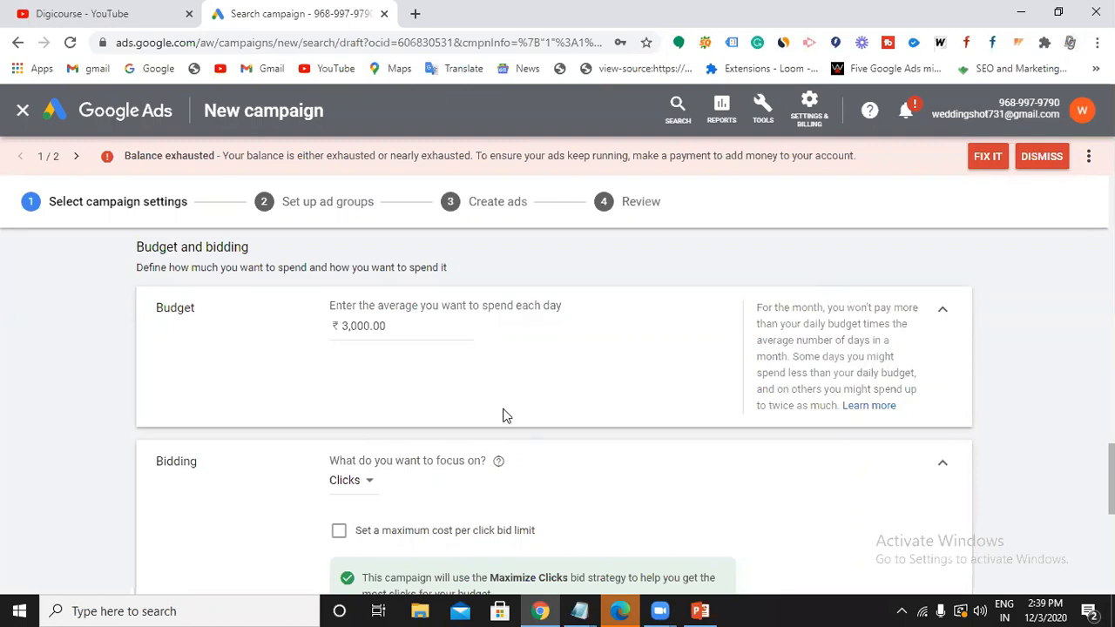
{"action": "scroll", "coordinate": [508, 413], "scroll_direction": "down", "scroll_amount": 2}
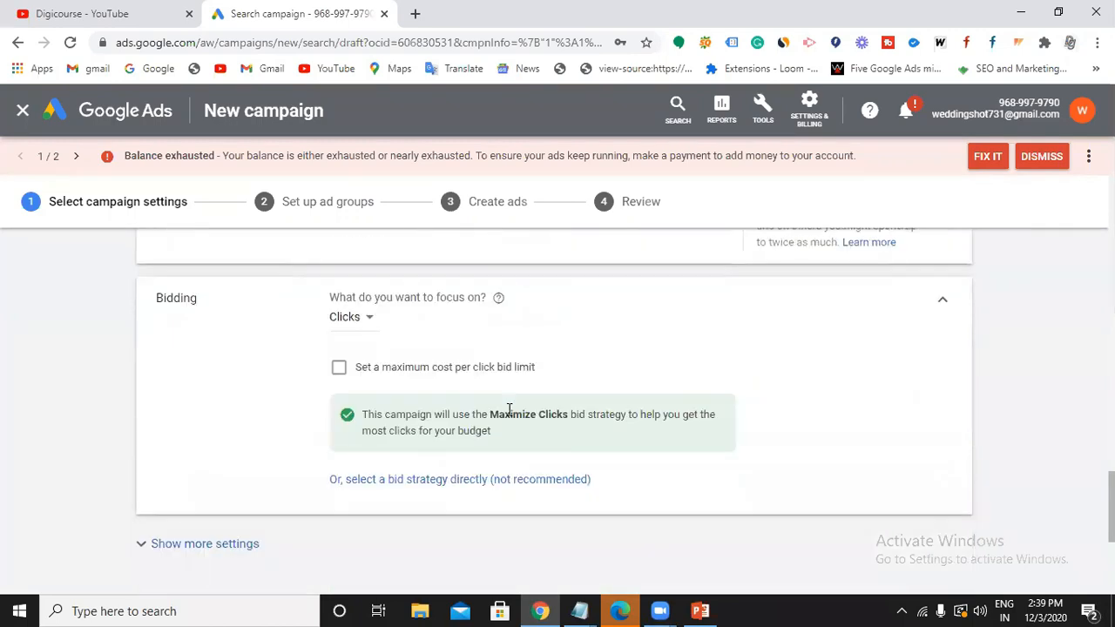
In the 'seo 2' Notepad note, add 'Manual CPC' and 'MAX CPC...100' on separate lines.
{"action": "left_click", "coordinate": [579, 610]}
{"action": "left_click", "coordinate": [519, 558]}
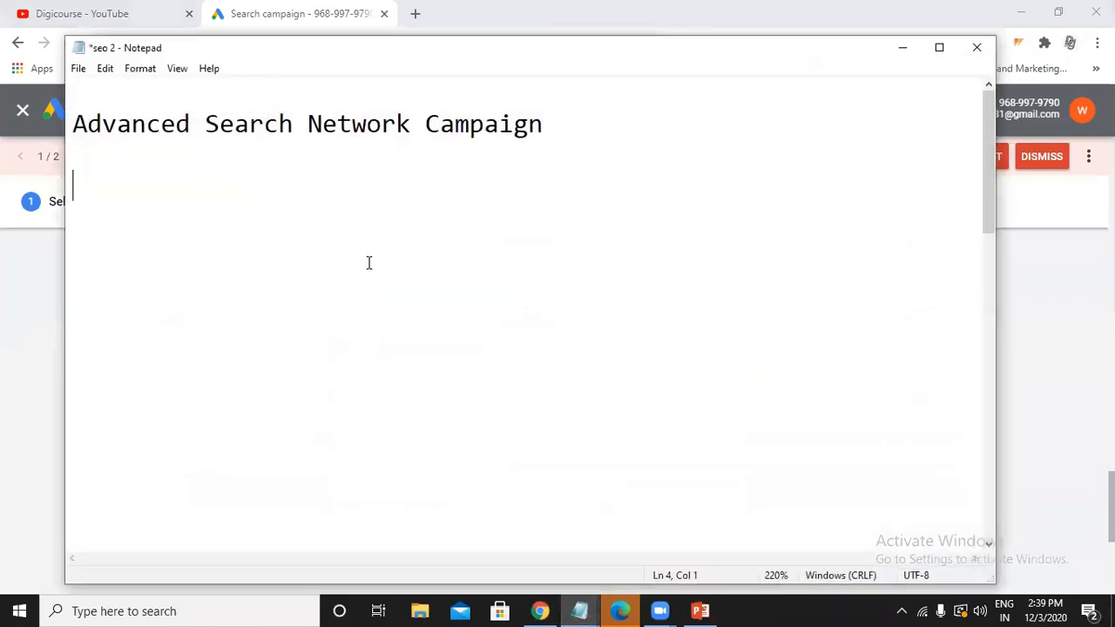
{"action": "type", "text": "Manual CPC"}
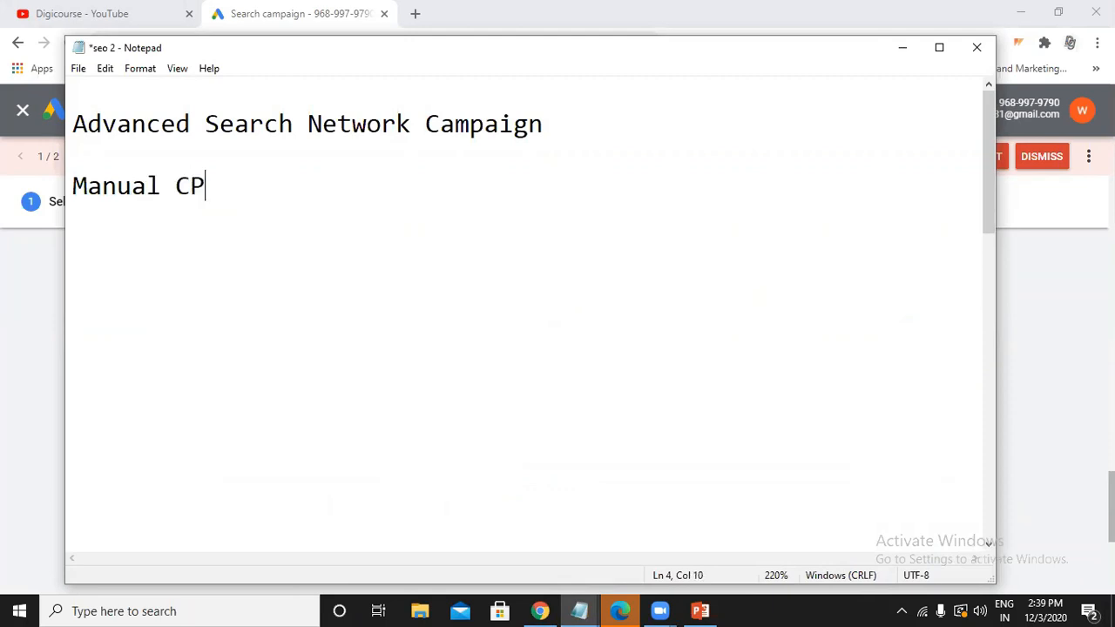
{"action": "key", "text": "Return"}
{"action": "type", "text": "MAX CPC"}
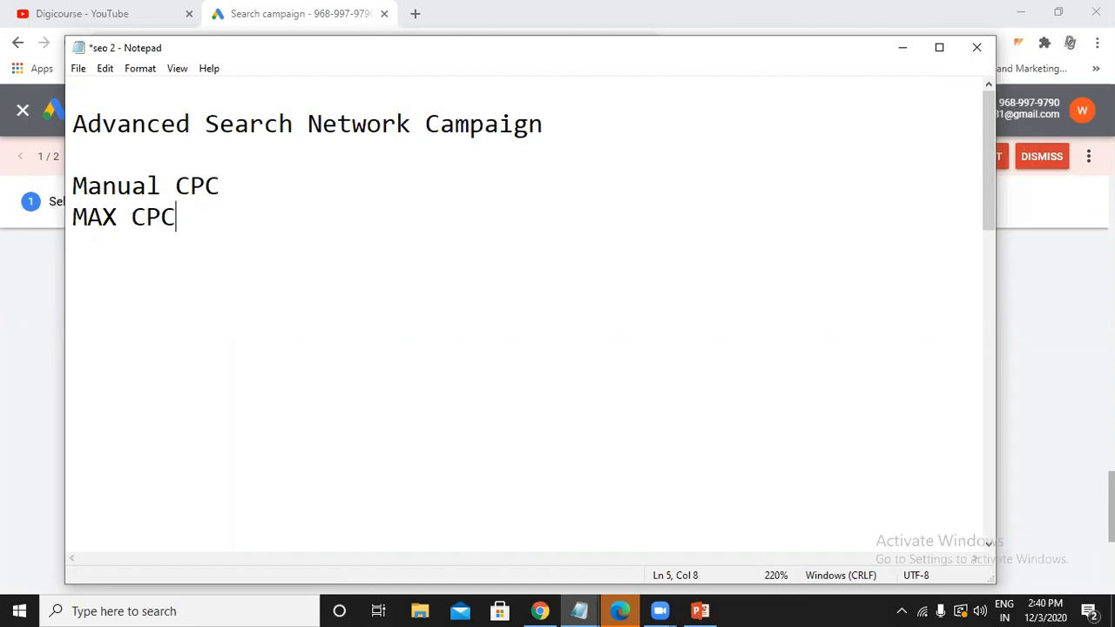
{"action": "type", "text": "..."}
{"action": "type", "text": "100"}
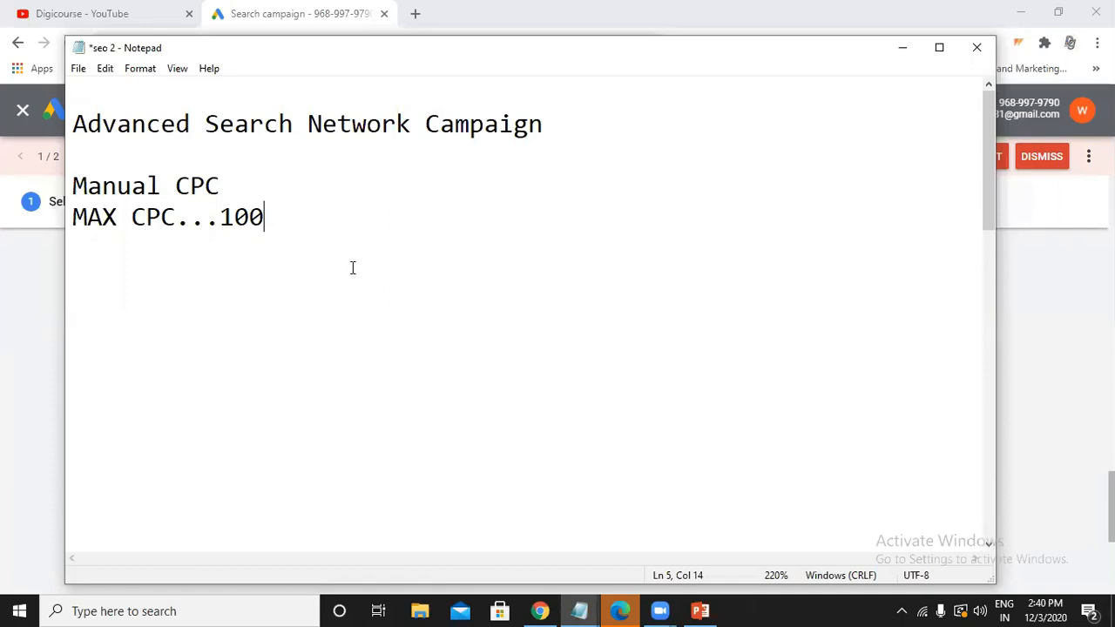
{"action": "left_click", "coordinate": [903, 49]}
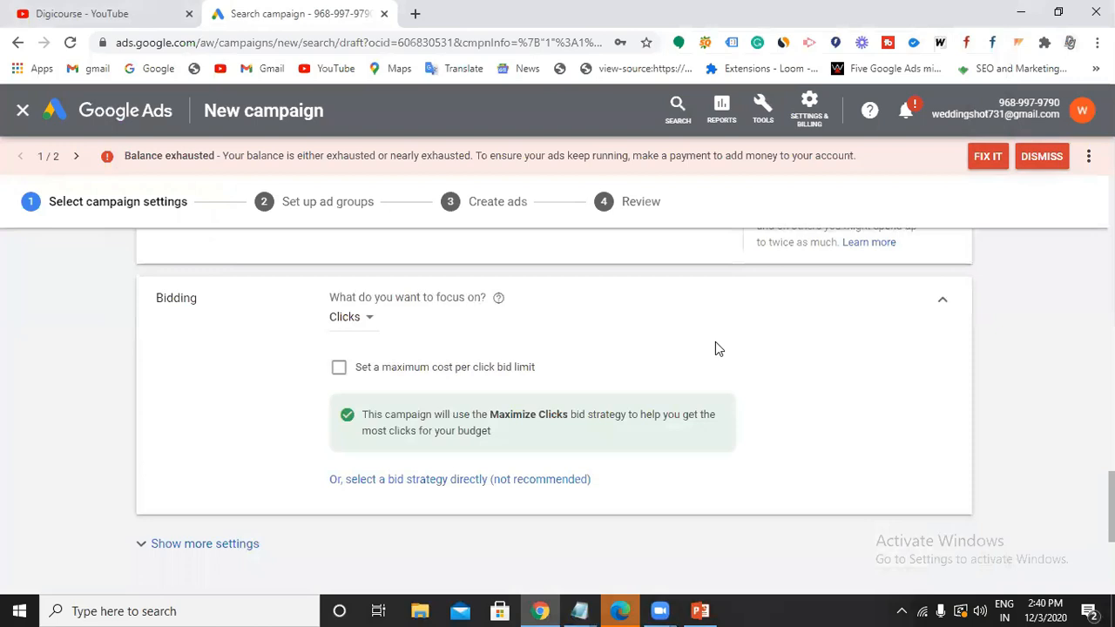
Pick Maximize clicks bidding with a maximum CPC bid limit of 200, then show more settings.
{"action": "left_click", "coordinate": [480, 482]}
{"action": "left_click", "coordinate": [521, 354]}
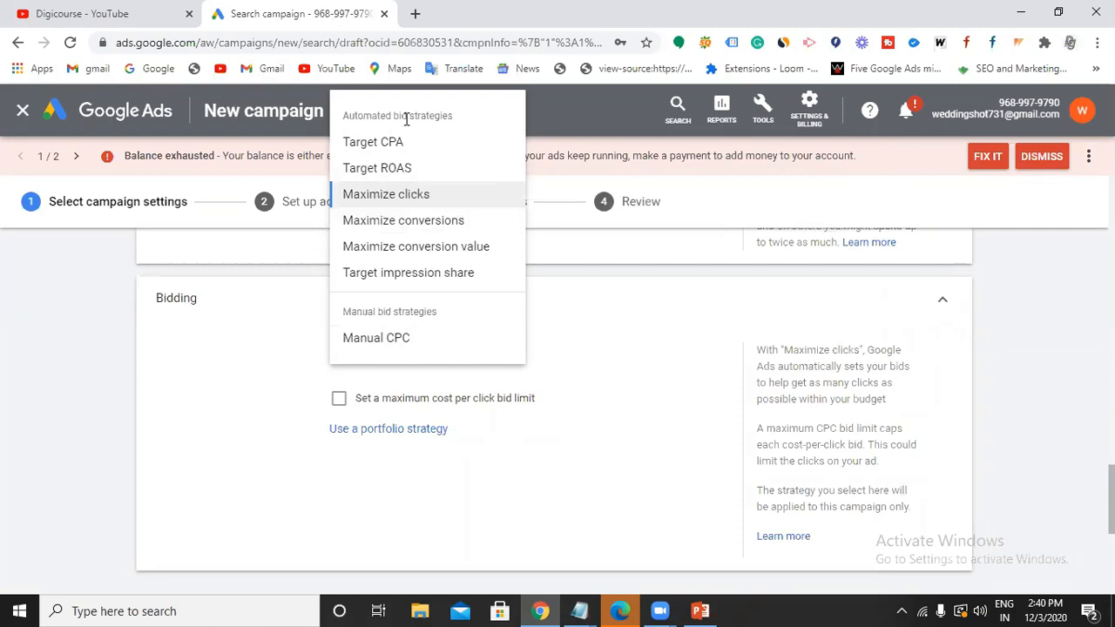
{"action": "left_click", "coordinate": [410, 198]}
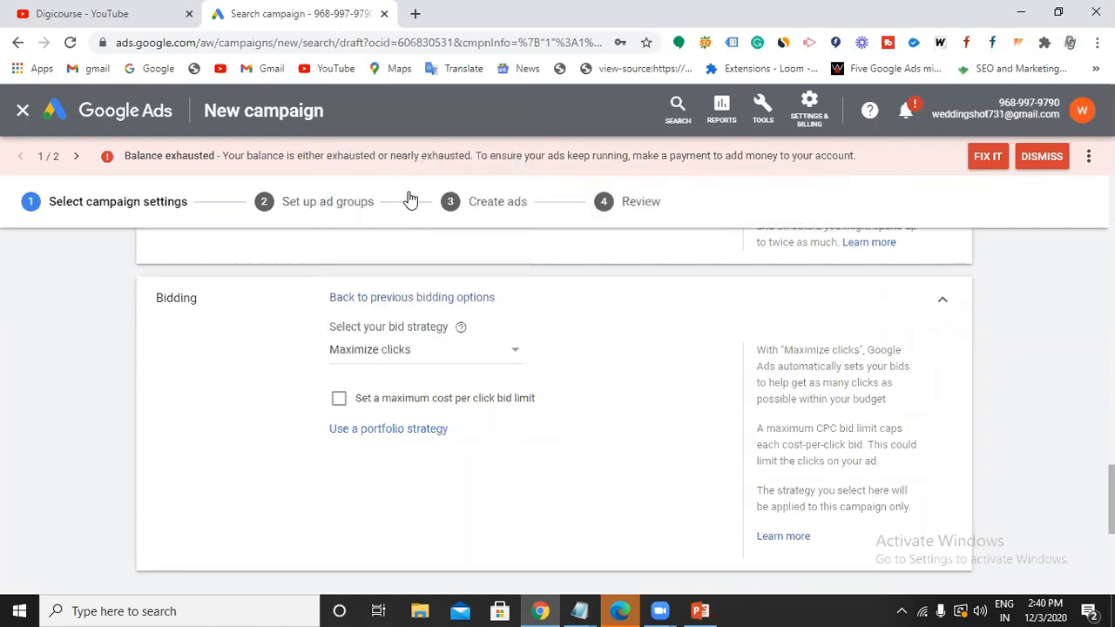
{"action": "left_click", "coordinate": [339, 399]}
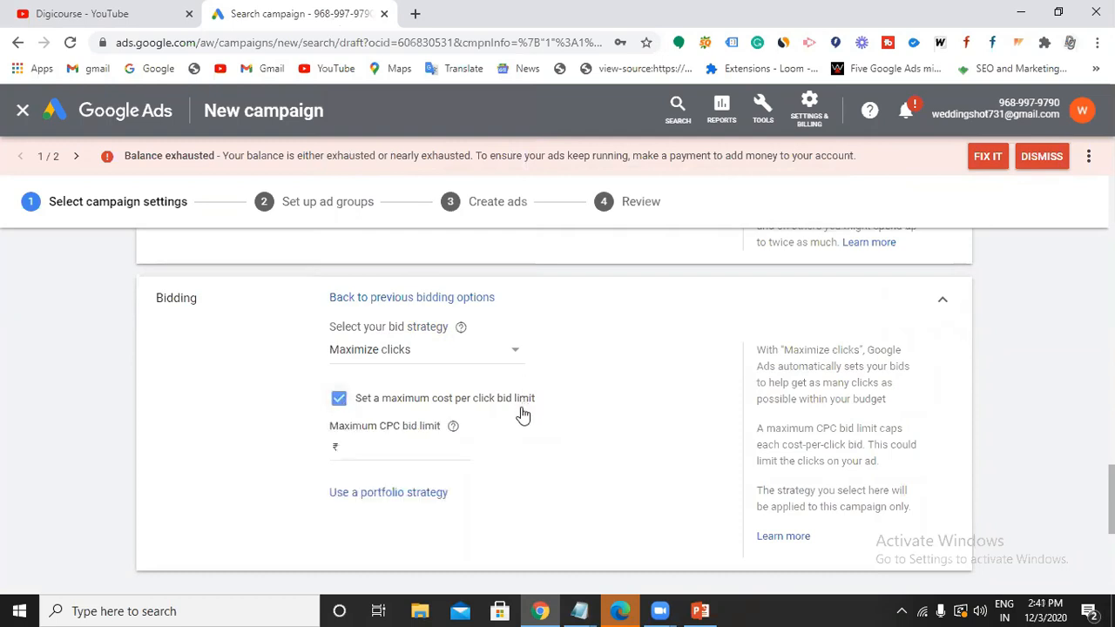
{"action": "left_click", "coordinate": [416, 455]}
{"action": "type", "text": "200"}
{"action": "scroll", "coordinate": [388, 465], "scroll_direction": "down", "scroll_amount": 3}
{"action": "left_click", "coordinate": [223, 351]}
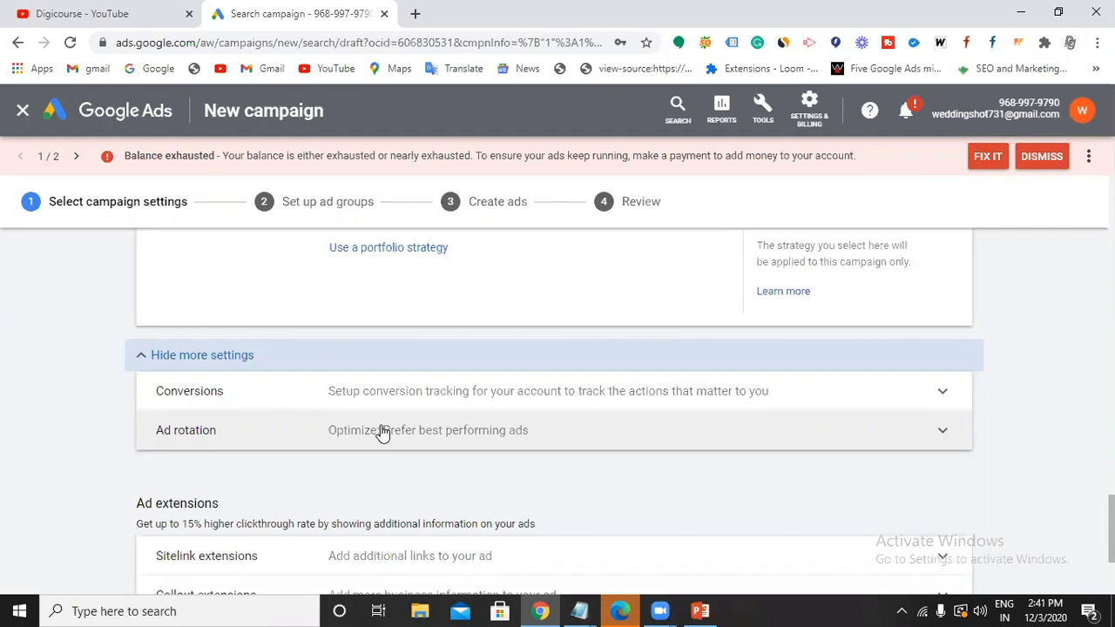
{"action": "scroll", "coordinate": [321, 437], "scroll_direction": "down", "scroll_amount": 1}
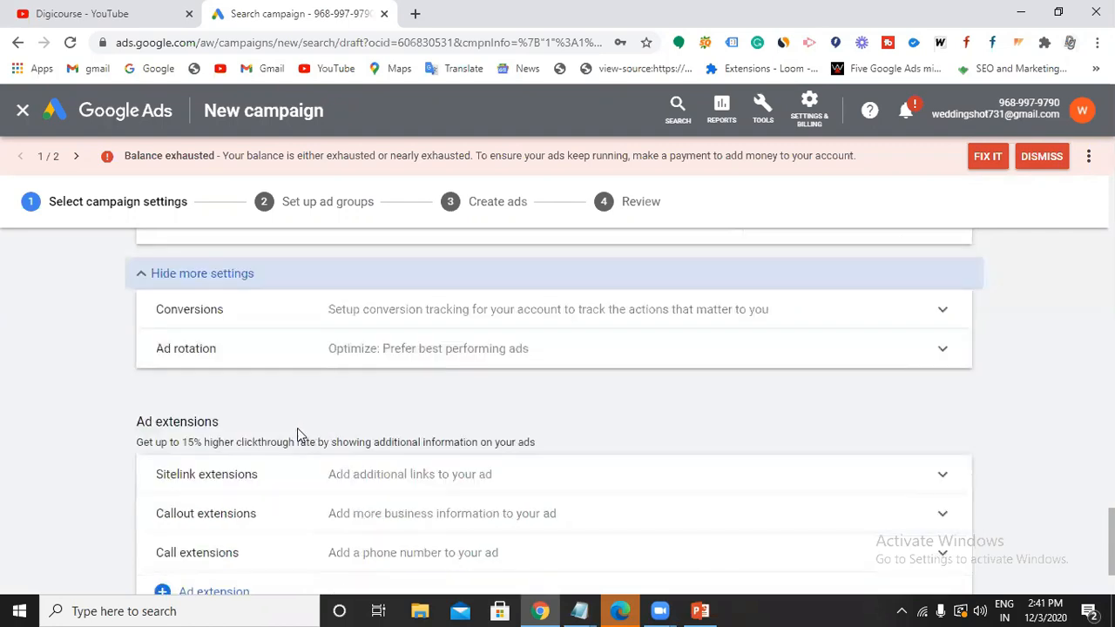
Expand the sitelink extension options and start a new sitelink.
{"action": "left_click_drag", "start_coordinate": [136, 422], "coordinate": [214, 421]}
{"action": "left_click", "coordinate": [215, 422]}
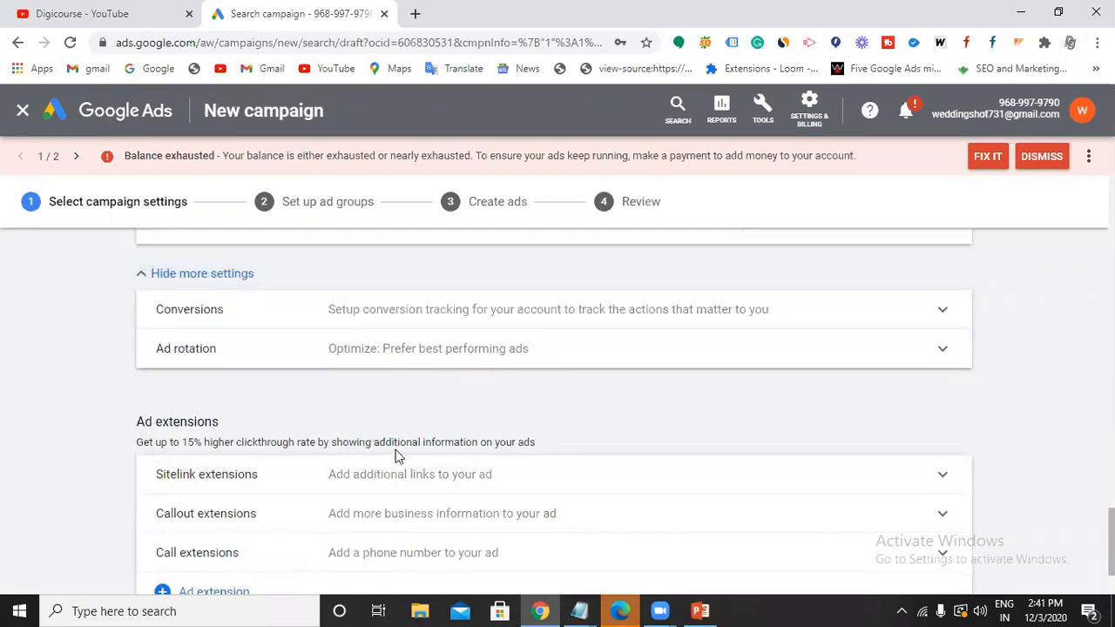
{"action": "scroll", "coordinate": [398, 455], "scroll_direction": "down", "scroll_amount": 1}
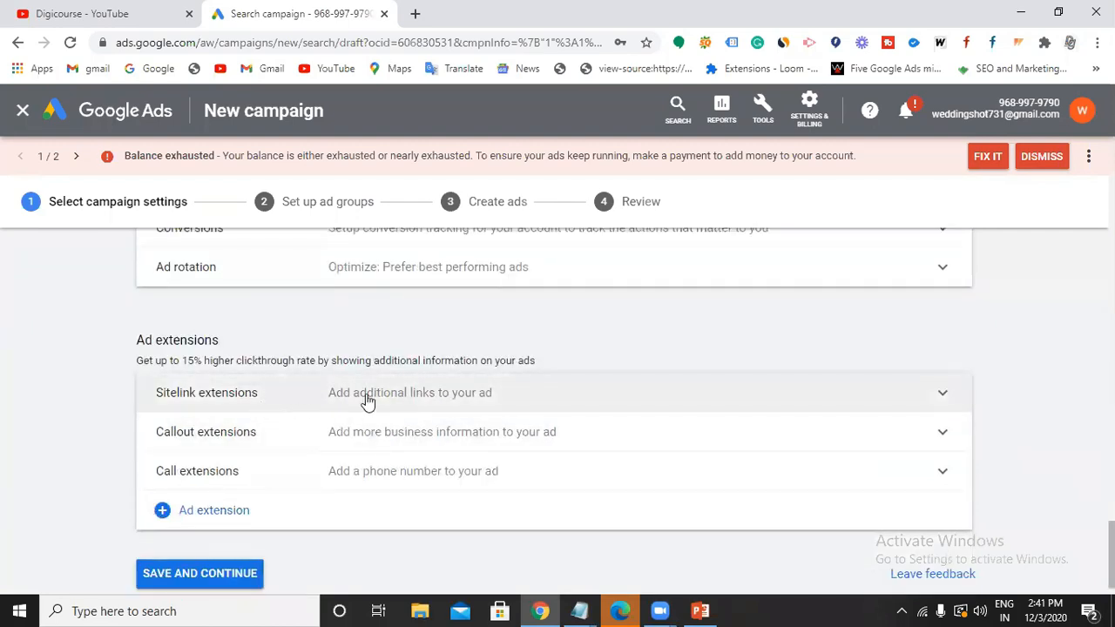
{"action": "left_click", "coordinate": [367, 398]}
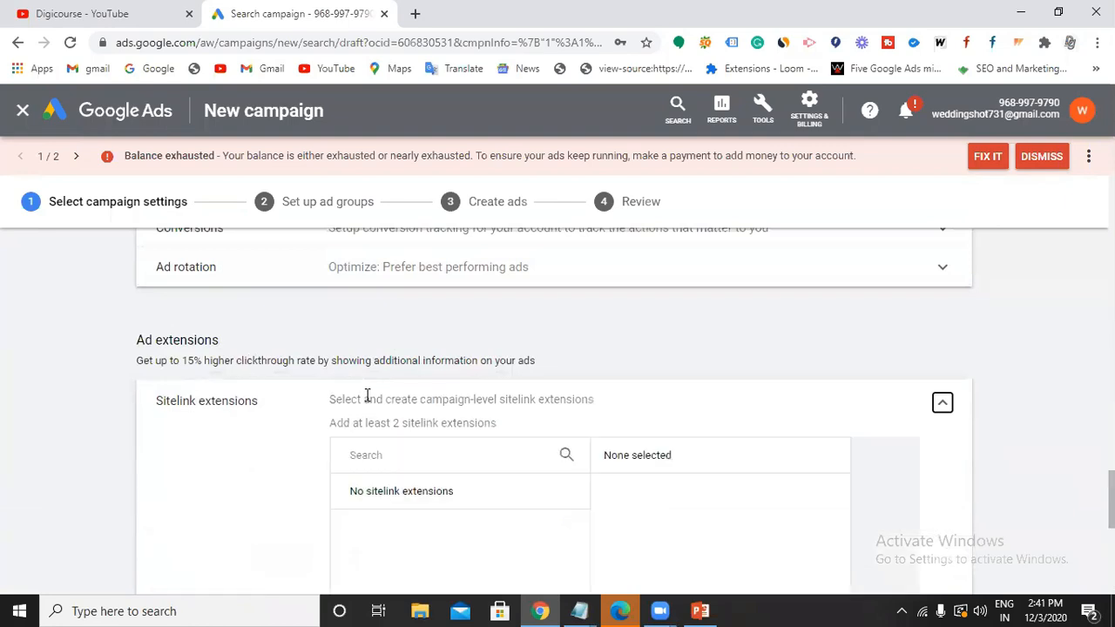
{"action": "scroll", "coordinate": [383, 449], "scroll_direction": "down", "scroll_amount": 4}
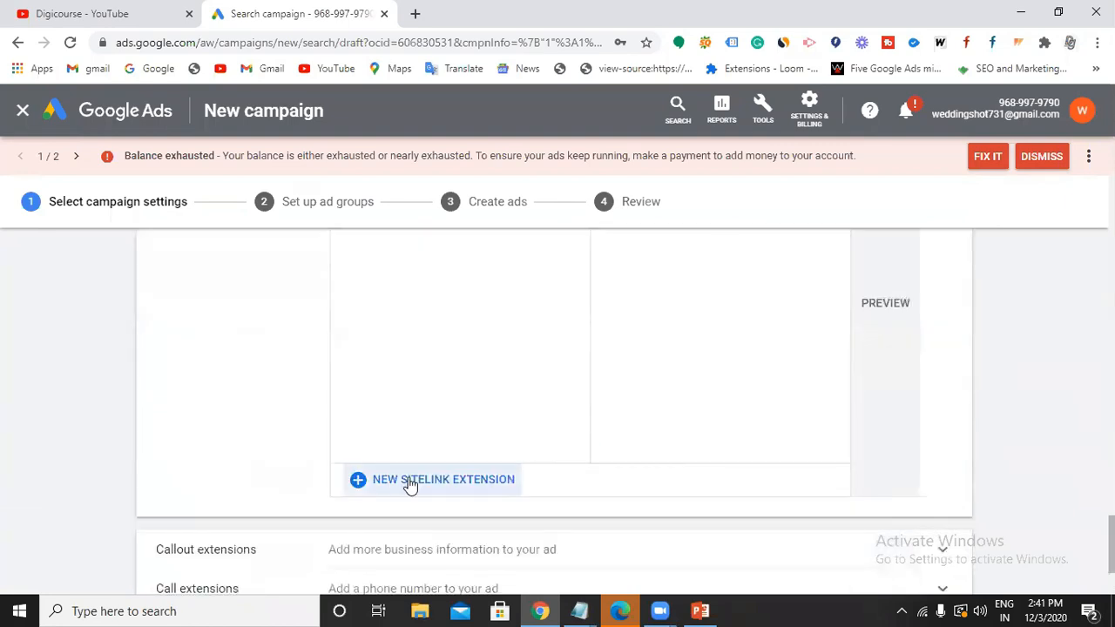
{"action": "left_click", "coordinate": [409, 482]}
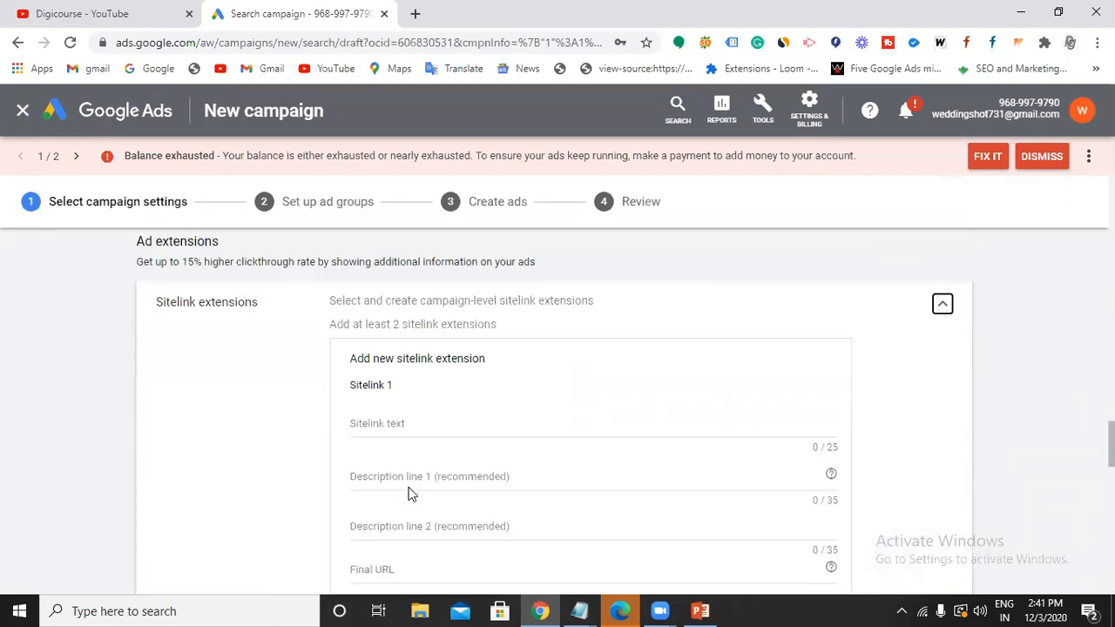
Enter 'Digital Marketing Course' as the sitelink text.
{"action": "left_click", "coordinate": [415, 428]}
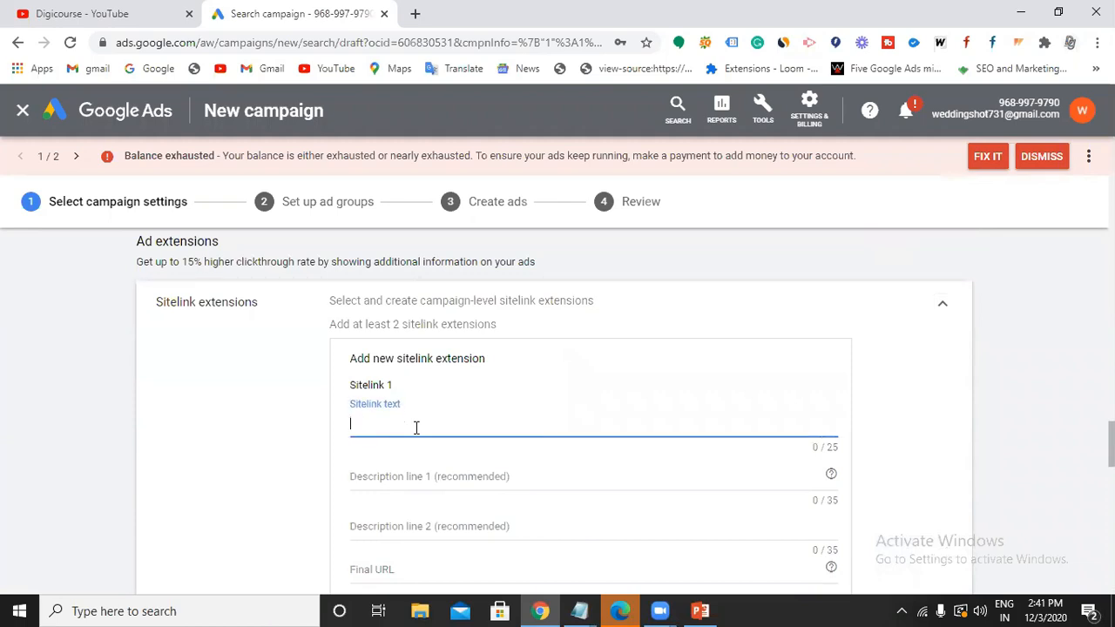
{"action": "type", "text": "Digital Marketing Internship"}
{"action": "key", "text": "BackSpace"}
{"action": "key", "text": "BackSpace"}
{"action": "key", "text": "BackSpace"}
{"action": "key", "text": "BackSpace"}
{"action": "key", "text": "BackSpace"}
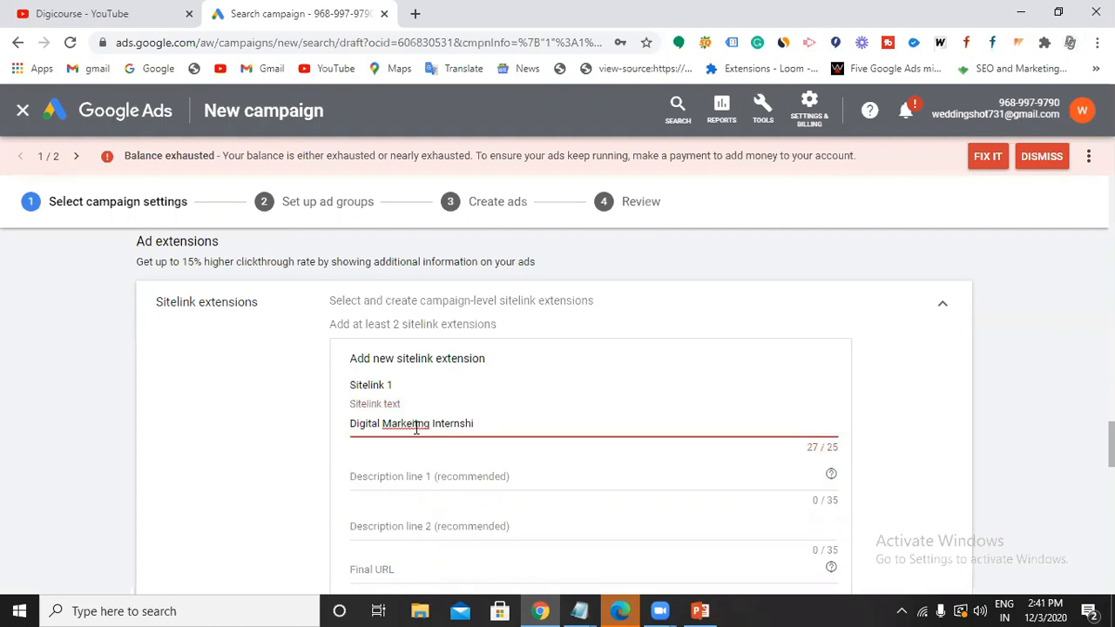
{"action": "key", "text": "BackSpace"}
{"action": "key", "text": "BackSpace"}
{"action": "key", "text": "BackSpace"}
{"action": "key", "text": "BackSpace"}
{"action": "key", "text": "BackSpace"}
{"action": "key", "text": "BackSpace"}
{"action": "key", "text": "BackSpace"}
{"action": "key", "text": "BackSpace"}
{"action": "key", "text": "BackSpace"}
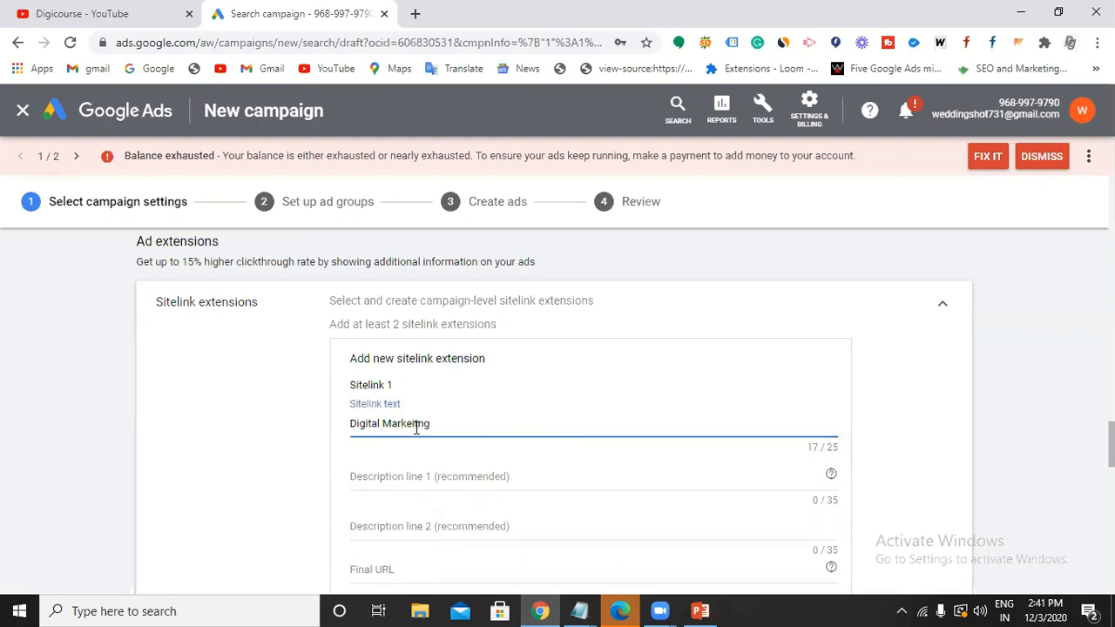
{"action": "type", "text": "ting"}
{"action": "type", "text": " In"}
{"action": "type", "text": "ternshp"}
{"action": "key", "text": "BackSpace"}
{"action": "key", "text": "BackSpace"}
{"action": "key", "text": "BackSpace"}
{"action": "key", "text": "BackSpace"}
{"action": "key", "text": "BackSpace"}
{"action": "key", "text": "BackSpace"}
{"action": "key", "text": "BackSpace"}
{"action": "key", "text": "BackSpace"}
{"action": "key", "text": "BackSpace"}
{"action": "key", "text": "BackSpace"}
{"action": "type", "text": "Course"}
Fill description lines 'Learn Digital Marketing' and 'And get job ready in just 45 days'.
{"action": "left_click", "coordinate": [455, 476]}
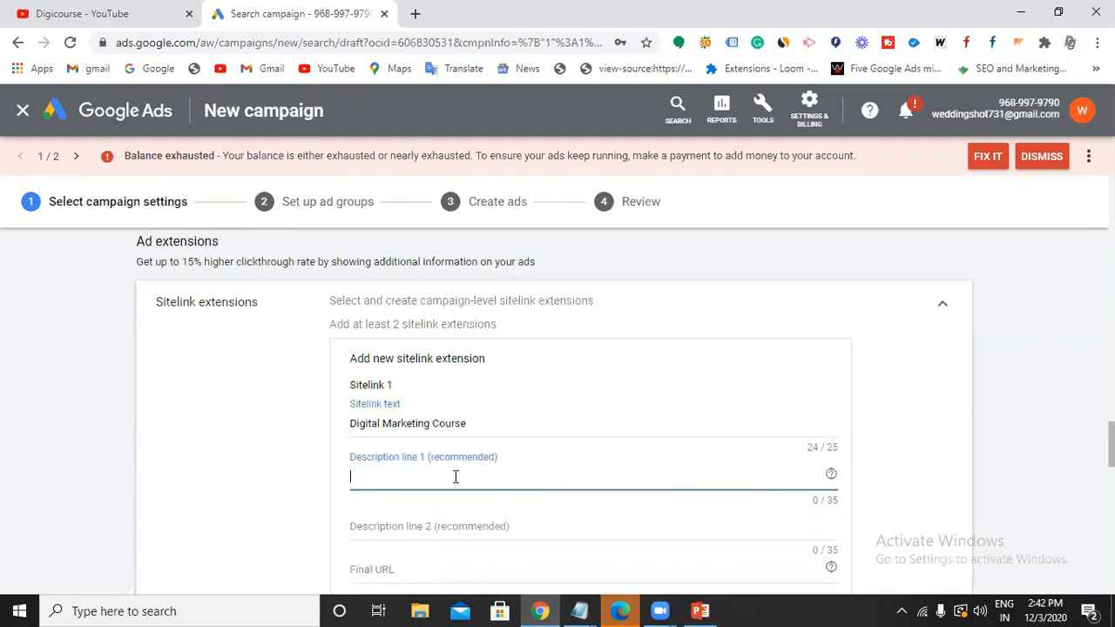
{"action": "scroll", "coordinate": [456, 481], "scroll_direction": "down", "scroll_amount": 1}
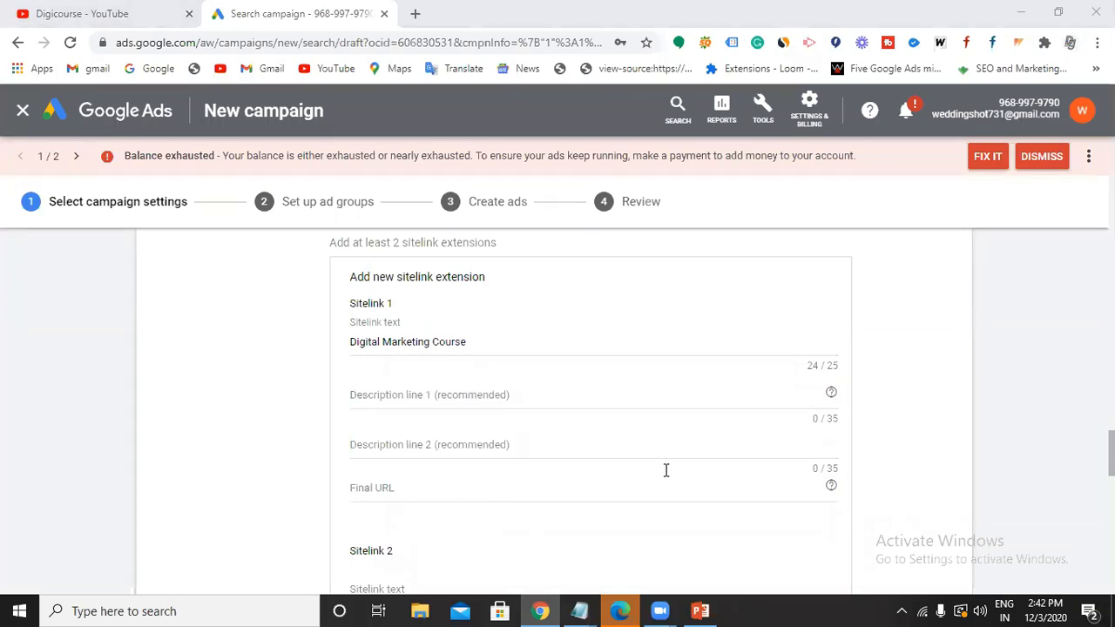
{"action": "left_click", "coordinate": [465, 392]}
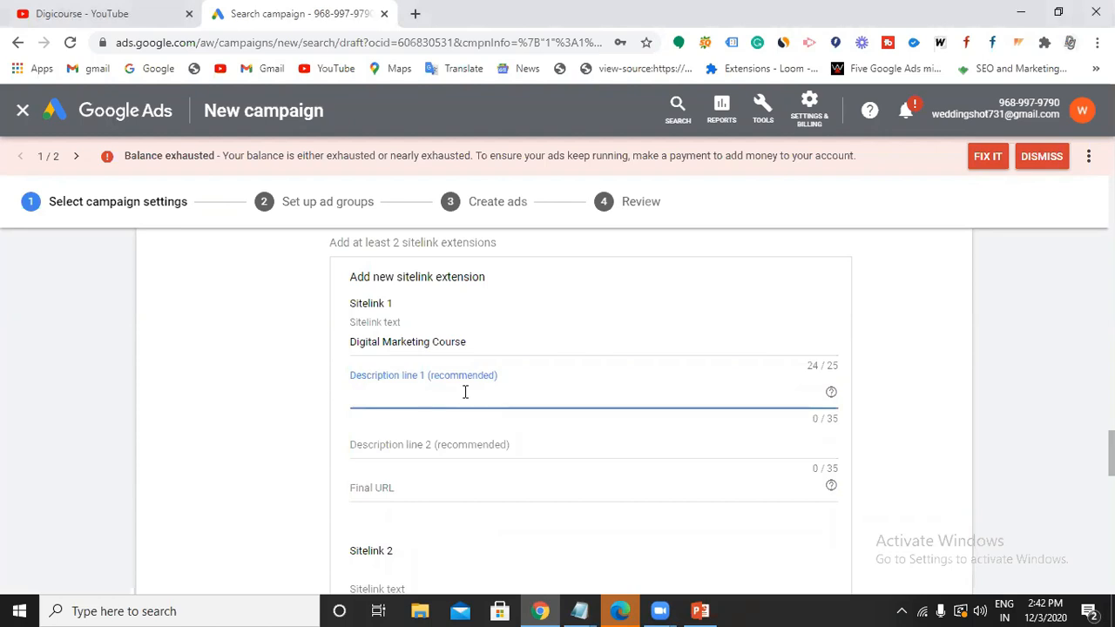
{"action": "type", "text": "Learn Digital Marketin"}
{"action": "key", "text": "BackSpace"}
{"action": "key", "text": "BackSpace"}
{"action": "key", "text": "BackSpace"}
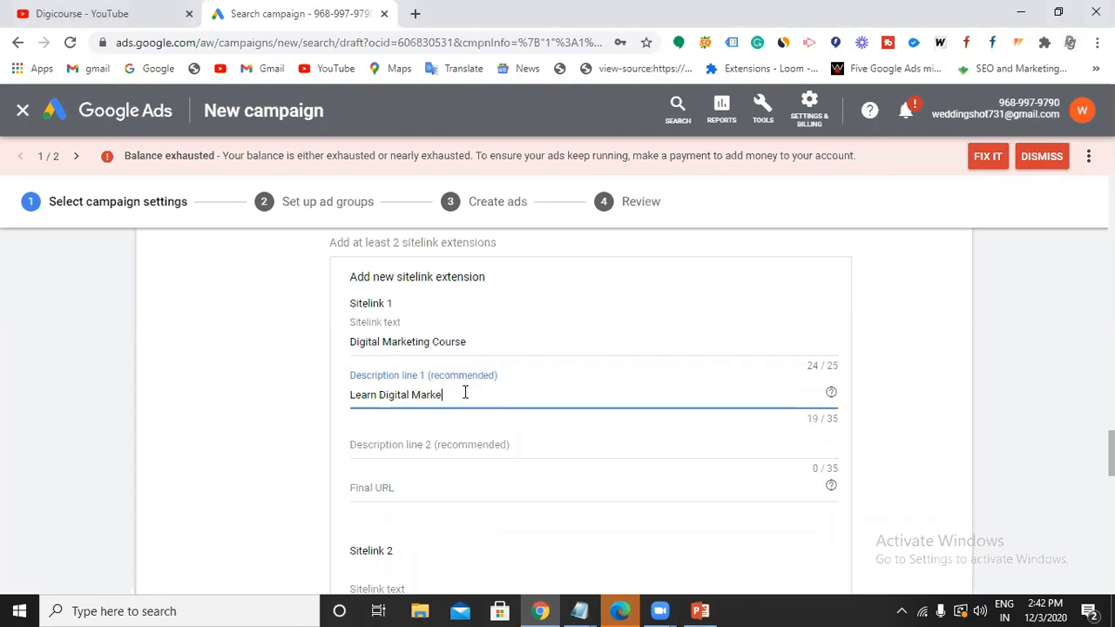
{"action": "type", "text": "ting"}
{"action": "left_click", "coordinate": [465, 443]}
{"action": "type", "text": "And get "}
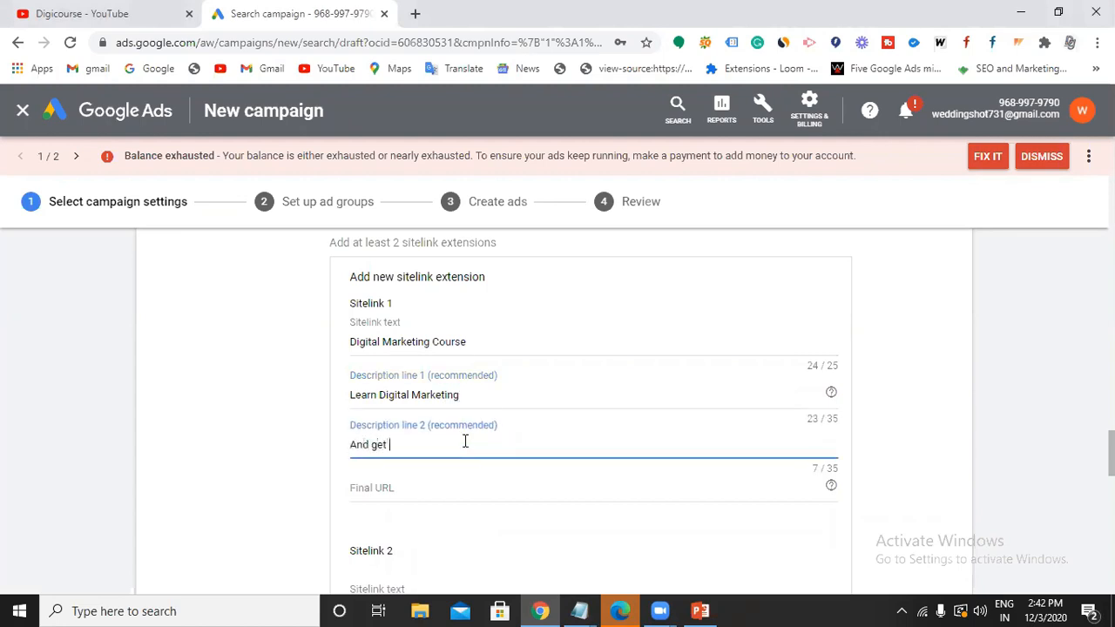
{"action": "type", "text": "job ready in just 45 days"}
{"action": "scroll", "coordinate": [463, 444], "scroll_direction": "down", "scroll_amount": 1}
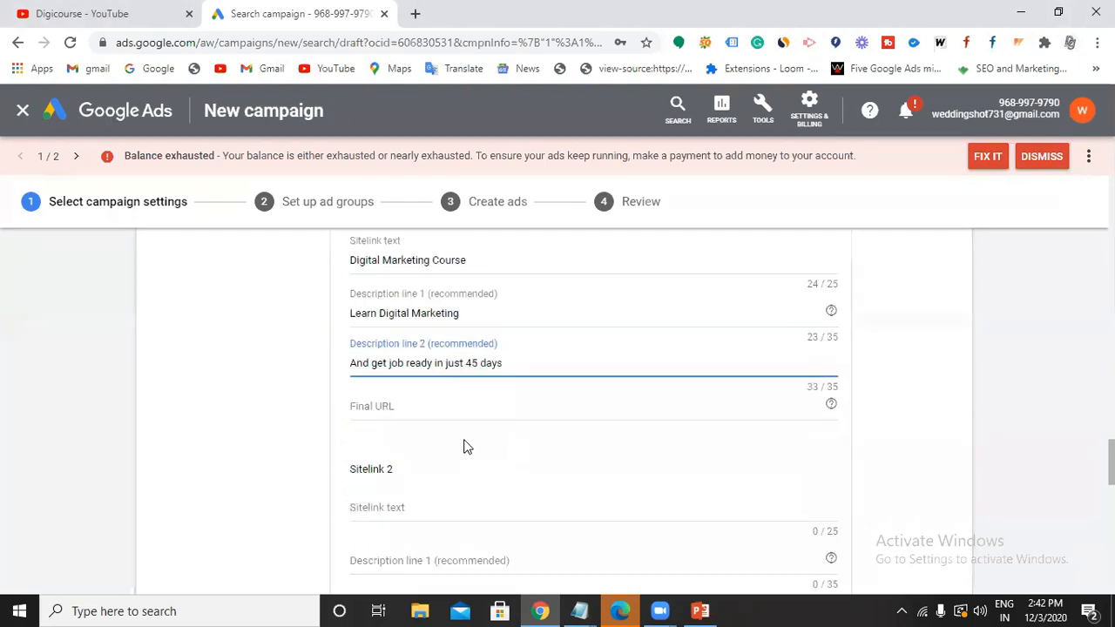
{"action": "left_click", "coordinate": [428, 410]}
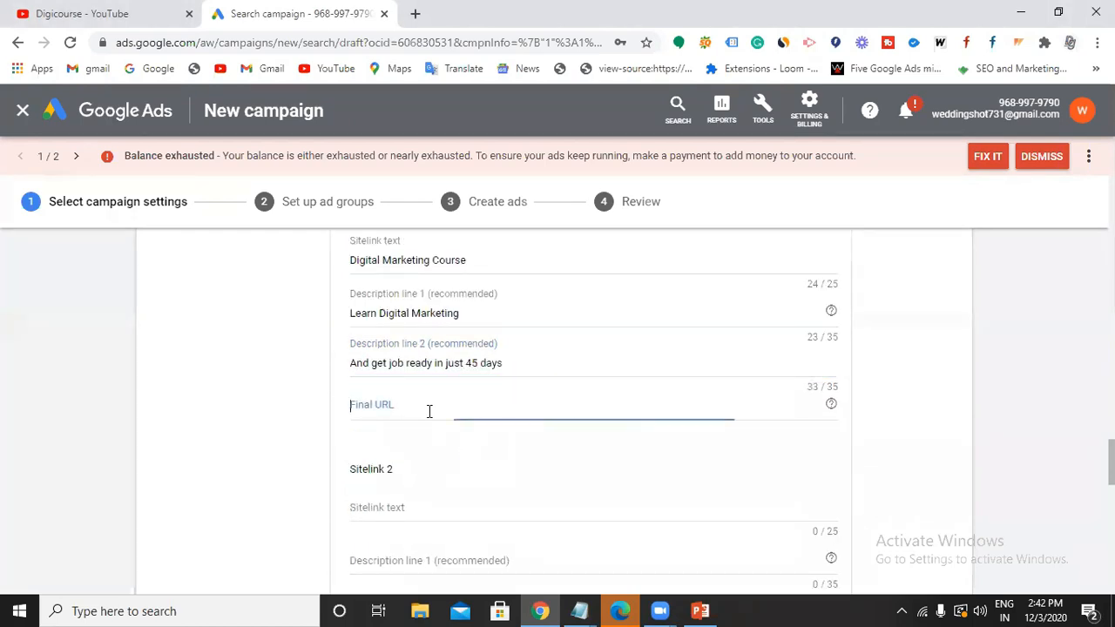
{"action": "left_click", "coordinate": [414, 14]}
{"action": "left_click", "coordinate": [408, 42]}
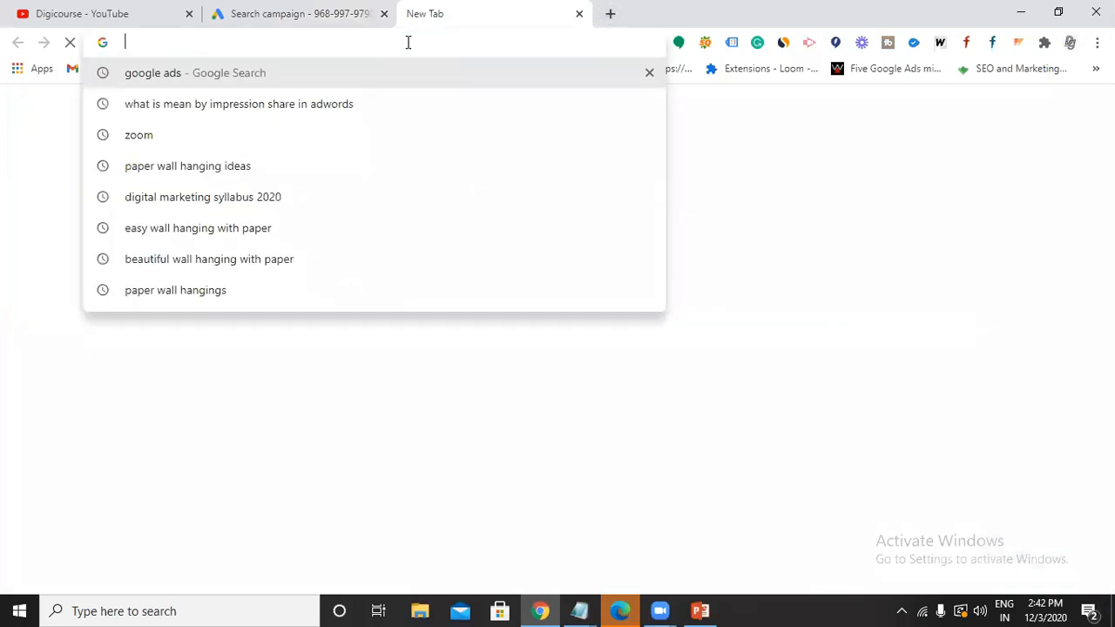
{"action": "type", "text": "digicourse.in"}
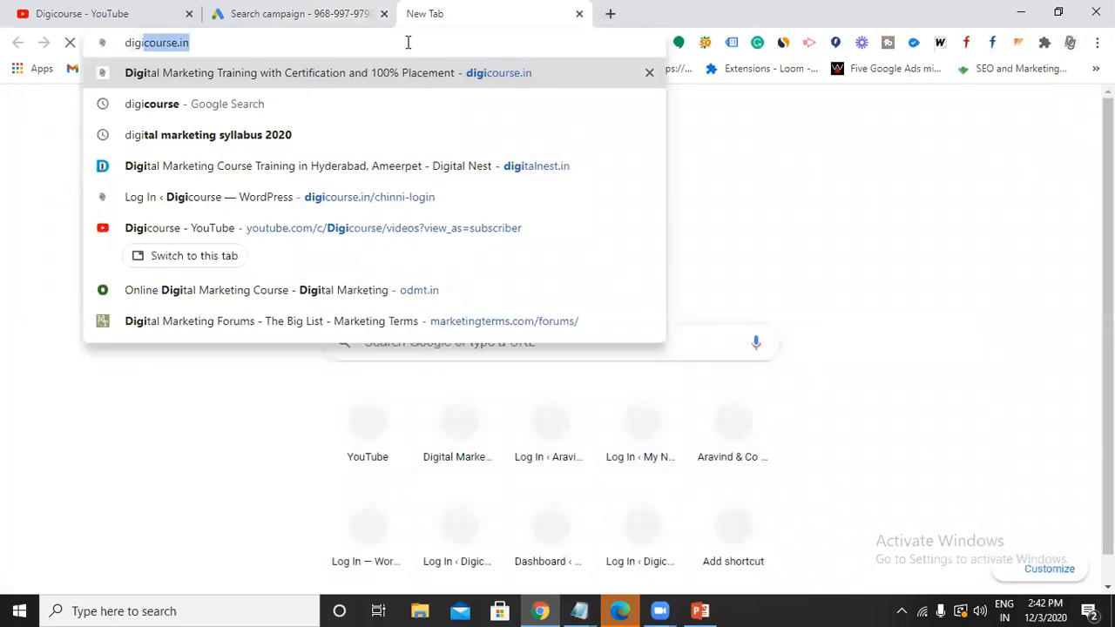
{"action": "key", "text": "Return"}
{"action": "left_click", "coordinate": [221, 44]}
{"action": "key", "text": "ctrl+c"}
{"action": "left_click", "coordinate": [287, 13]}
{"action": "left_click", "coordinate": [450, 417]}
{"action": "key", "text": "ctrl+v"}
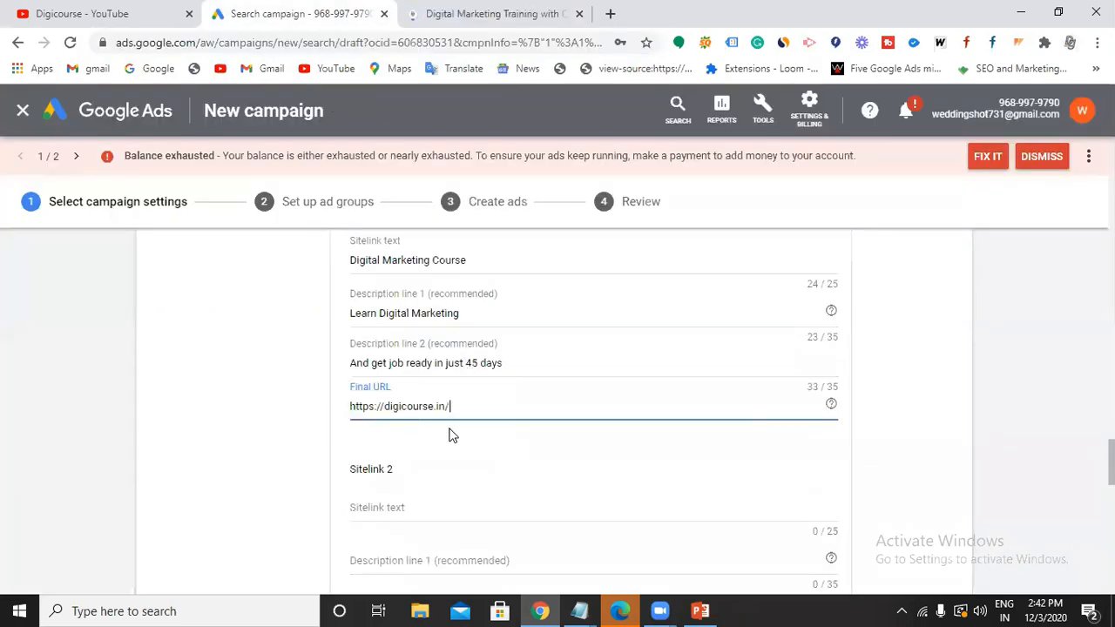
Enter '3 months of Internship' as the second sitelink's text.
{"action": "scroll", "coordinate": [418, 428], "scroll_direction": "down", "scroll_amount": 2}
{"action": "left_click", "coordinate": [405, 345]}
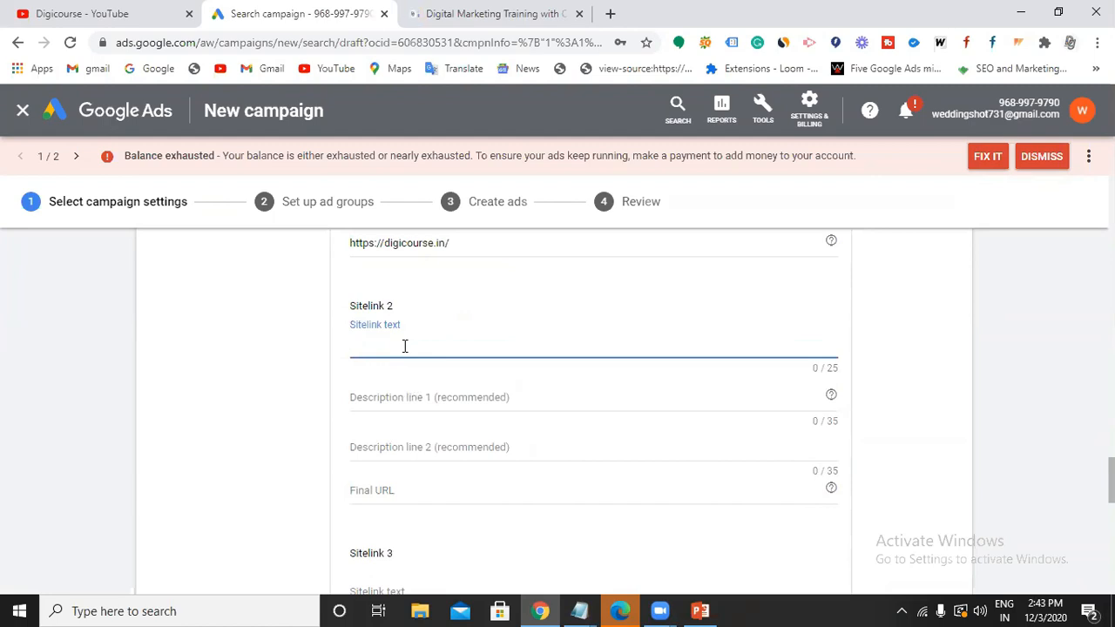
{"action": "type", "text": "3 months of Internship"}
Give Sitelink 2 descriptions 'We provide 3 months of internship' and 'Work on live projects'.
{"action": "left_click", "coordinate": [436, 399]}
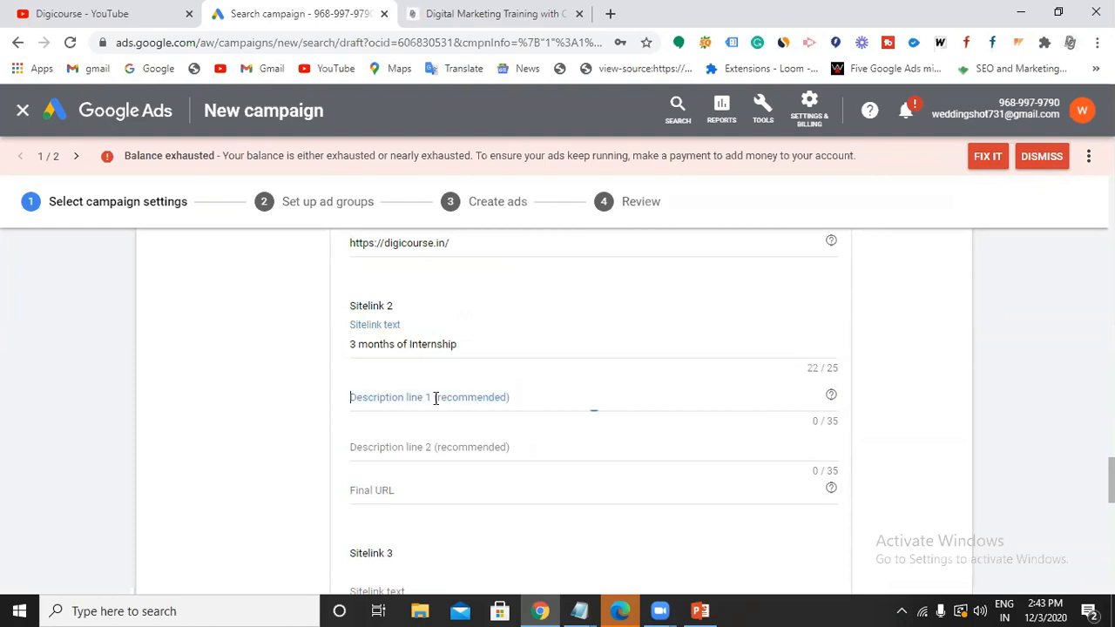
{"action": "type", "text": "Gey"}
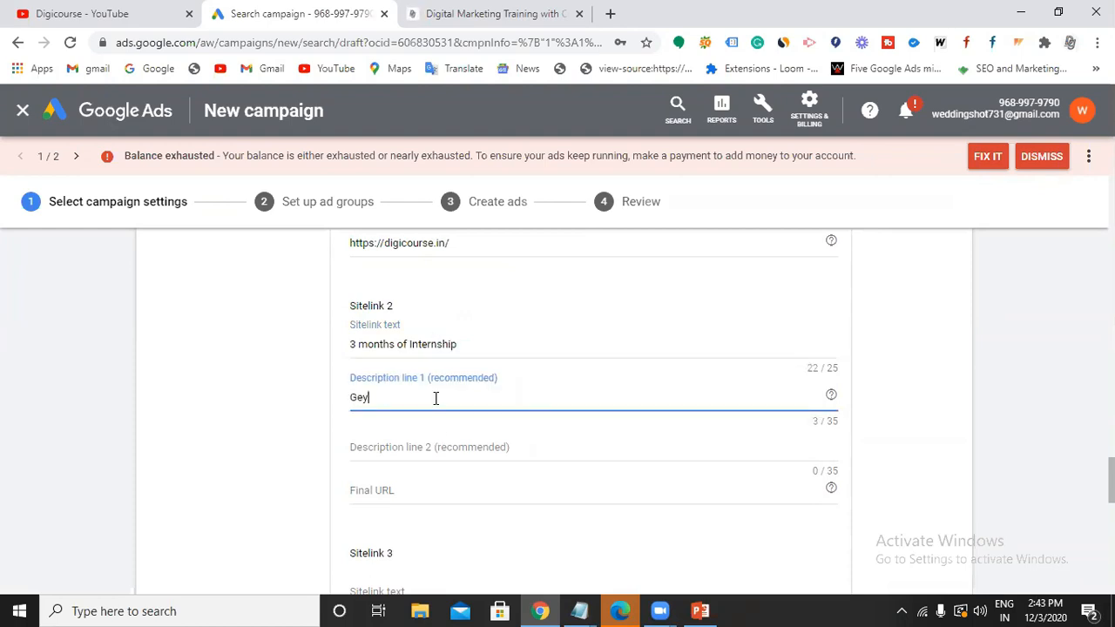
{"action": "key", "text": "BackSpace"}
{"action": "key", "text": "BackSpace"}
{"action": "key", "text": "BackSpace"}
{"action": "type", "text": "We provide 3 months"}
{"action": "type", "text": " f"}
{"action": "key", "text": "BackSpace"}
{"action": "type", "text": "of internship"}
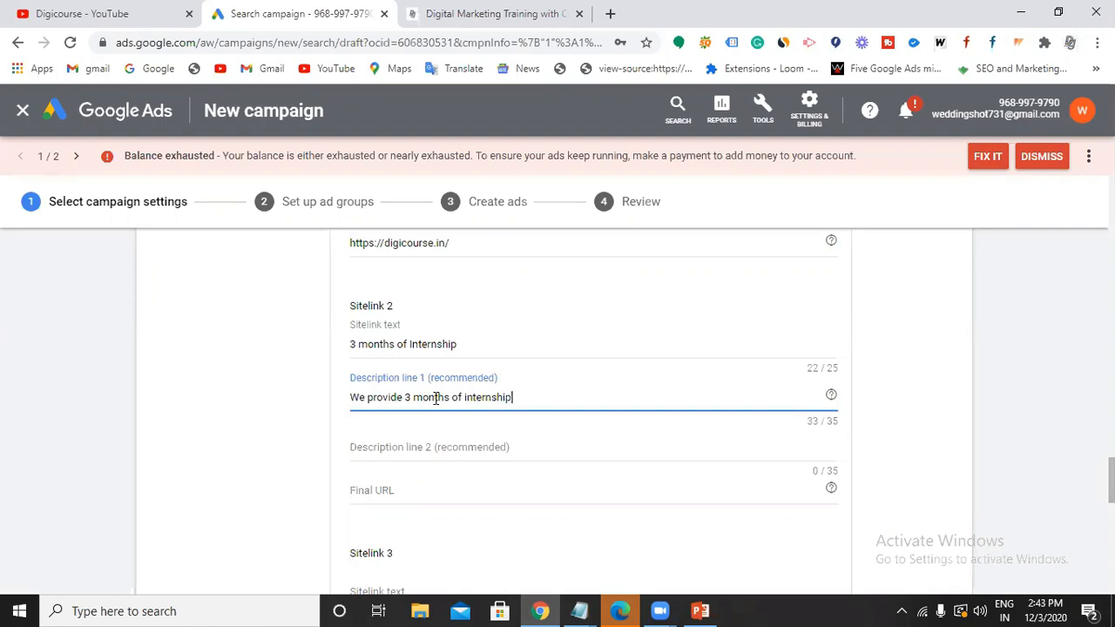
{"action": "left_click", "coordinate": [458, 445]}
{"action": "type", "text": "Work on"}
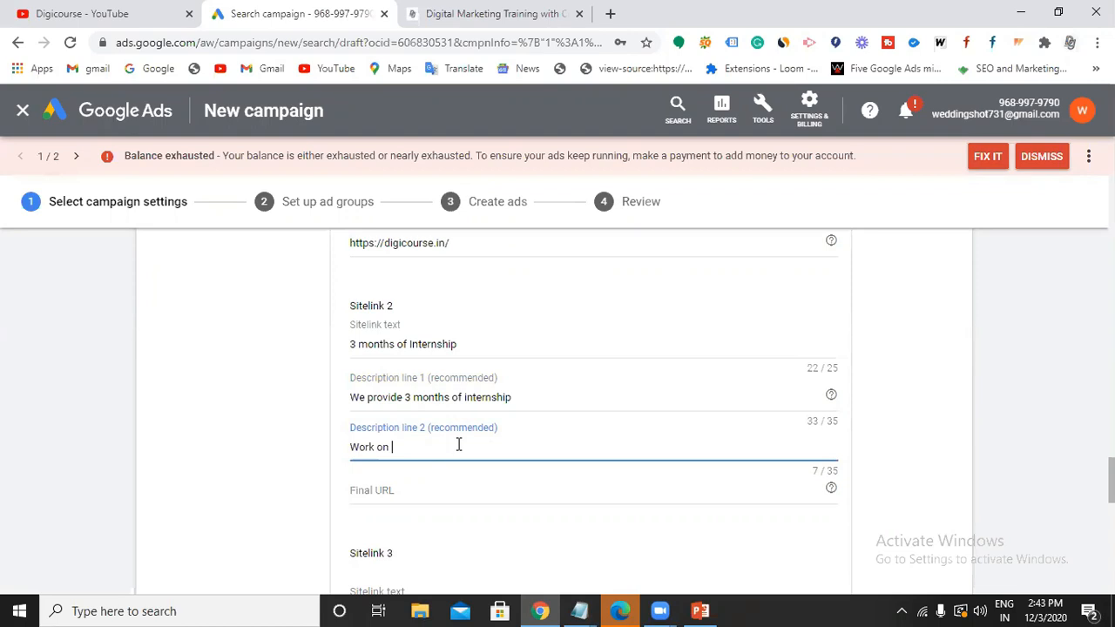
{"action": "type", "text": " live projects"}
{"action": "left_click", "coordinate": [514, 16]}
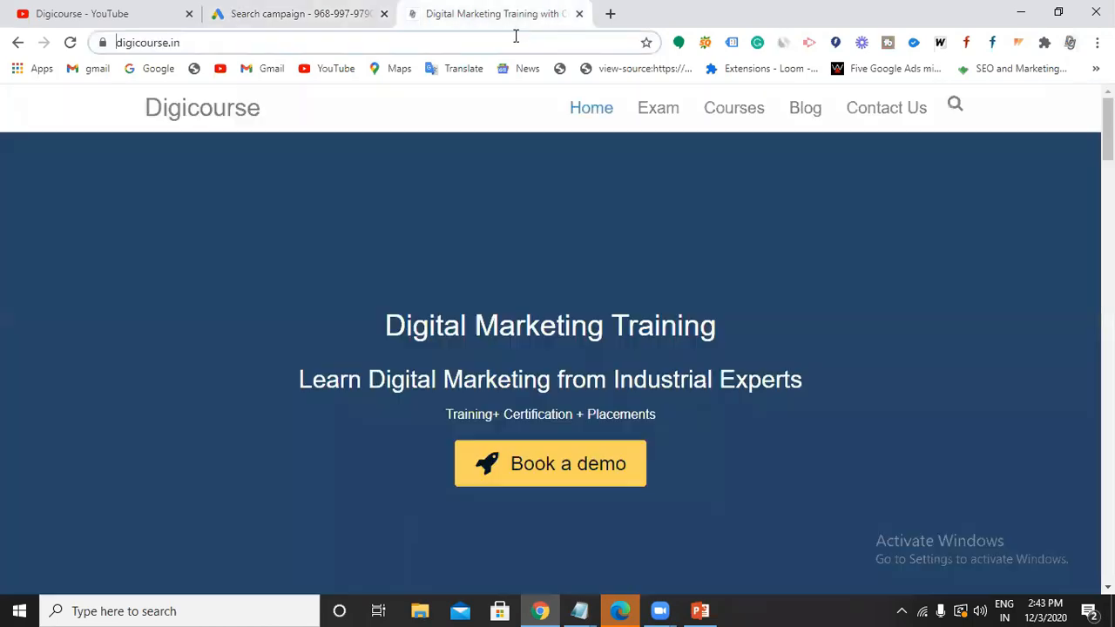
{"action": "right_click", "coordinate": [649, 113]}
{"action": "left_click", "coordinate": [675, 120]}
{"action": "left_click", "coordinate": [652, 23]}
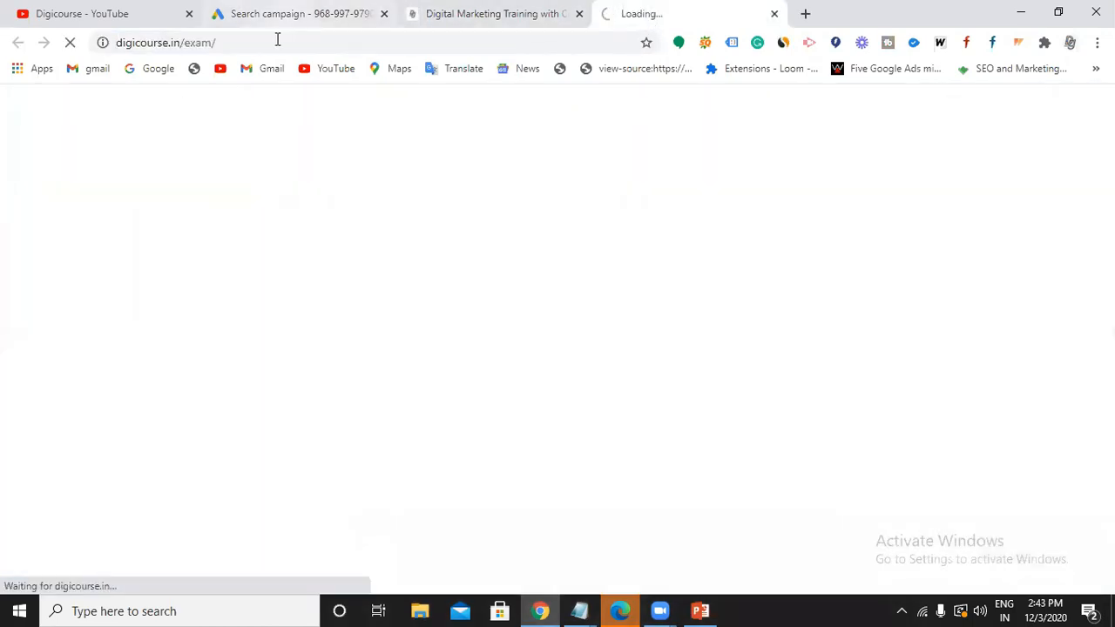
{"action": "left_click_drag", "start_coordinate": [276, 41], "coordinate": [116, 44]}
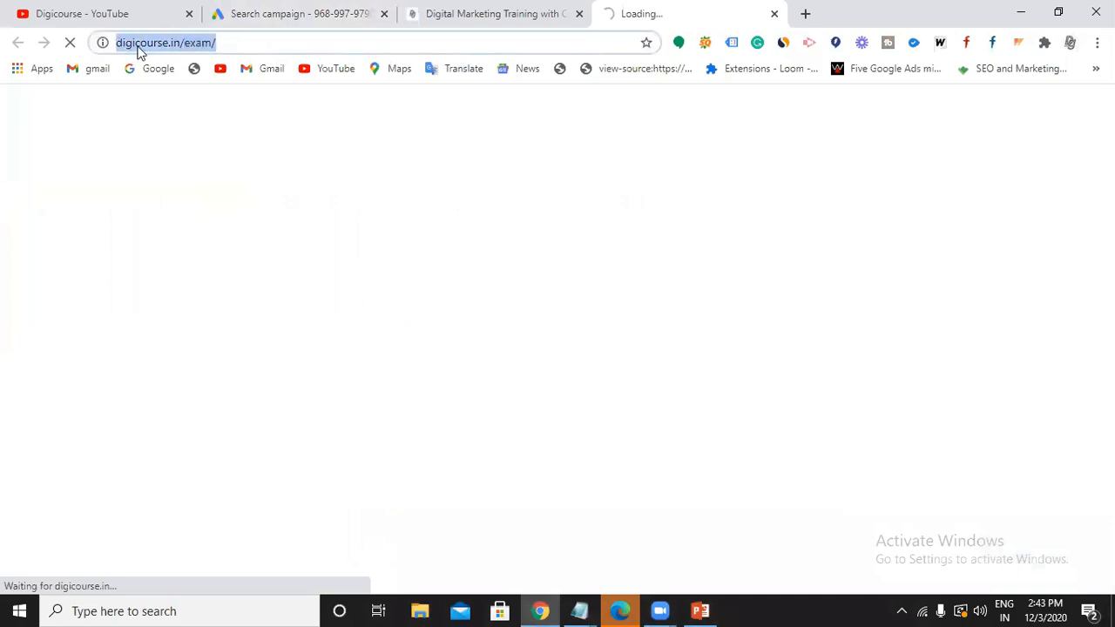
{"action": "left_click", "coordinate": [272, 16]}
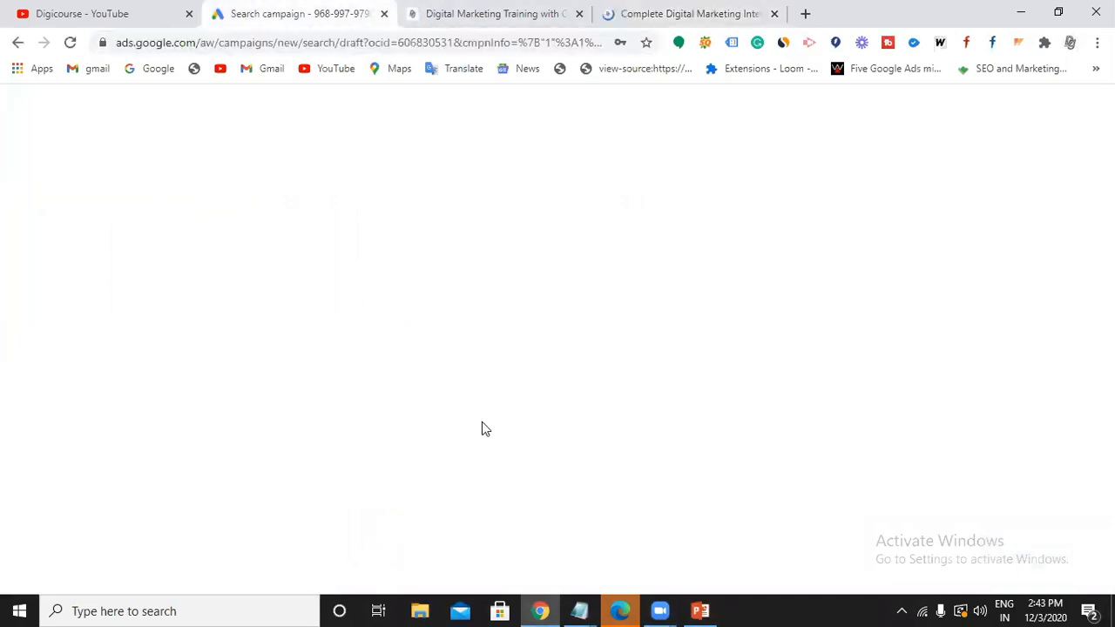
{"action": "left_click", "coordinate": [411, 493]}
{"action": "key", "text": "ctrl+v"}
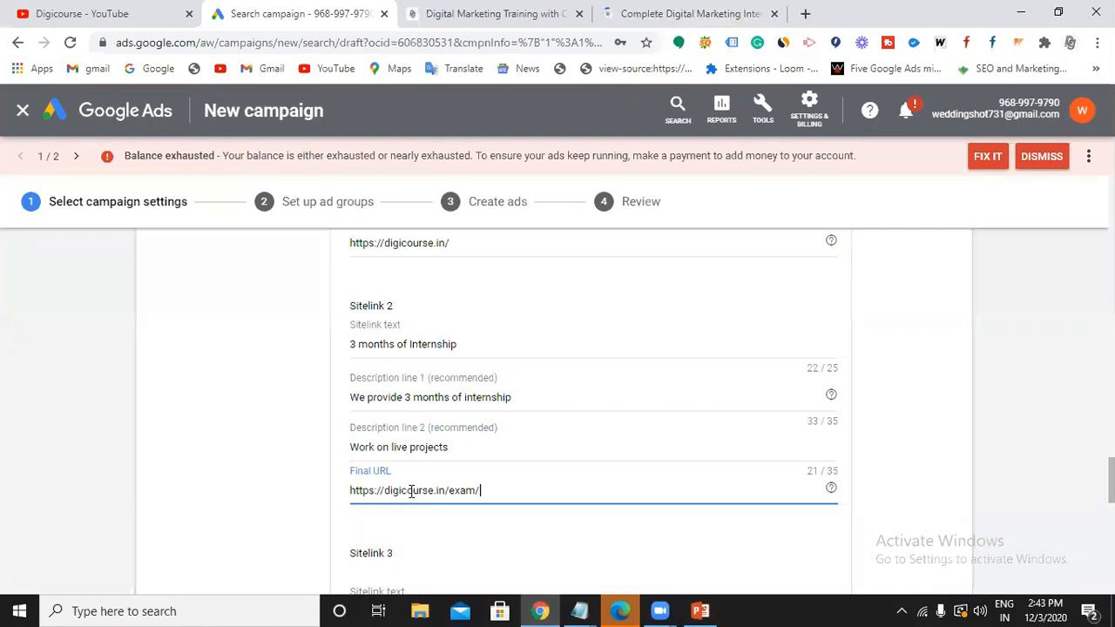
{"action": "scroll", "coordinate": [409, 493], "scroll_direction": "down", "scroll_amount": 2}
Enter '100% Job Assurance' as the third sitelink's text.
{"action": "left_click", "coordinate": [406, 433]}
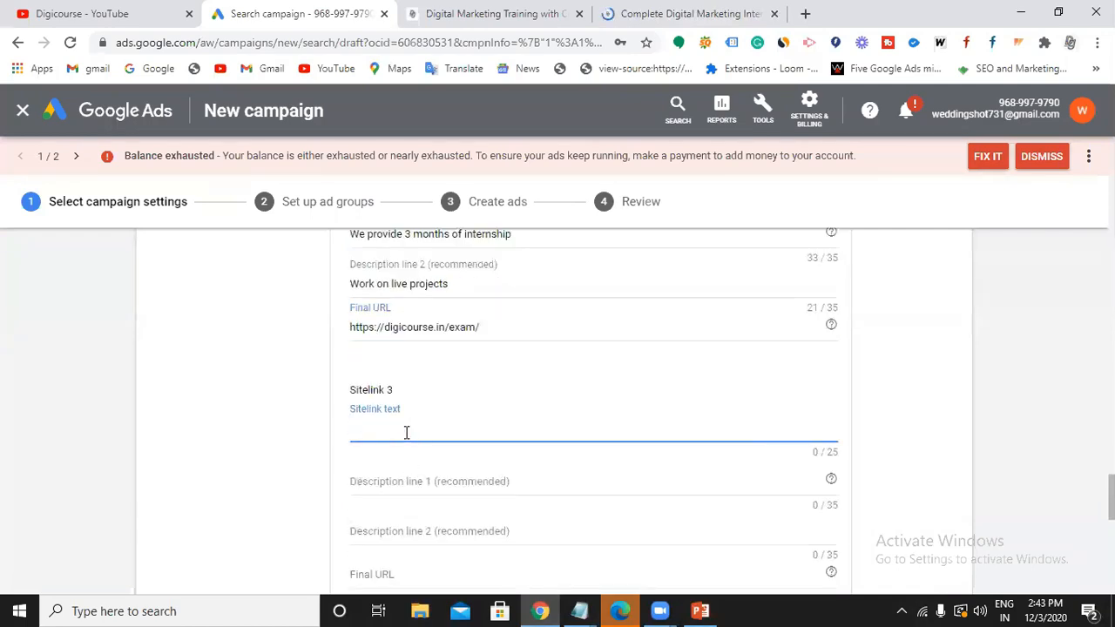
{"action": "type", "text": "2"}
{"action": "key", "text": "BackSpace"}
{"action": "type", "text": "100% Job Assu"}
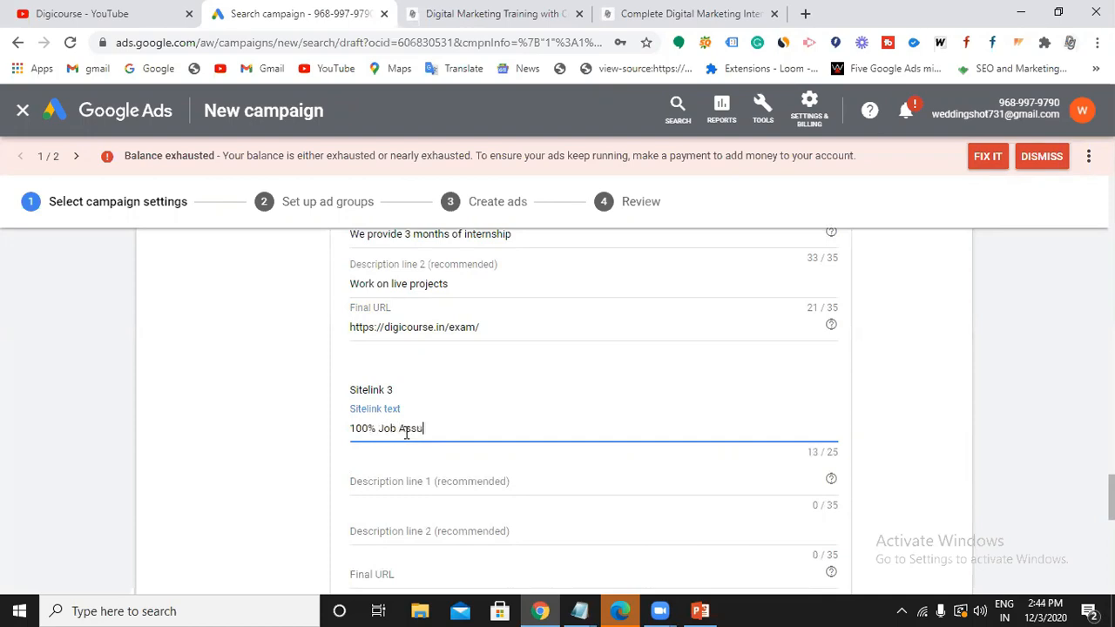
{"action": "type", "text": "rance"}
Give Sitelink 3 descriptions 'We provide placement assistance' and 'We have tie up with MNC's'.
{"action": "left_click", "coordinate": [410, 479]}
{"action": "type", "text": "We"}
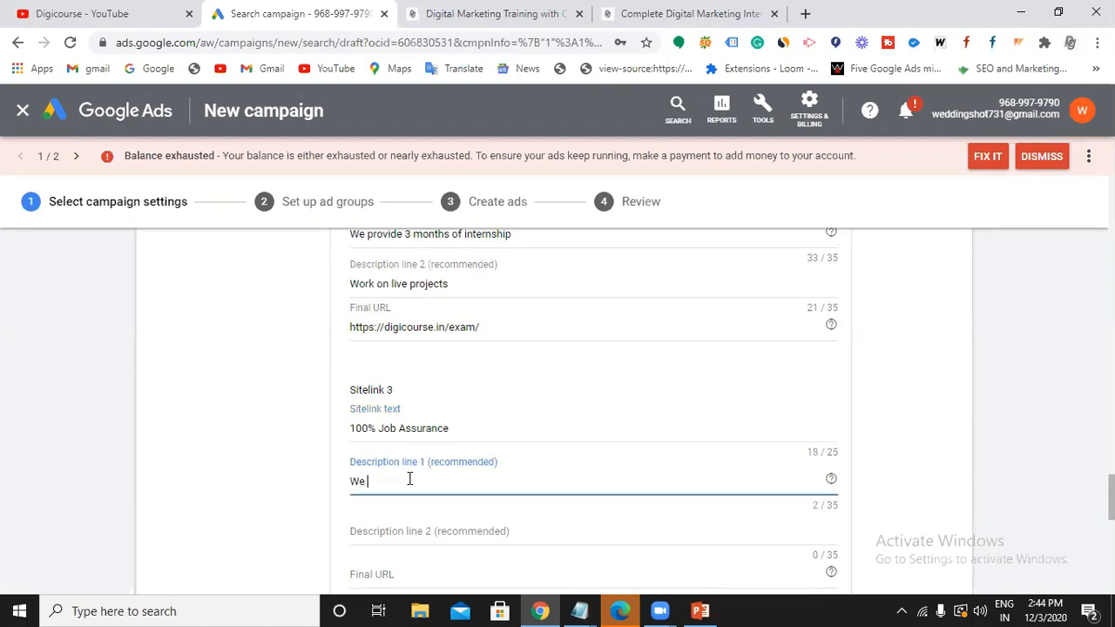
{"action": "type", "text": " provide placement"}
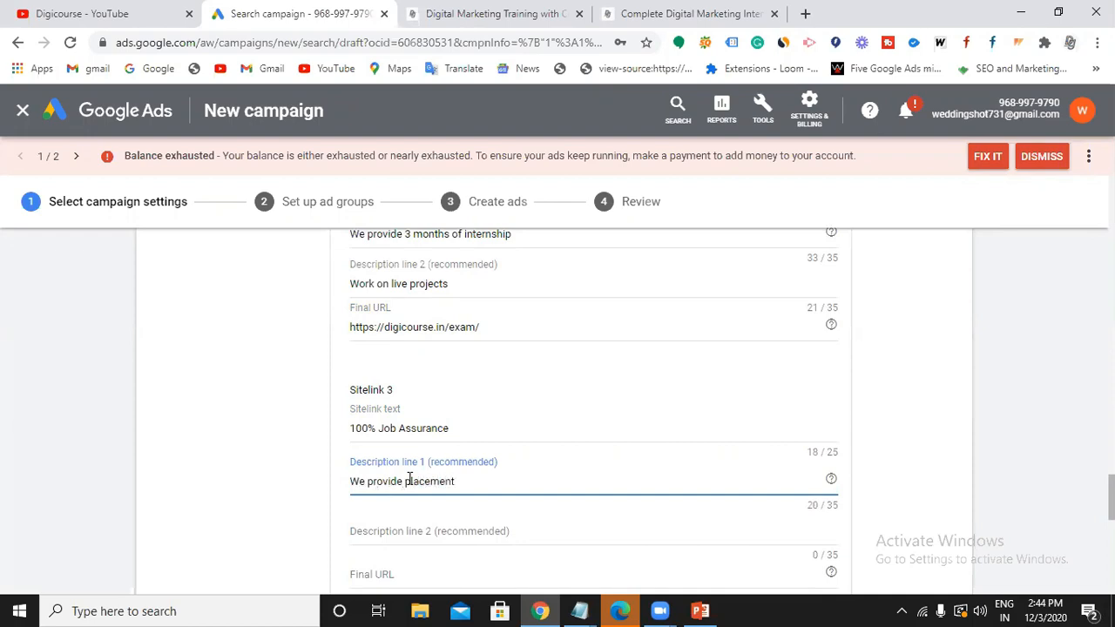
{"action": "type", "text": " assisatnce"}
{"action": "left_click", "coordinate": [493, 482]}
{"action": "key", "text": "BackSpace"}
{"action": "type", "text": "tance"}
{"action": "left_click", "coordinate": [457, 516]}
{"action": "scroll", "coordinate": [457, 514], "scroll_direction": "down", "scroll_amount": 1}
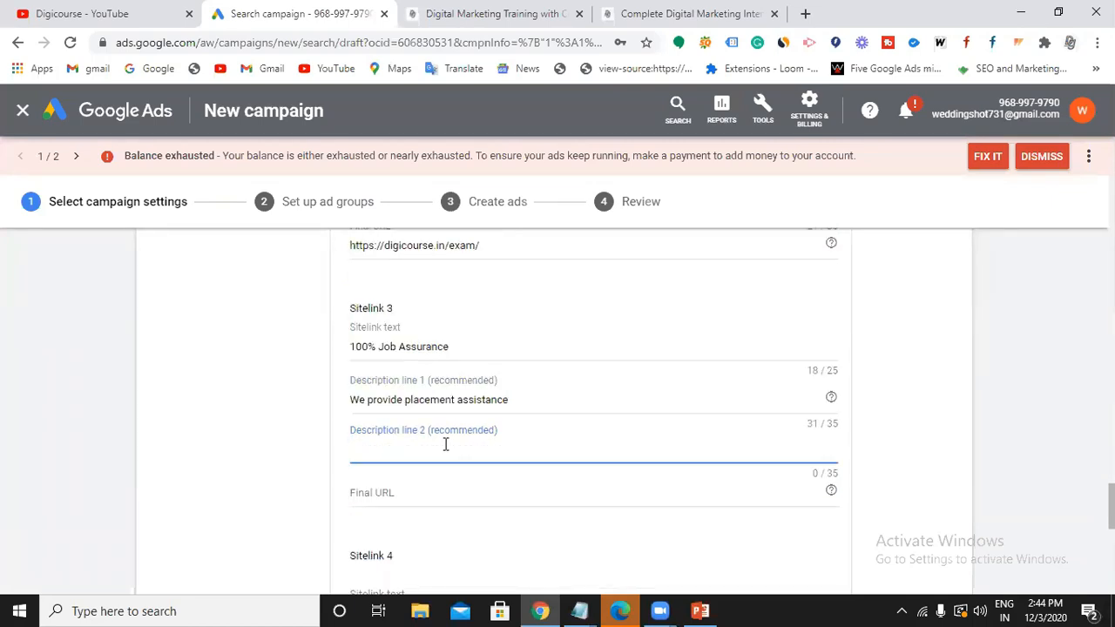
{"action": "type", "text": "Tie up with"}
{"action": "left_click", "coordinate": [351, 452]}
{"action": "type", "text": "We have"}
{"action": "left_click", "coordinate": [468, 443]}
{"action": "type", "text": "MNC's"}
{"action": "left_click", "coordinate": [456, 489]}
{"action": "left_click", "coordinate": [688, 23]}
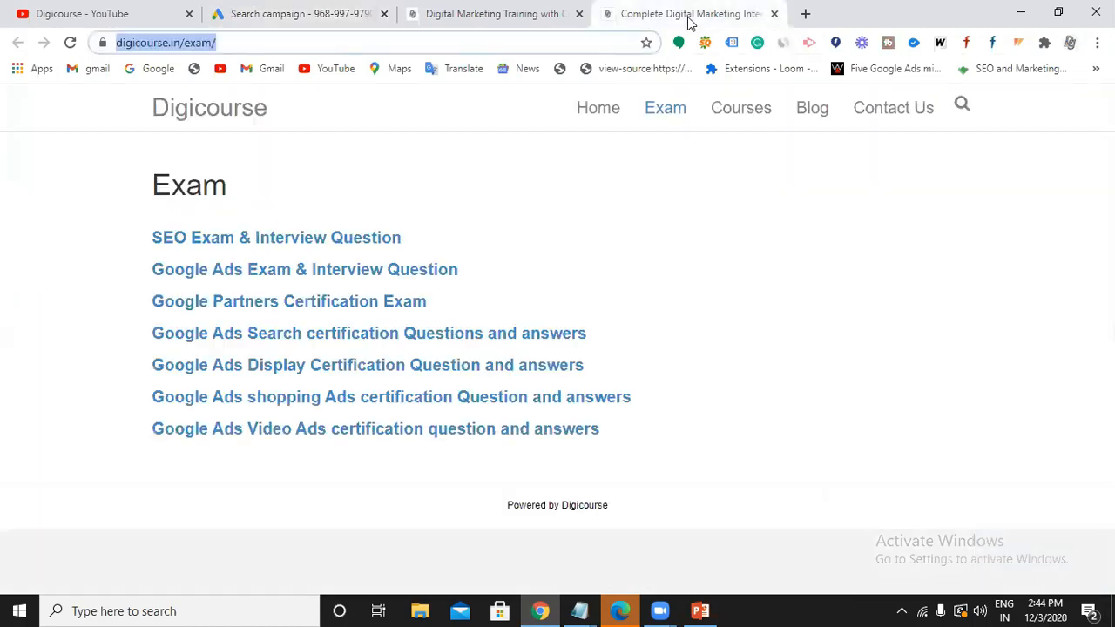
{"action": "right_click", "coordinate": [754, 115]}
{"action": "left_click", "coordinate": [795, 127]}
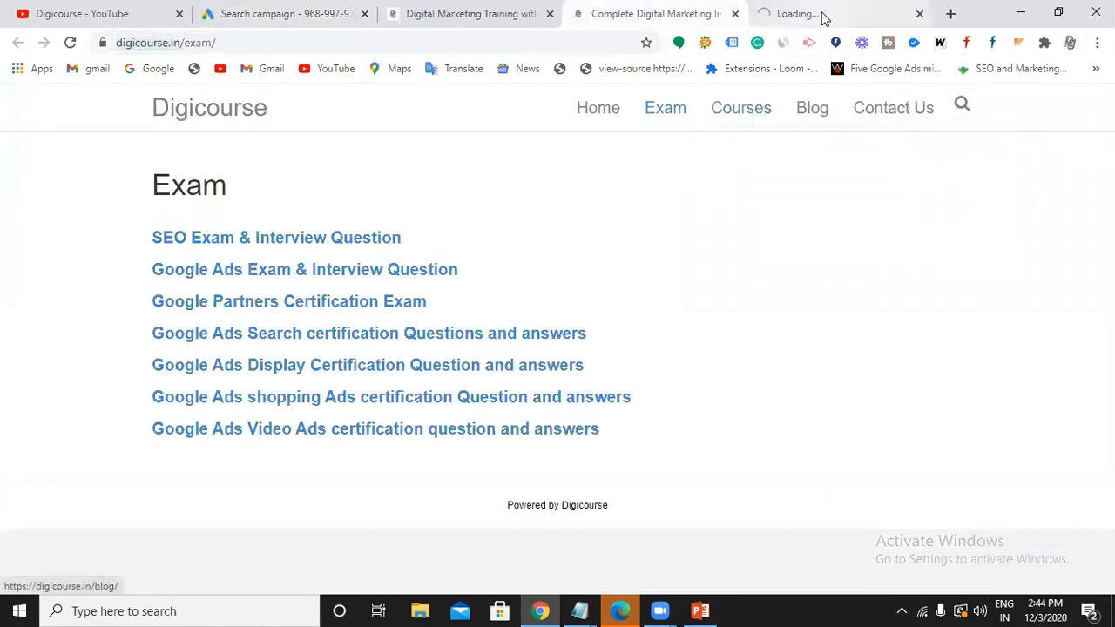
{"action": "key", "text": "ctrl+Tab"}
{"action": "left_click_drag", "start_coordinate": [262, 45], "coordinate": [115, 43]}
{"action": "key", "text": "ctrl+c"}
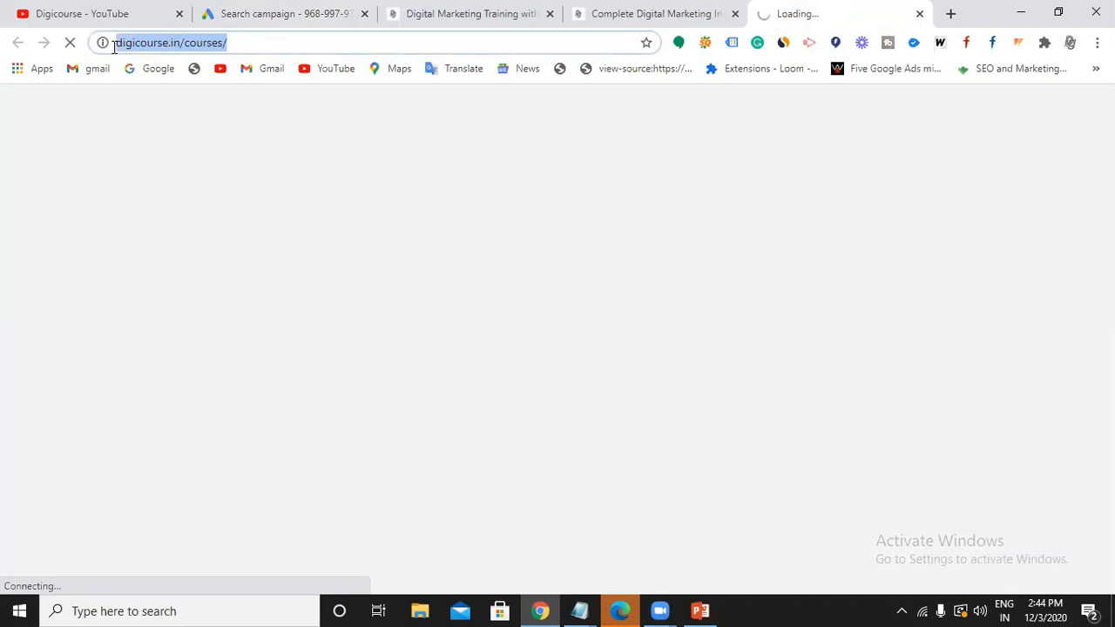
{"action": "left_click", "coordinate": [284, 17]}
{"action": "key", "text": "ctrl+v"}
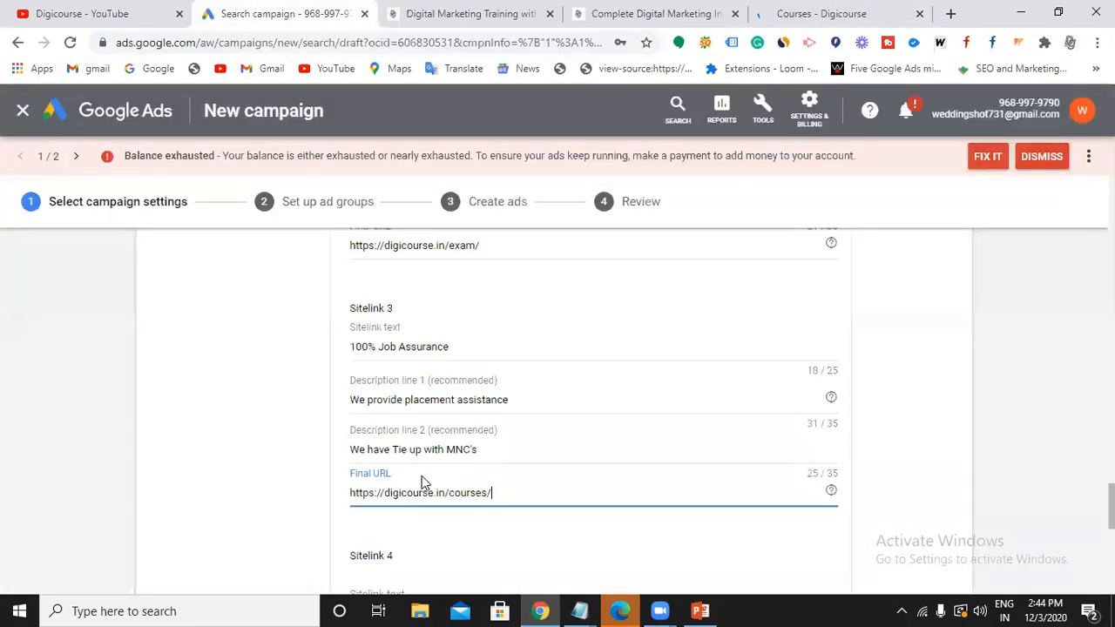
{"action": "scroll", "coordinate": [421, 482], "scroll_direction": "down", "scroll_amount": 2}
{"action": "left_click", "coordinate": [419, 433]}
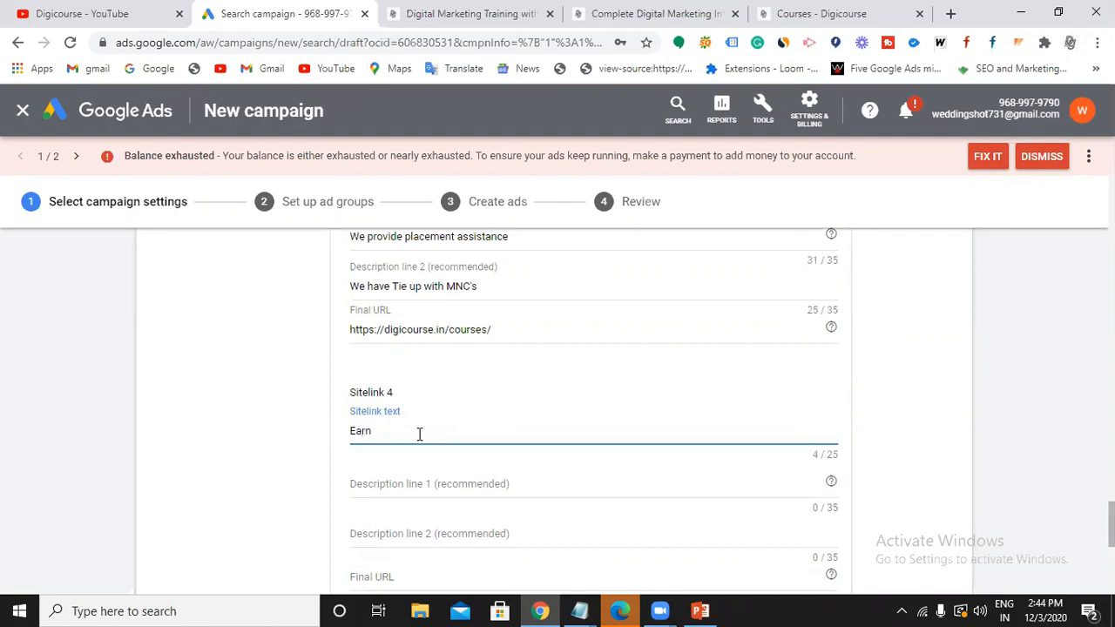
Name Sitelink 4 'Earn Money Online' with YouTube, affiliate marketing and blogging descriptions.
{"action": "type", "text": "Earn Money Online"}
{"action": "left_click", "coordinate": [401, 485]}
{"action": "type", "text": "Learn Yo"}
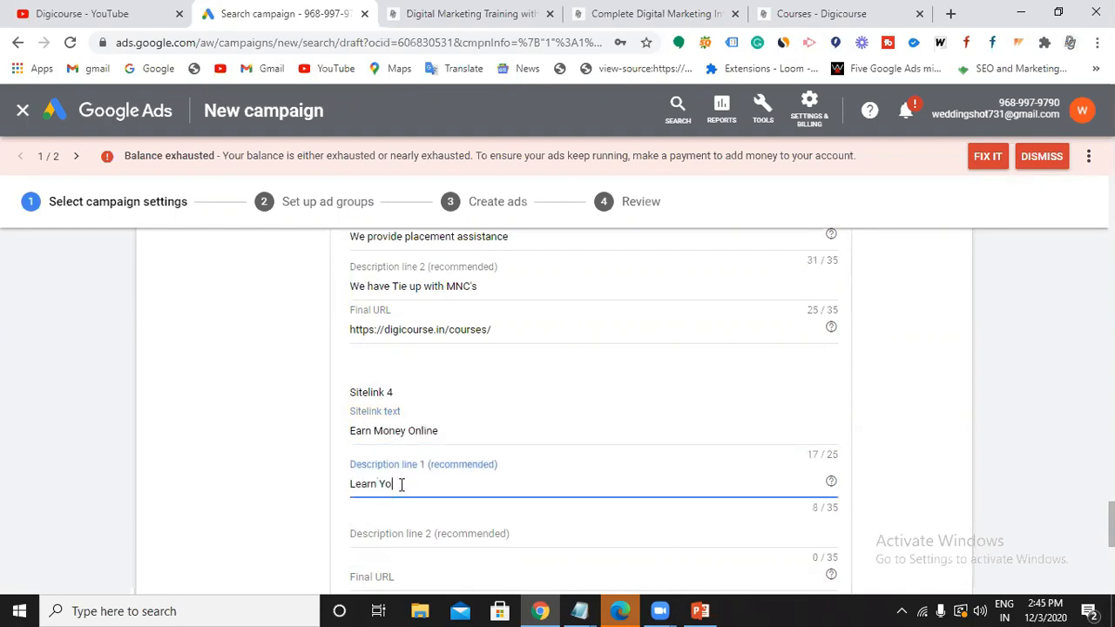
{"action": "type", "text": "utube Marketin"}
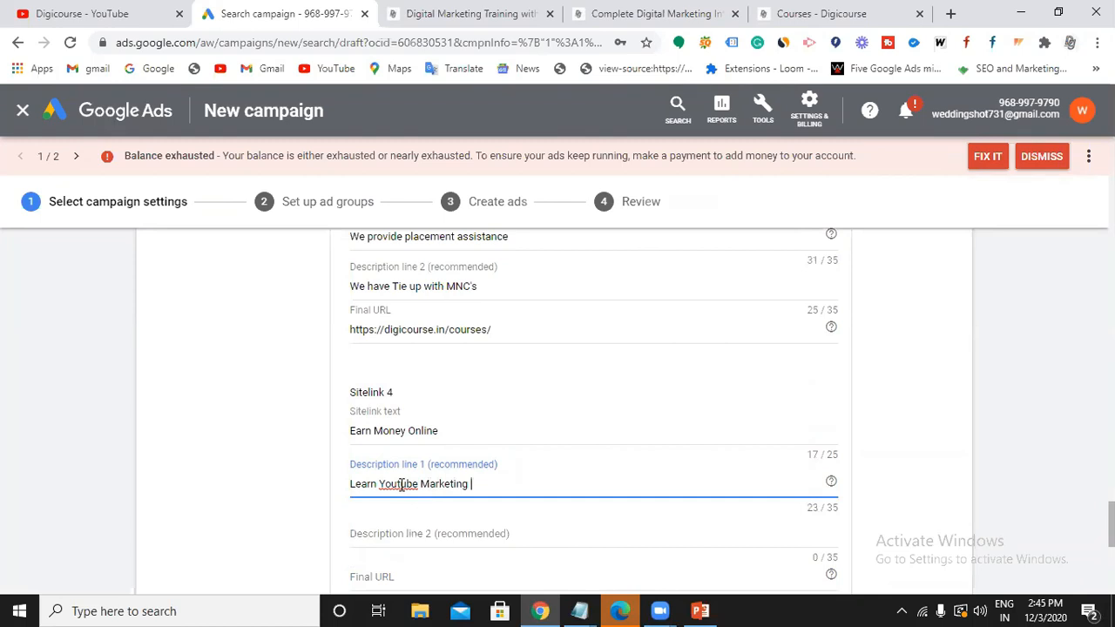
{"action": "type", "text": "g, Affiliate"}
{"action": "left_click", "coordinate": [373, 531]}
{"action": "type", "text": "Marketing"}
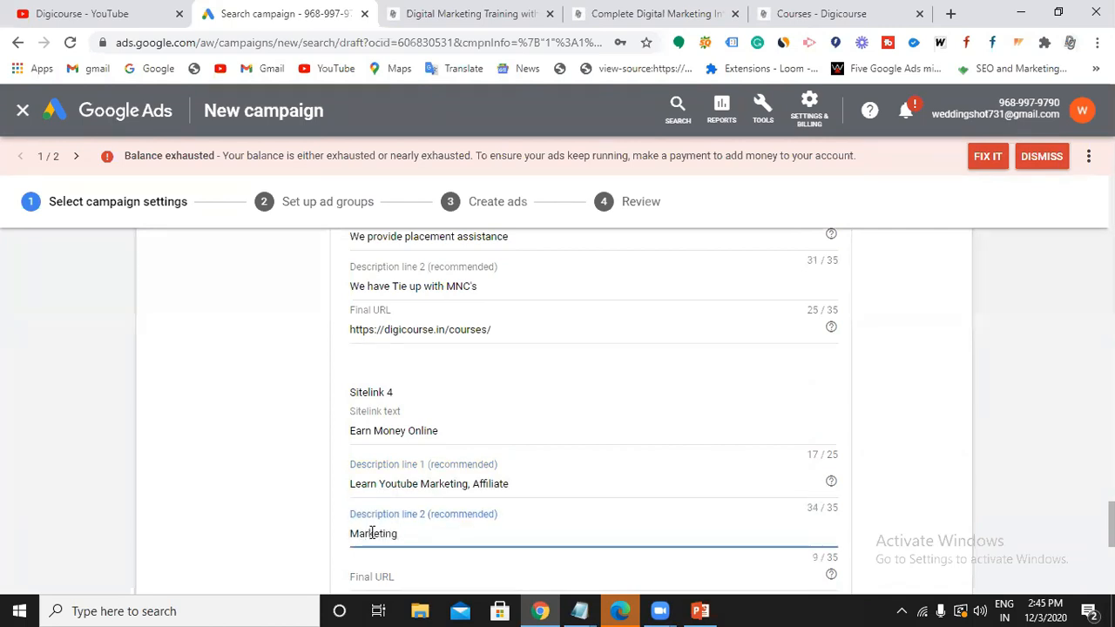
{"action": "type", "text": ", Bloggin"}
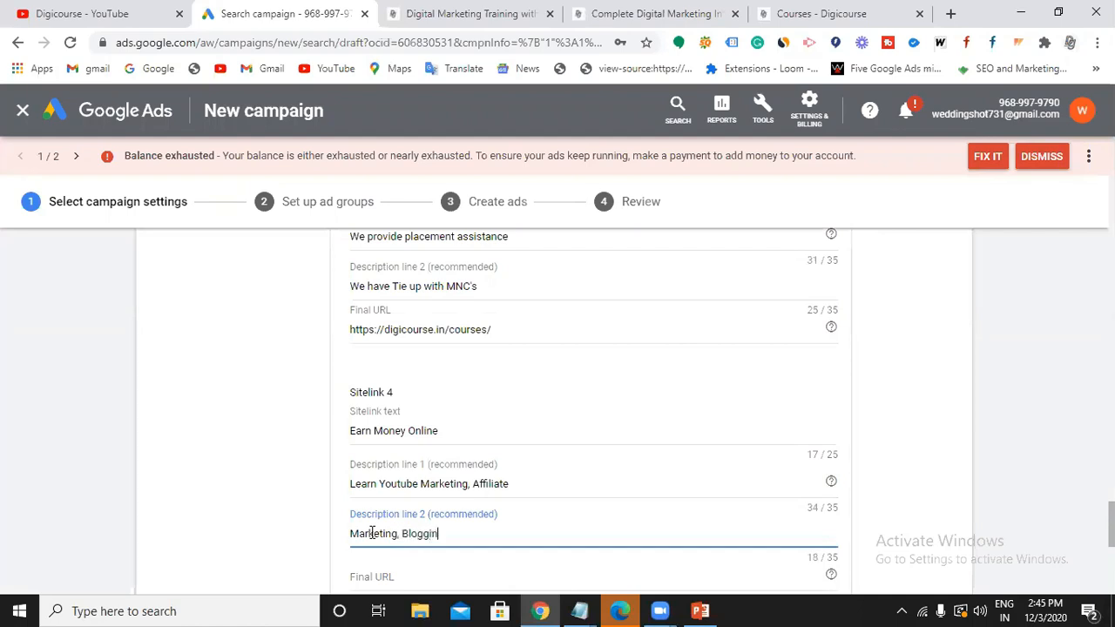
{"action": "scroll", "coordinate": [371, 532], "scroll_direction": "down", "scroll_amount": 1}
{"action": "left_click", "coordinate": [387, 491]}
{"action": "left_click", "coordinate": [819, 16]}
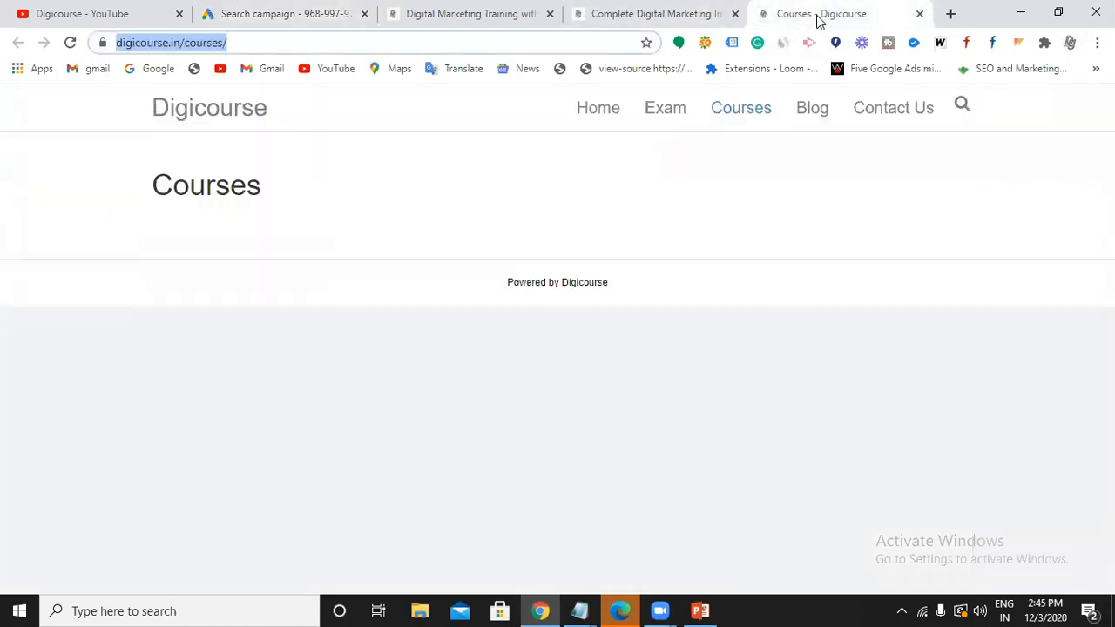
{"action": "right_click", "coordinate": [824, 120]}
{"action": "left_click", "coordinate": [831, 124]}
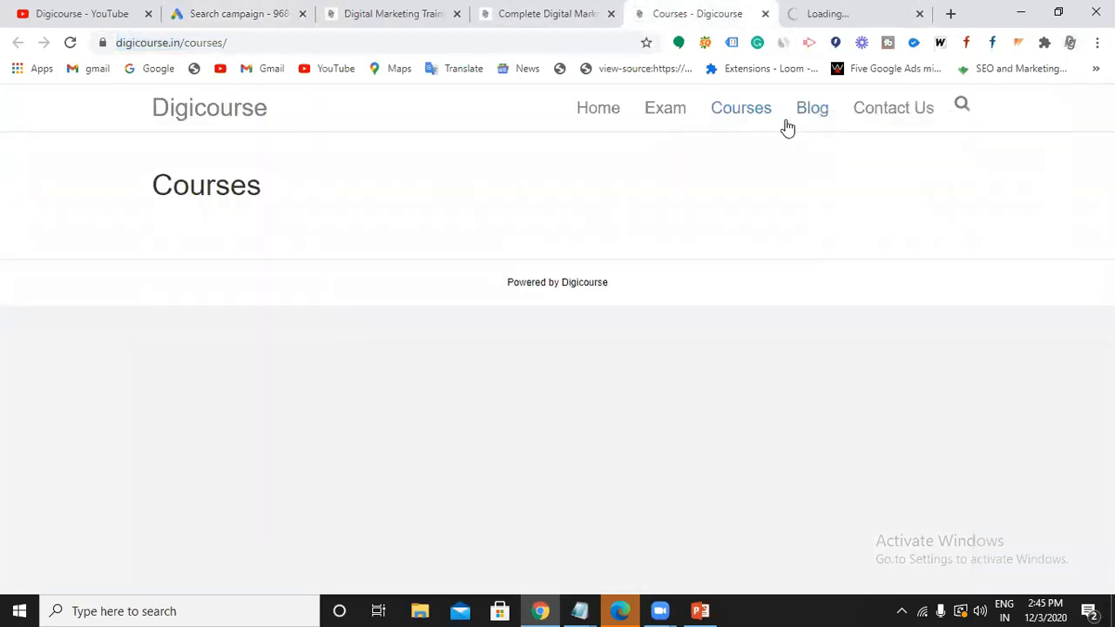
{"action": "left_click", "coordinate": [859, 13]}
{"action": "left_click", "coordinate": [118, 42]}
{"action": "key", "text": "ctrl+c"}
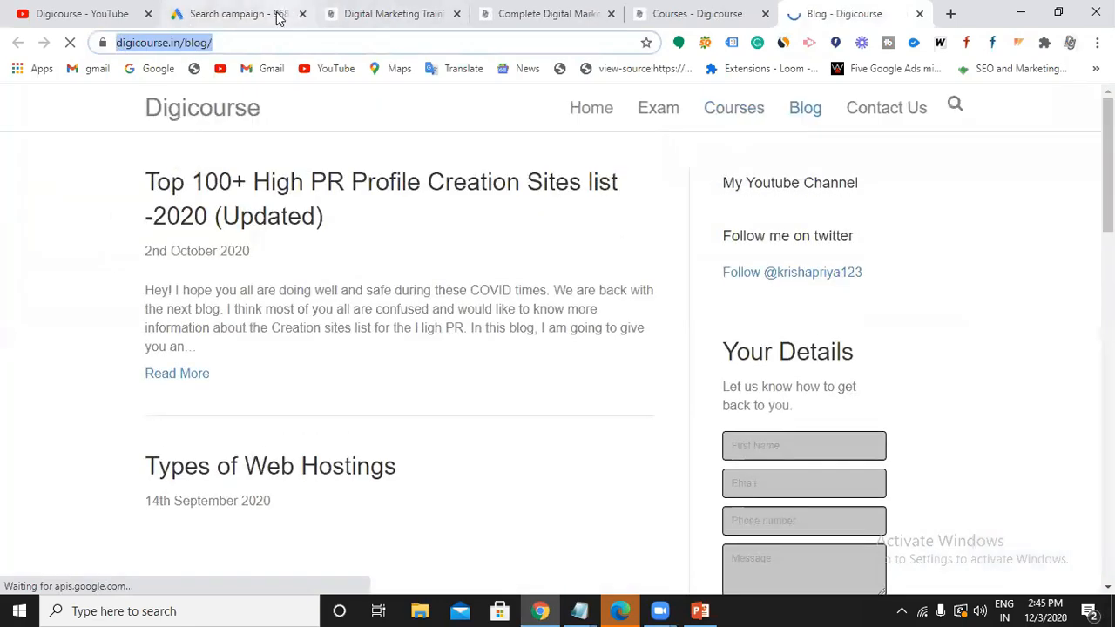
{"action": "left_click", "coordinate": [276, 13]}
{"action": "key", "text": "ctrl+v"}
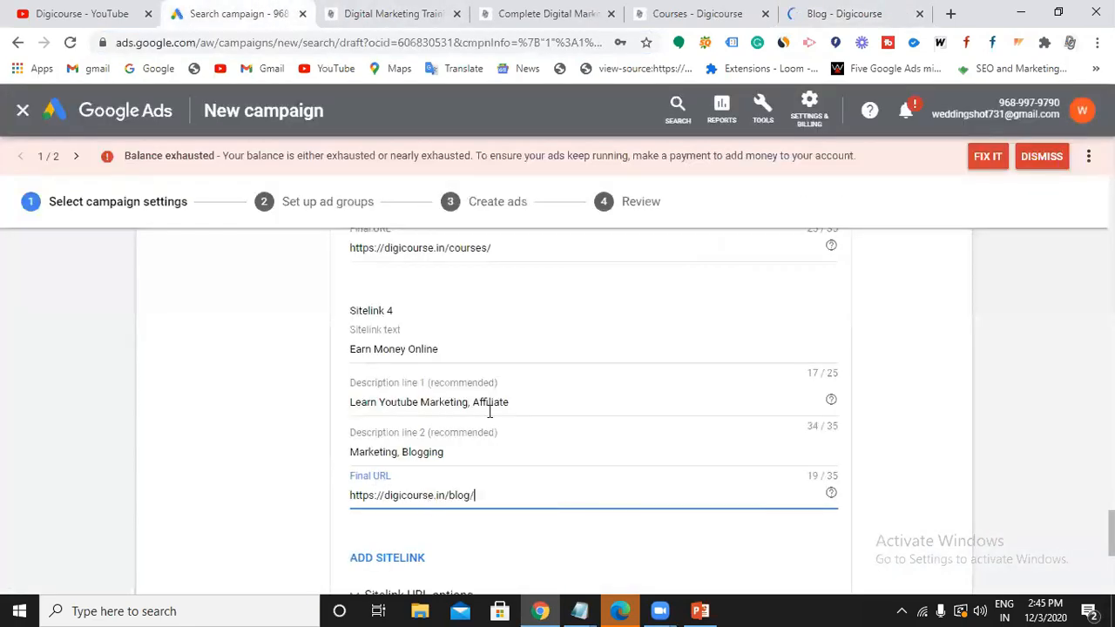
{"action": "scroll", "coordinate": [456, 377], "scroll_direction": "down", "scroll_amount": 1}
{"action": "scroll", "coordinate": [469, 449], "scroll_direction": "up", "scroll_amount": 2}
{"action": "scroll", "coordinate": [469, 448], "scroll_direction": "up", "scroll_amount": 8}
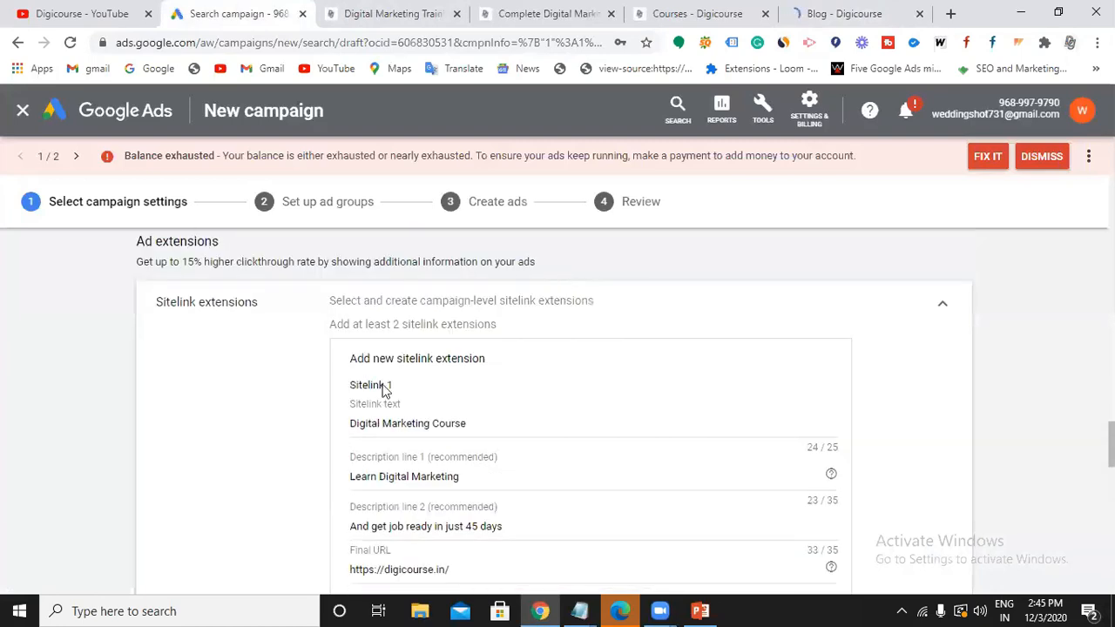
{"action": "scroll", "coordinate": [427, 386], "scroll_direction": "down", "scroll_amount": 8}
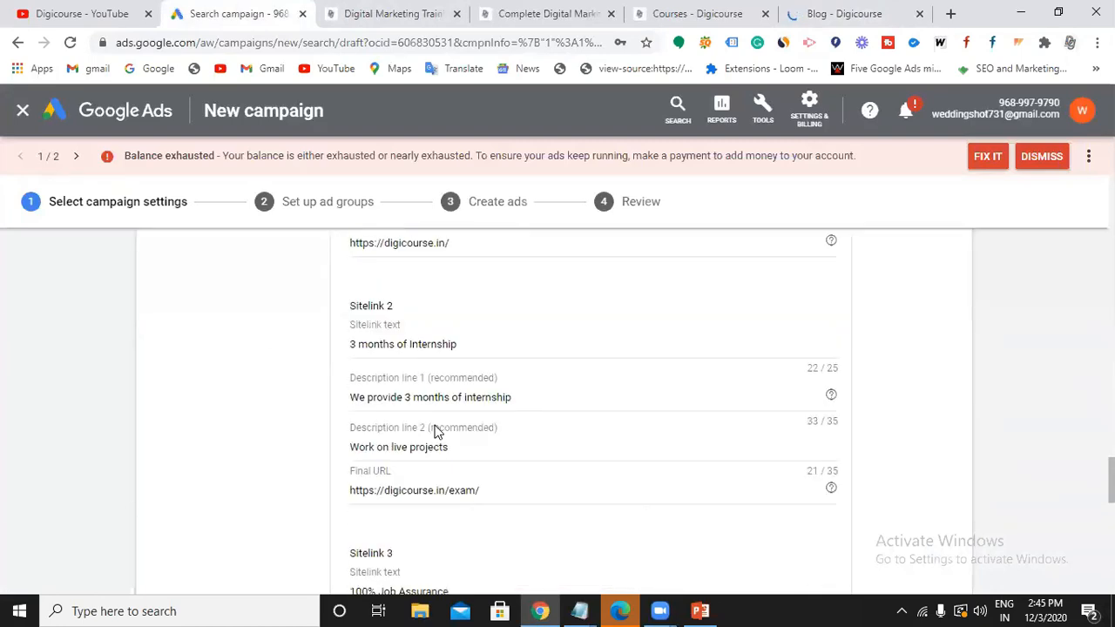
Search Google for 'big data training' to view competitor ads, then return to the campaign draft.
{"action": "left_click", "coordinate": [950, 15]}
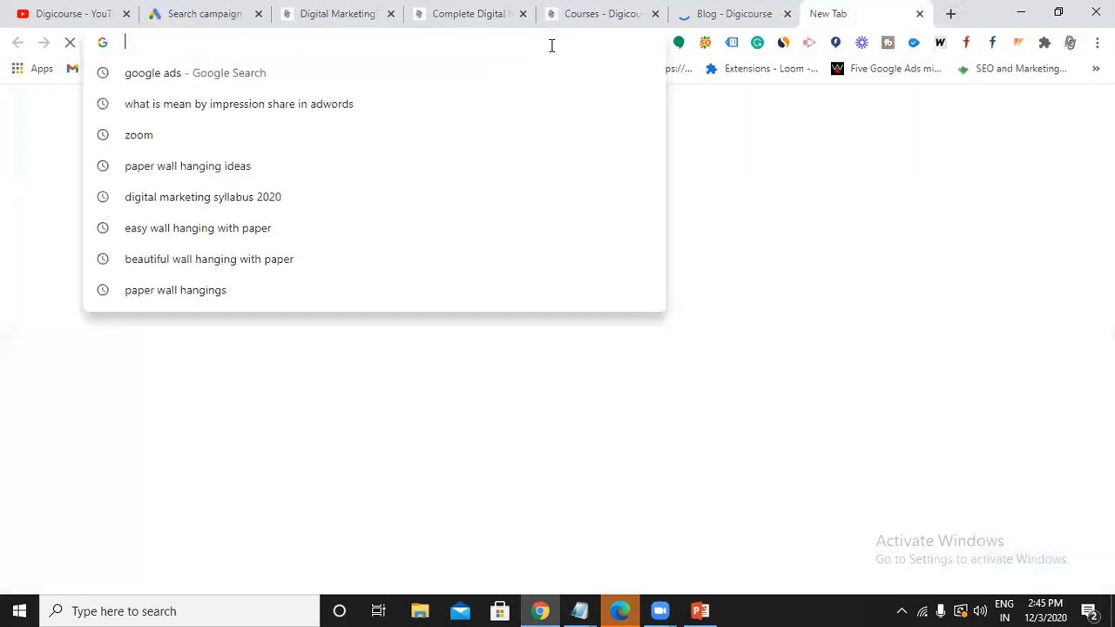
{"action": "type", "text": "b"}
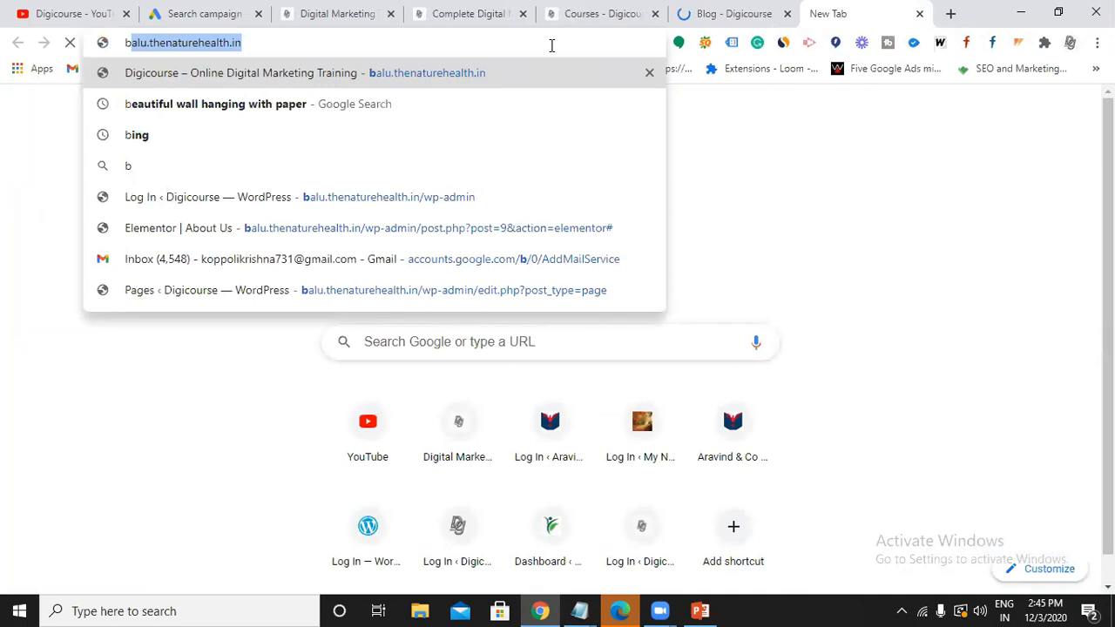
{"action": "type", "text": "id"}
{"action": "key", "text": "BackSpace"}
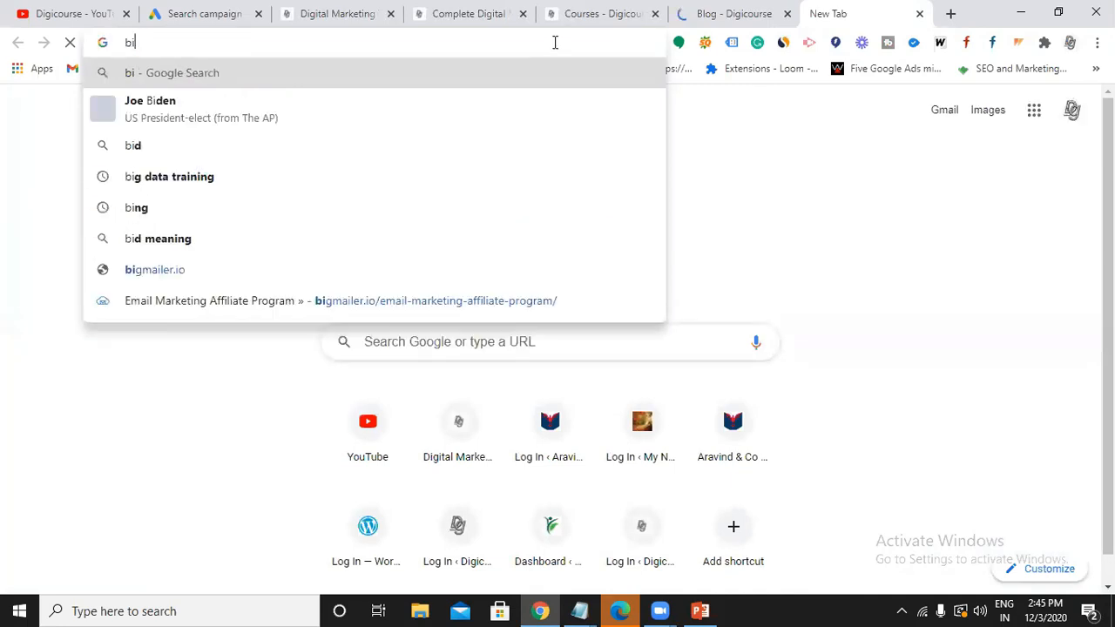
{"action": "type", "text": "g"}
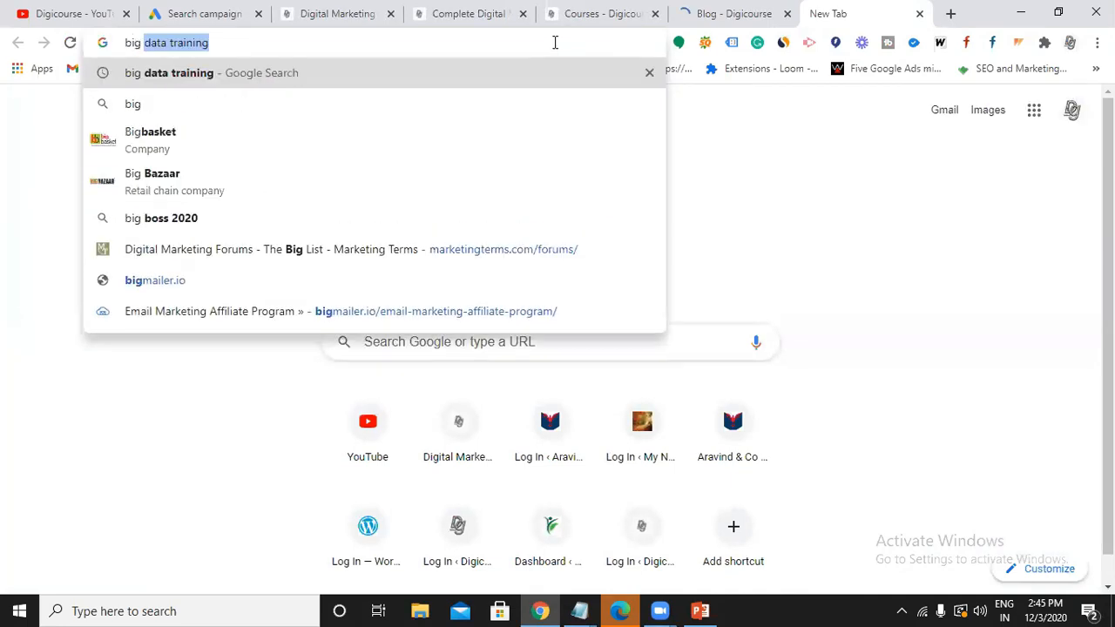
{"action": "key", "text": "Return"}
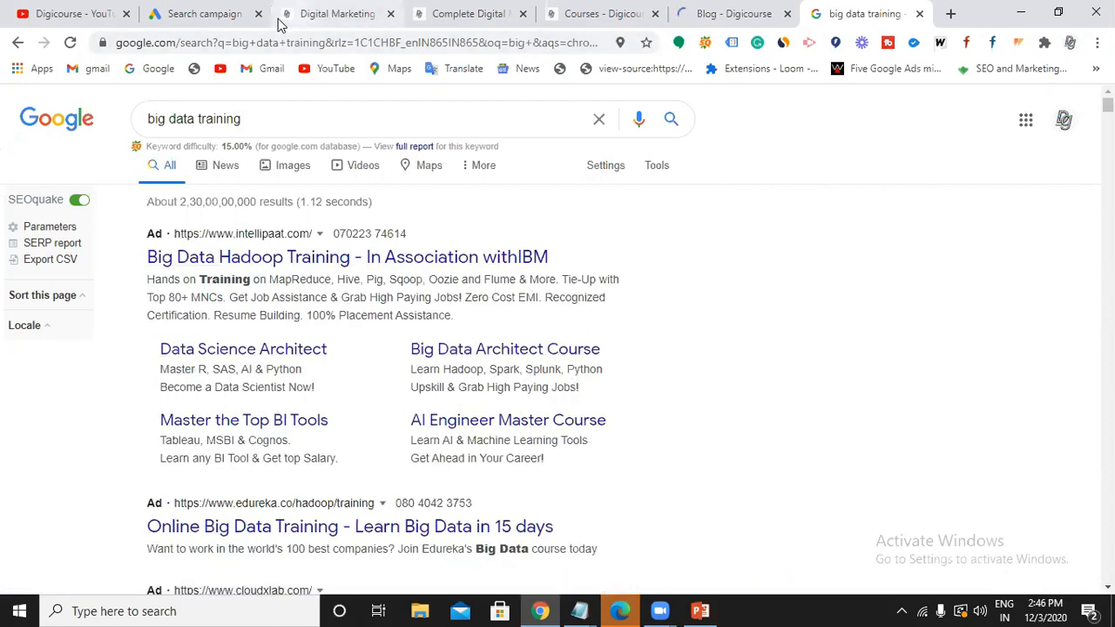
{"action": "left_click", "coordinate": [222, 24]}
{"action": "scroll", "coordinate": [460, 423], "scroll_direction": "down", "scroll_amount": 3}
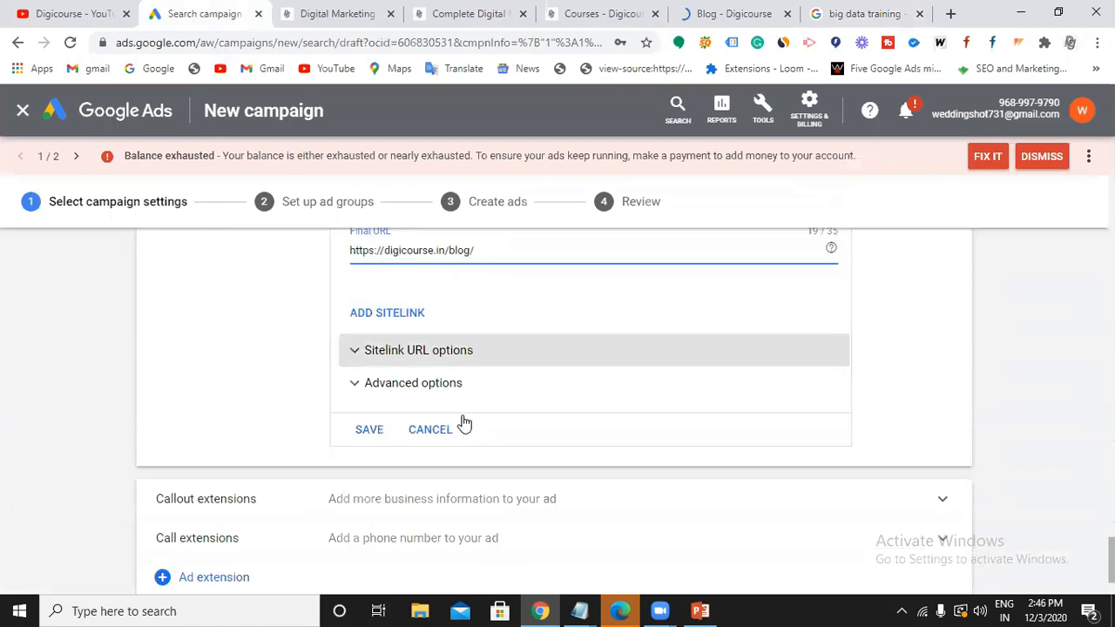
Save Sitelink 4 so all four sitelinks are selected, briefly rechecking the search results.
{"action": "scroll", "coordinate": [418, 283], "scroll_direction": "up", "scroll_amount": 2}
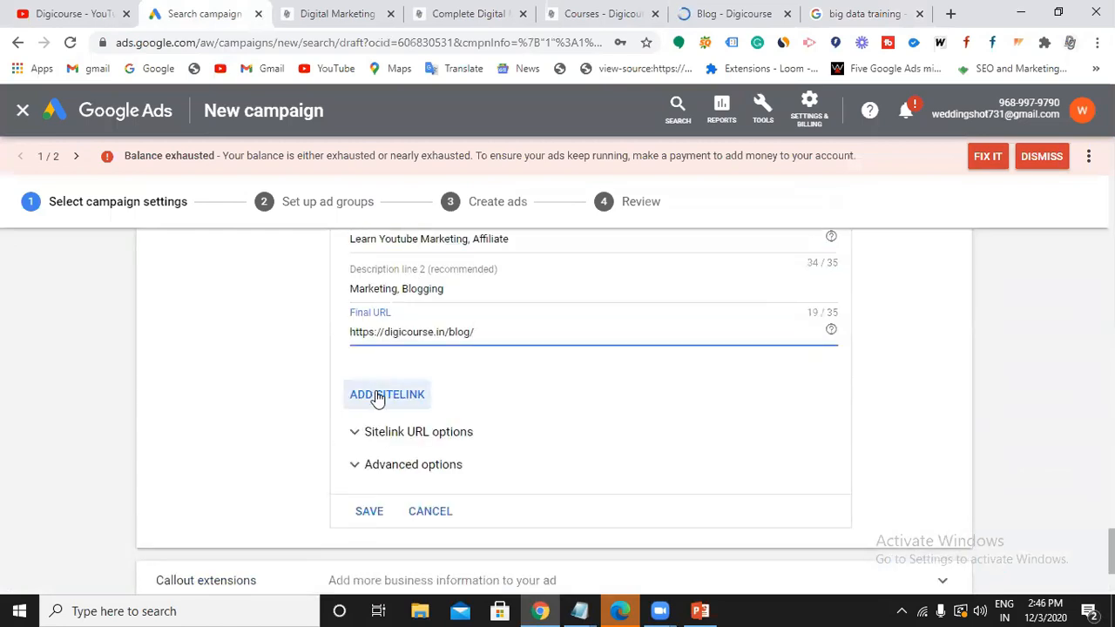
{"action": "left_click", "coordinate": [367, 513]}
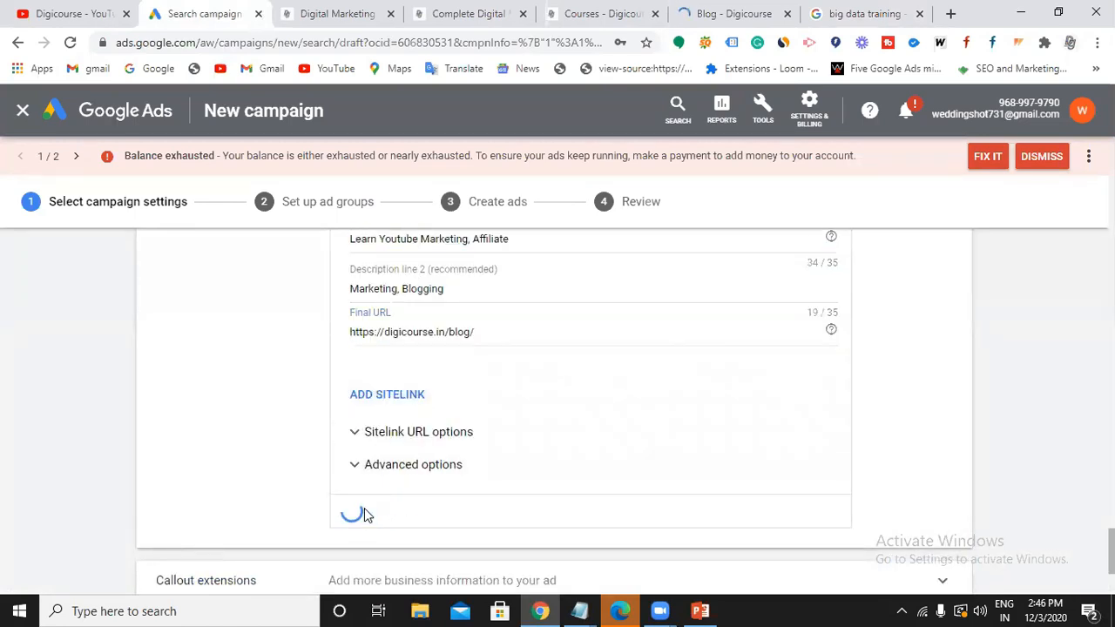
{"action": "scroll", "coordinate": [398, 451], "scroll_direction": "down", "scroll_amount": 3}
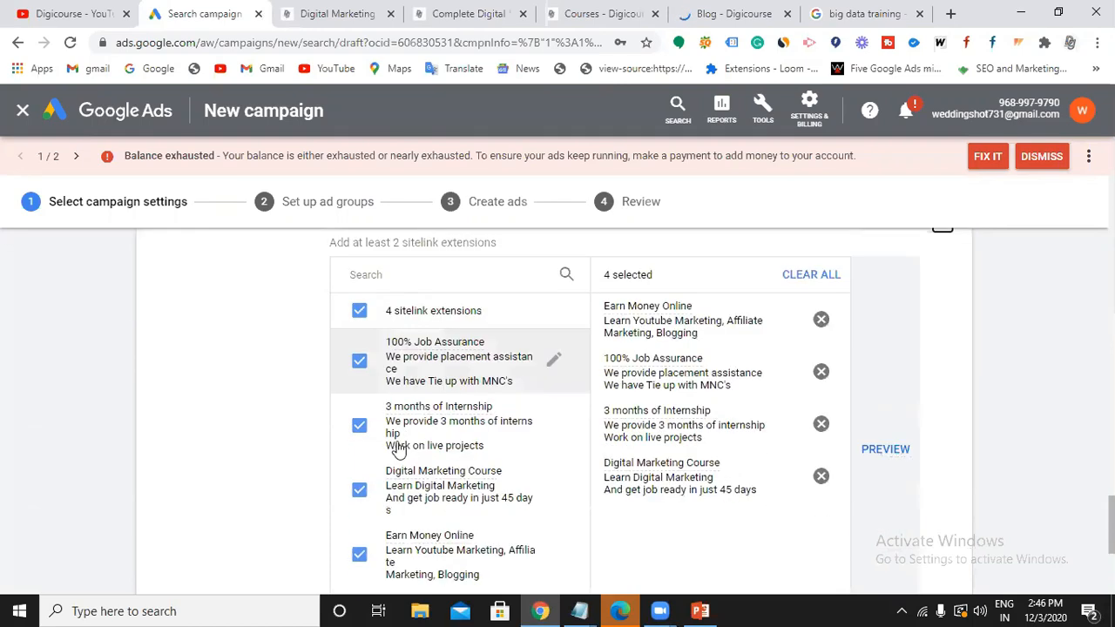
{"action": "scroll", "coordinate": [406, 418], "scroll_direction": "down", "scroll_amount": 3}
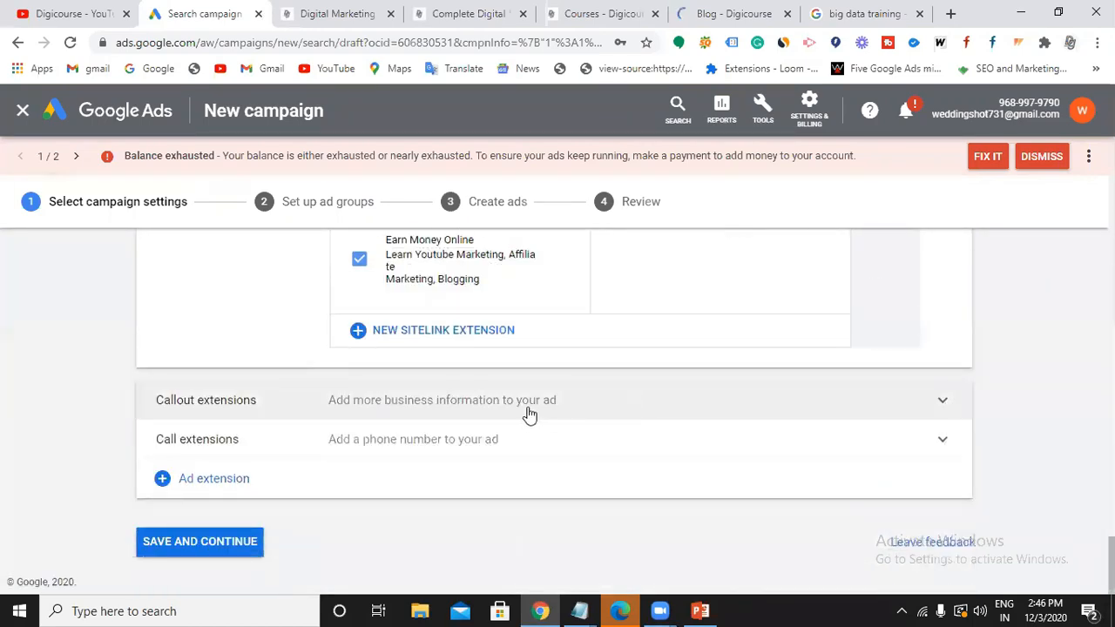
{"action": "left_click", "coordinate": [832, 17]}
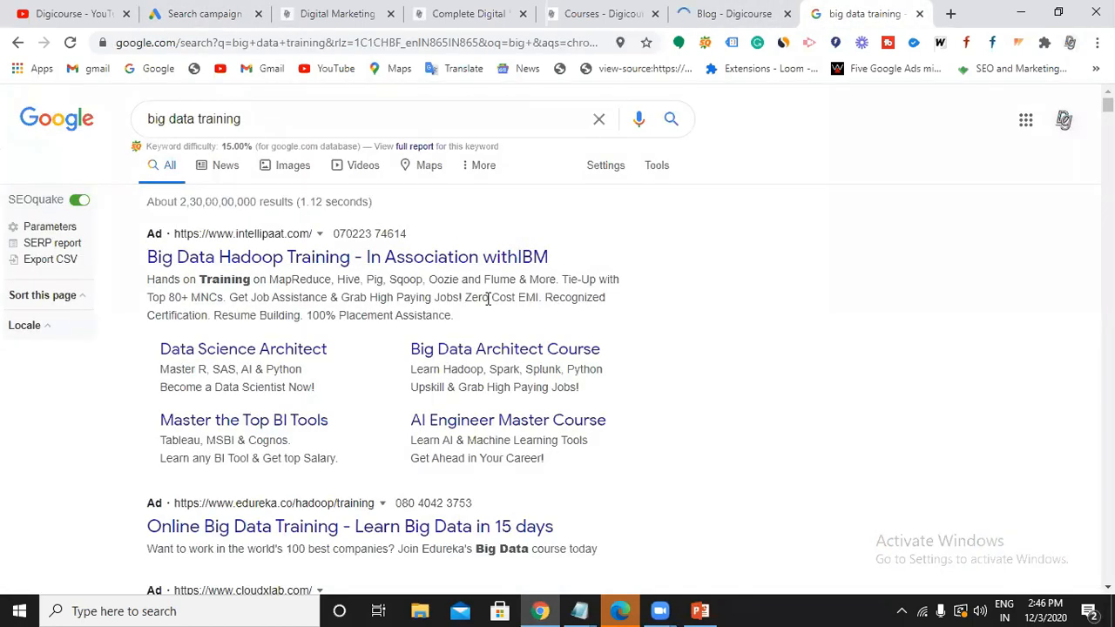
{"action": "left_click", "coordinate": [213, 21]}
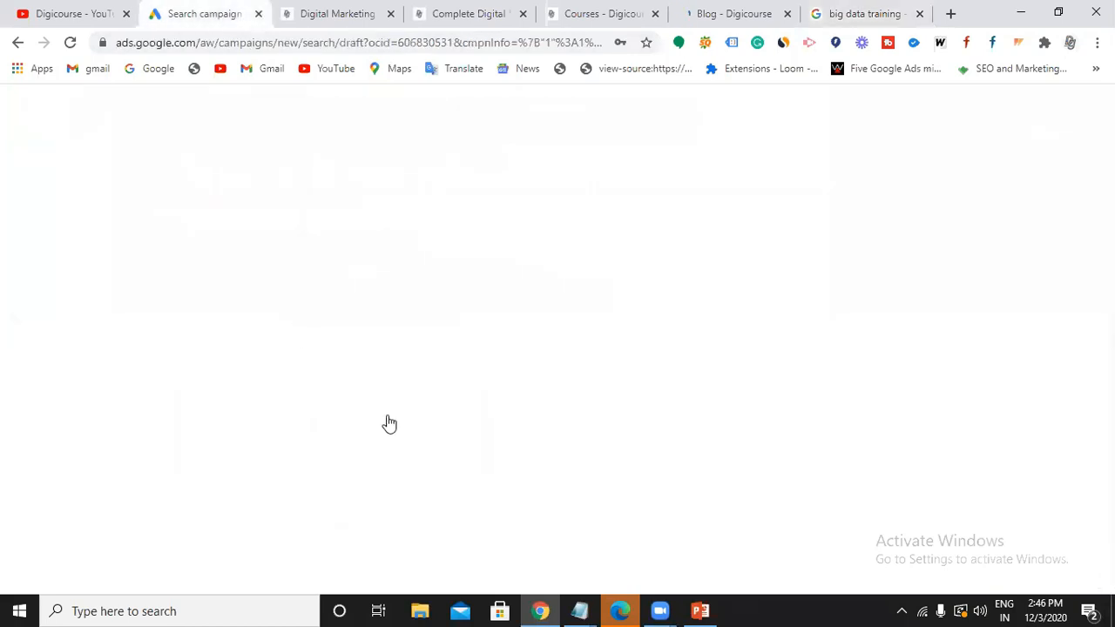
Start a new callout extension with texts '100% Placement' and '24/7 support'.
{"action": "left_click", "coordinate": [430, 420]}
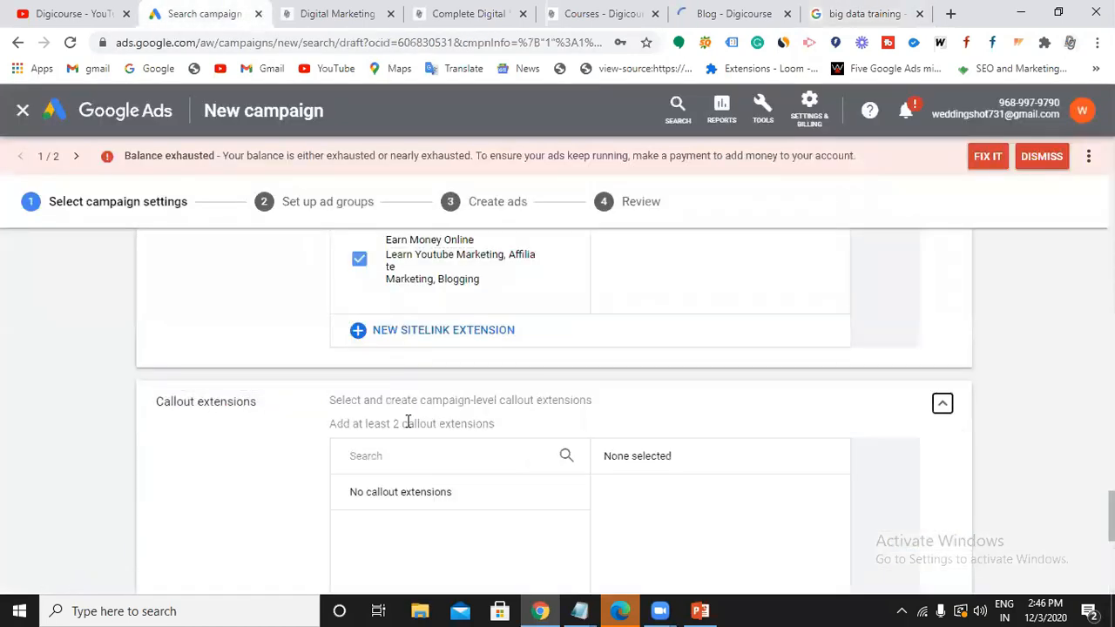
{"action": "scroll", "coordinate": [402, 479], "scroll_direction": "down", "scroll_amount": 5}
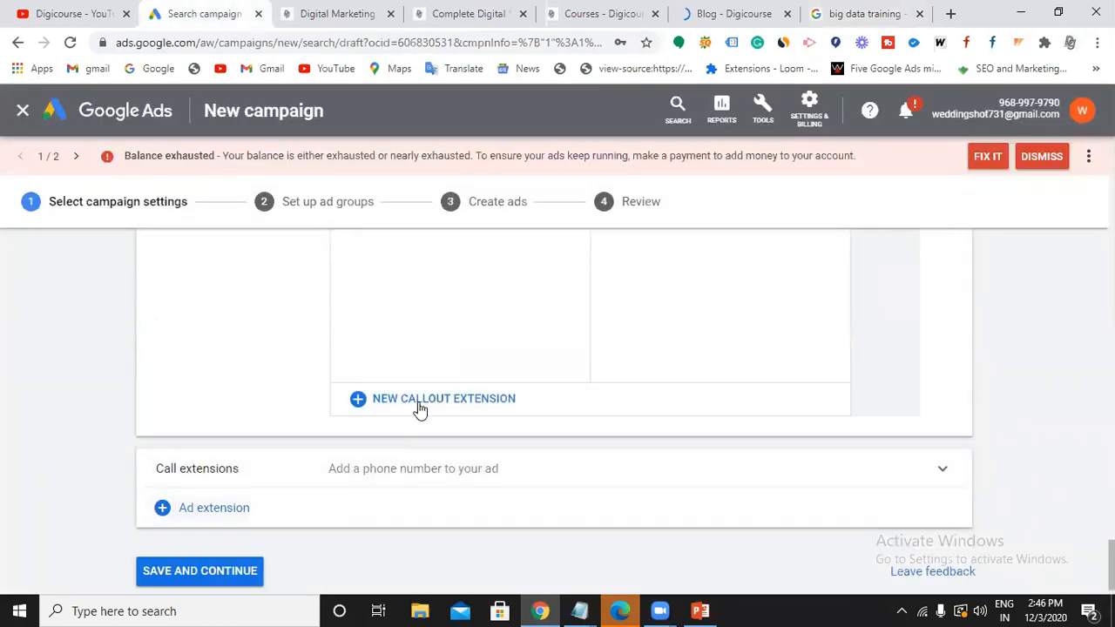
{"action": "left_click", "coordinate": [419, 401]}
{"action": "left_click", "coordinate": [404, 483]}
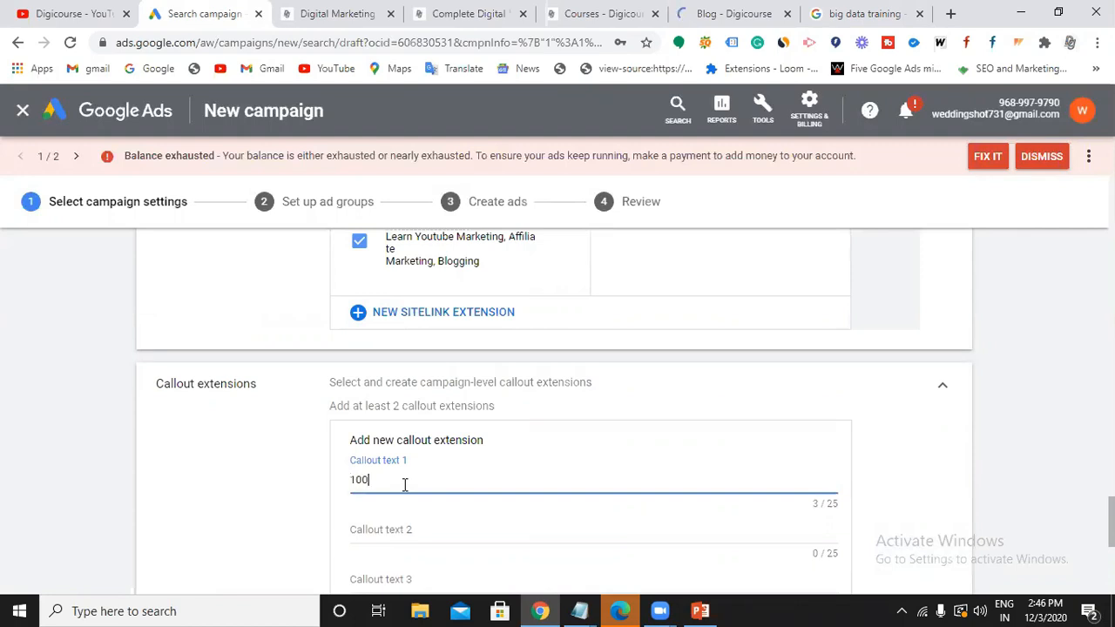
{"action": "type", "text": "100% Placement"}
{"action": "scroll", "coordinate": [409, 475], "scroll_direction": "down", "scroll_amount": 1}
{"action": "left_click", "coordinate": [414, 450]}
{"action": "type", "text": "24/7 support"}
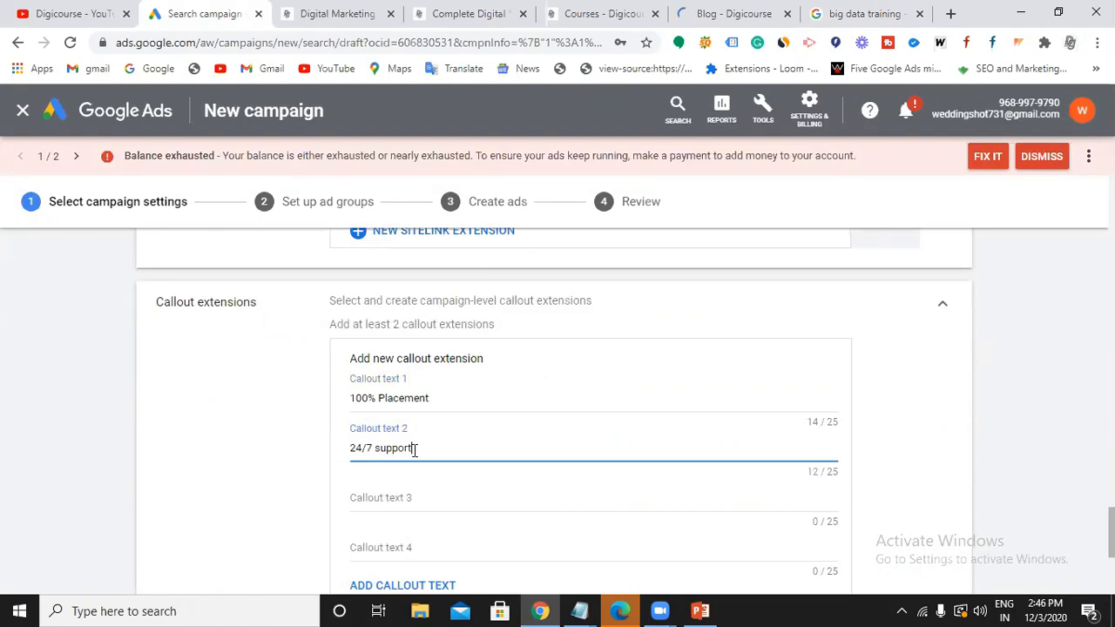
Add callouts 'E-learning access' and 'Live Demo' and save all four.
{"action": "left_click", "coordinate": [404, 498]}
{"action": "type", "text": "E-learning"}
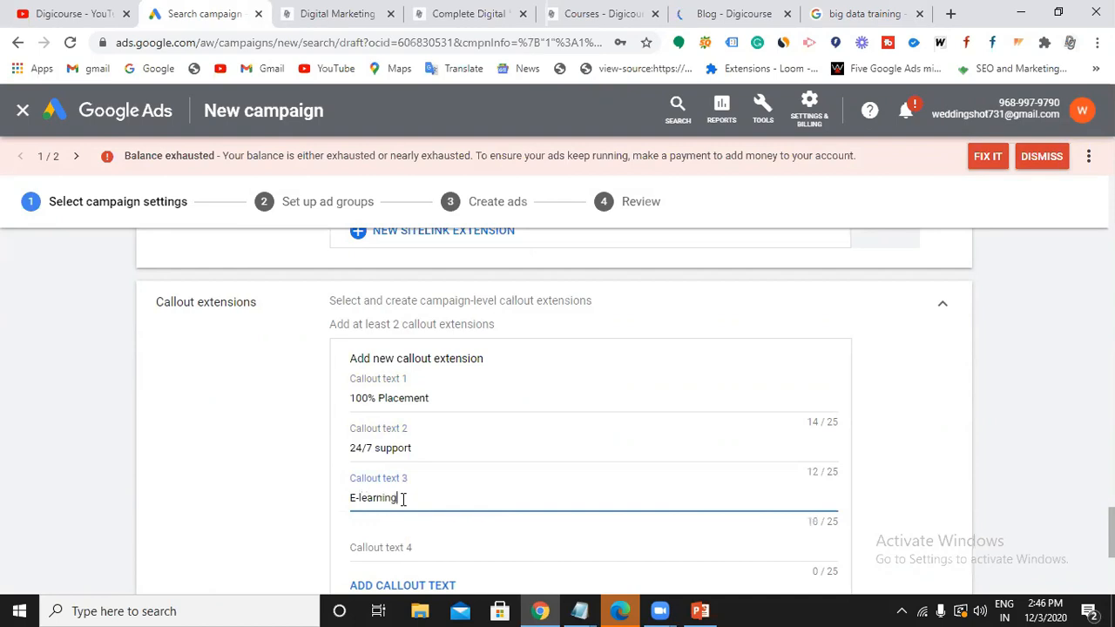
{"action": "type", "text": " access"}
{"action": "scroll", "coordinate": [401, 500], "scroll_direction": "down", "scroll_amount": 1}
{"action": "left_click", "coordinate": [403, 460]}
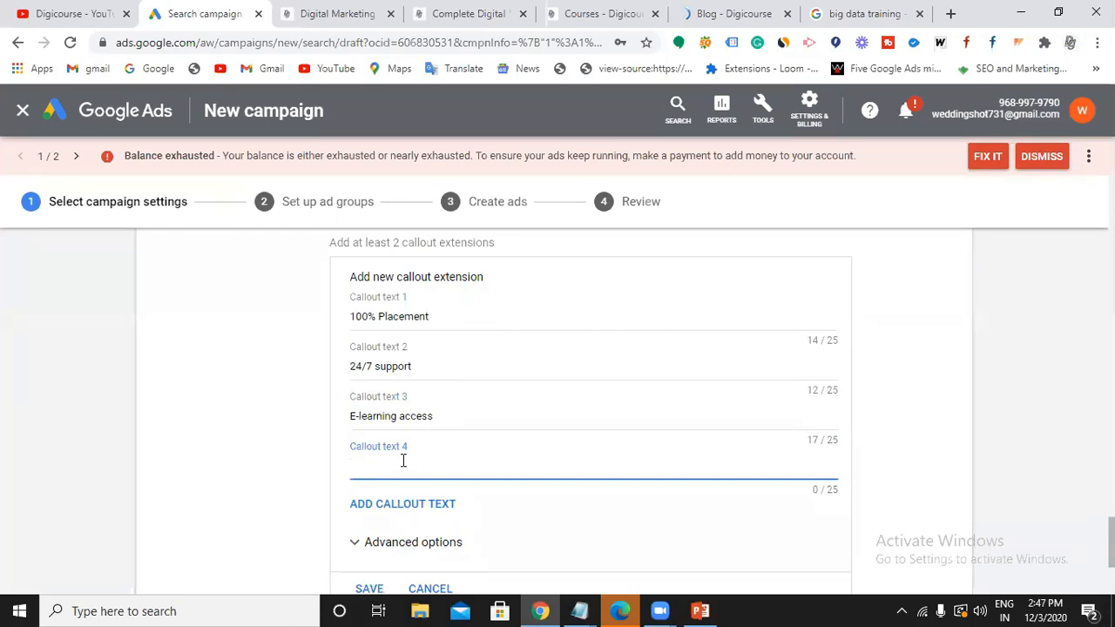
{"action": "type", "text": "Live Demo"}
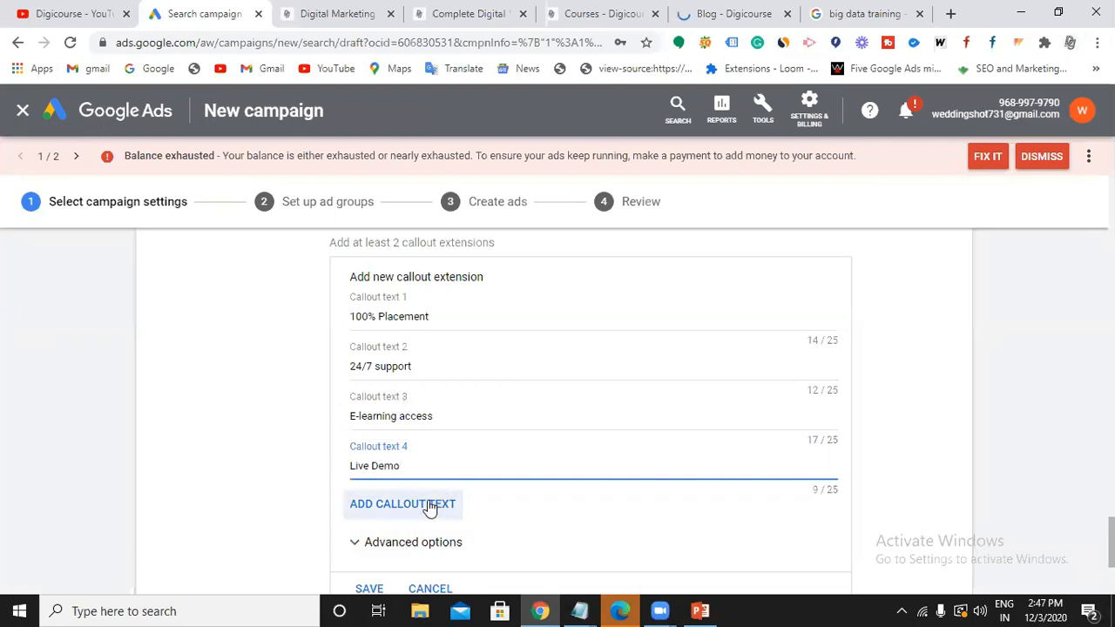
{"action": "scroll", "coordinate": [435, 500], "scroll_direction": "down", "scroll_amount": 1}
{"action": "left_click", "coordinate": [378, 513]}
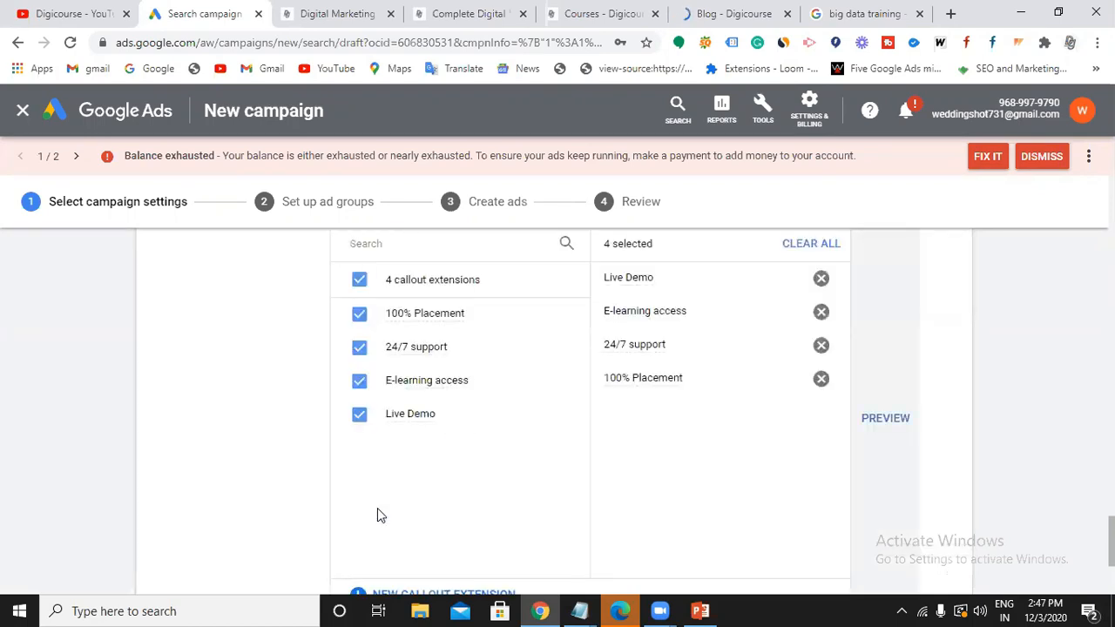
{"action": "scroll", "coordinate": [377, 509], "scroll_direction": "down", "scroll_amount": 2}
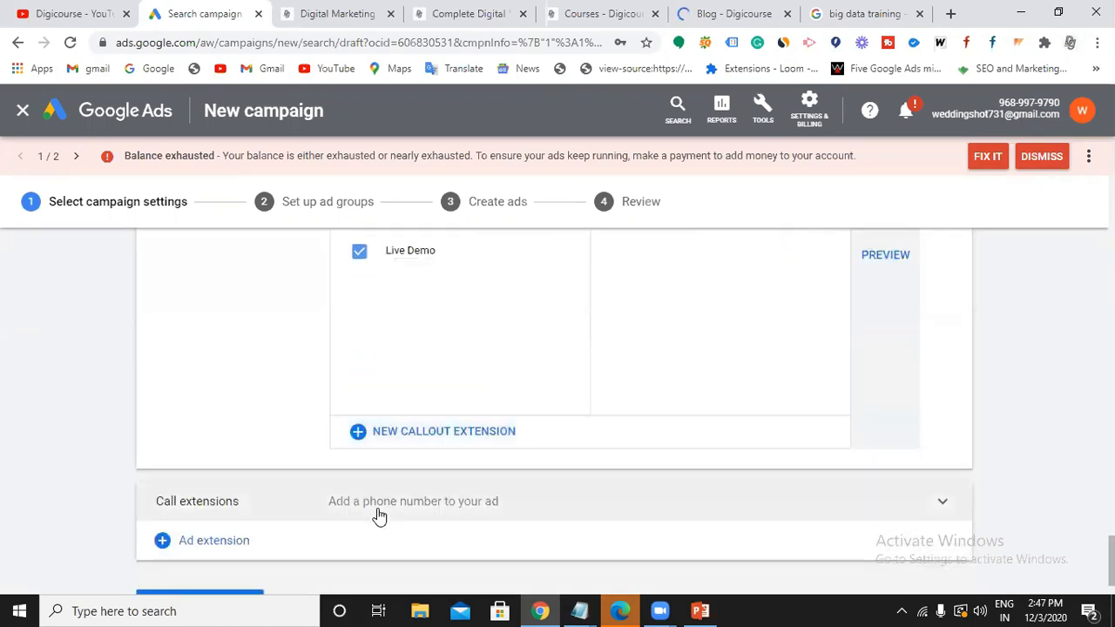
Start a new call extension with India as the phone number's country.
{"action": "left_click", "coordinate": [459, 501]}
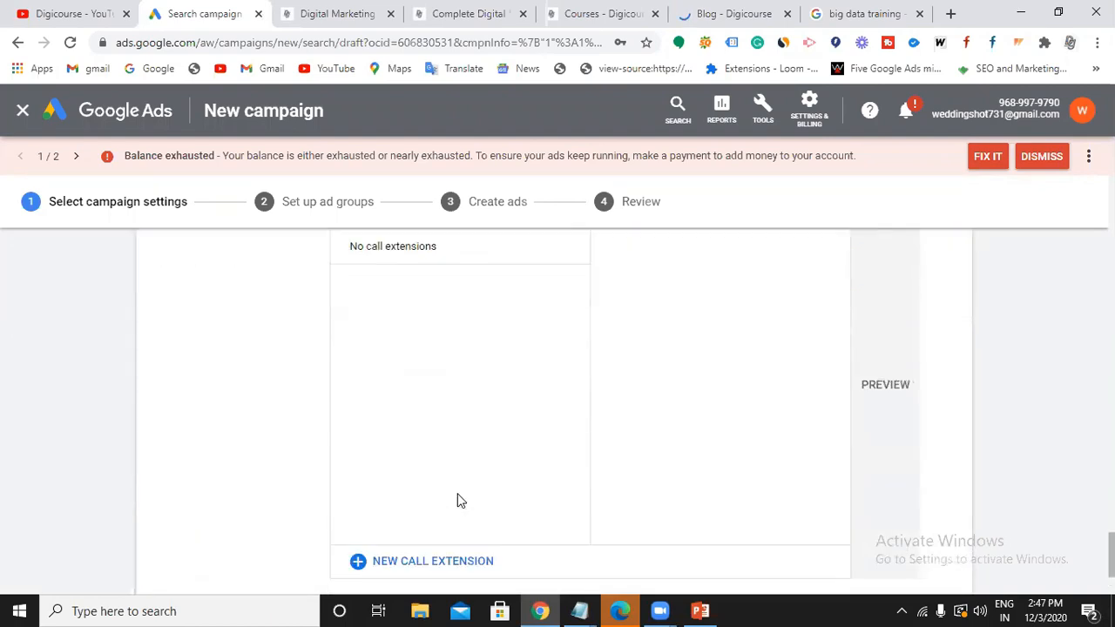
{"action": "left_click", "coordinate": [427, 488]}
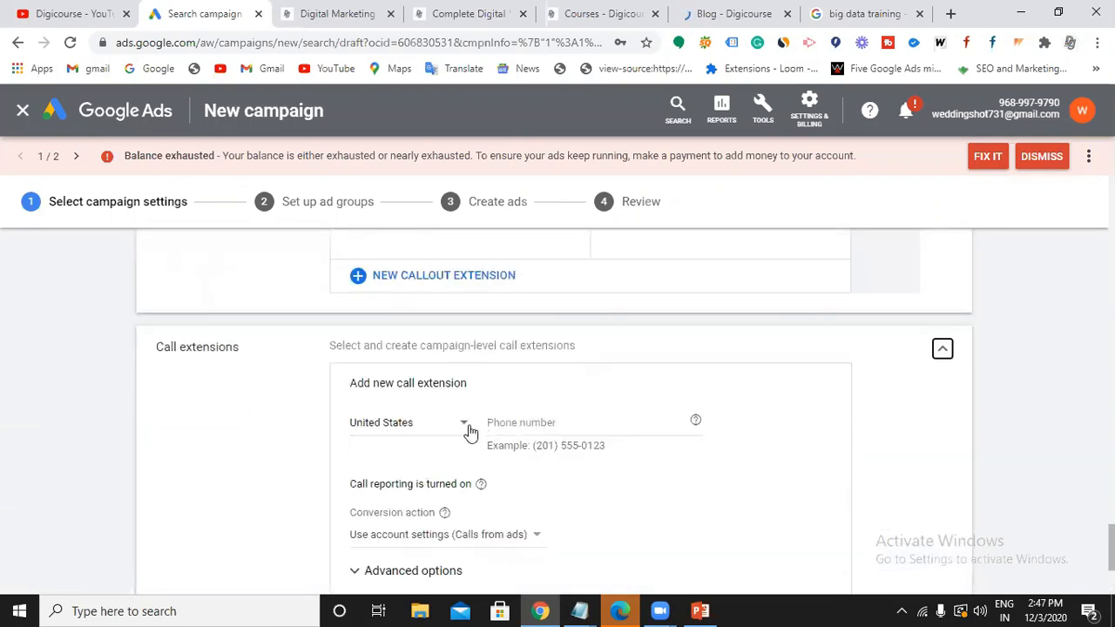
{"action": "left_click", "coordinate": [463, 425]}
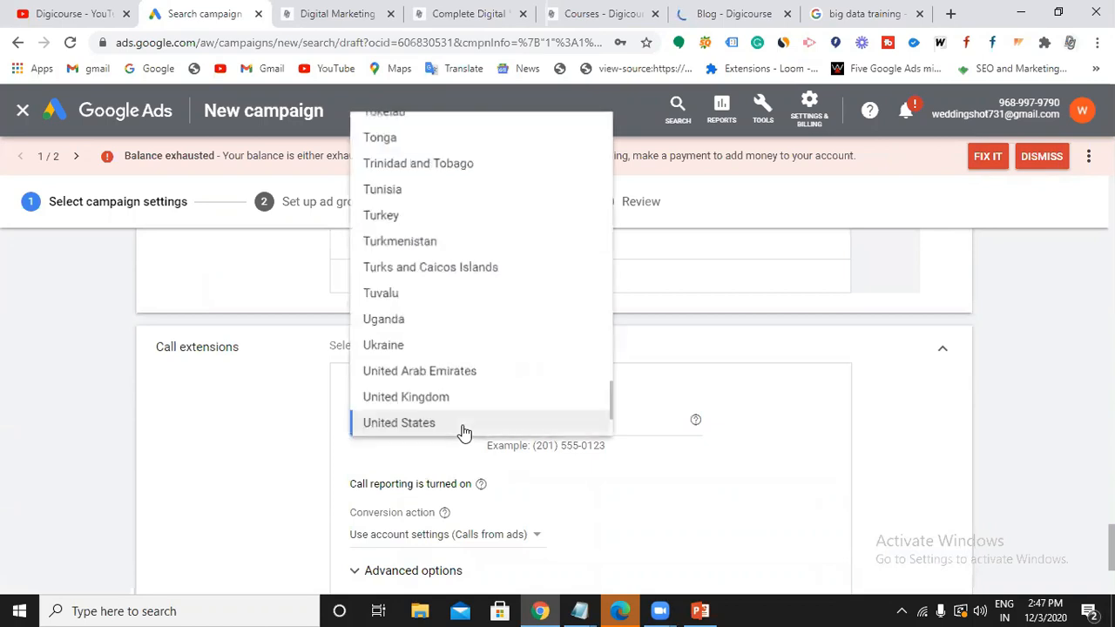
{"action": "scroll", "coordinate": [464, 376], "scroll_direction": "up", "scroll_amount": 10}
{"action": "scroll", "coordinate": [464, 377], "scroll_direction": "up", "scroll_amount": 14}
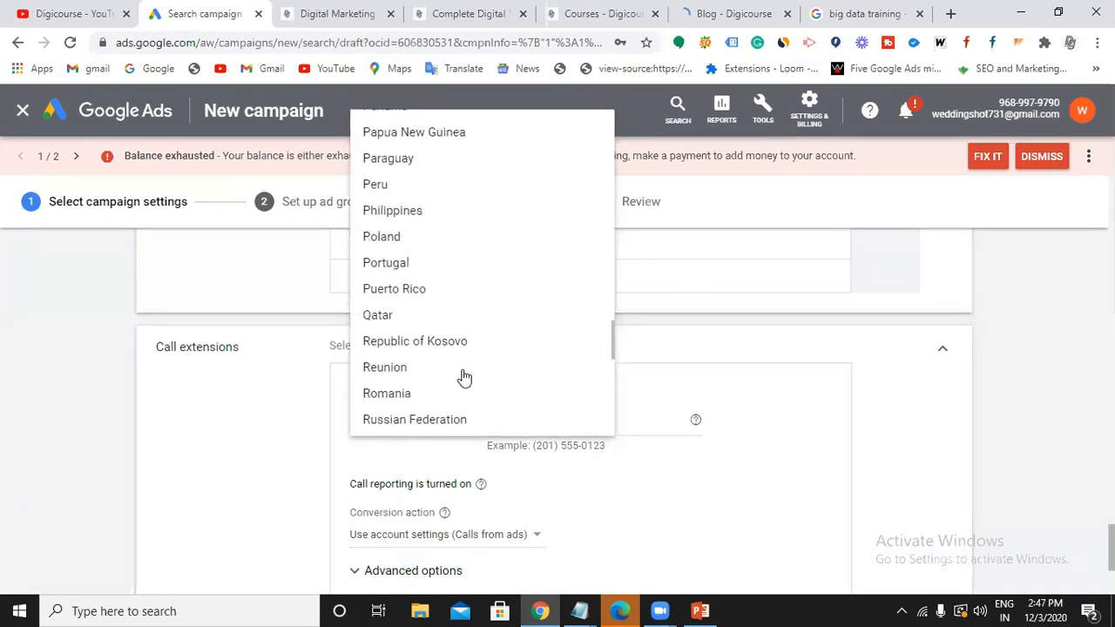
{"action": "scroll", "coordinate": [464, 376], "scroll_direction": "up", "scroll_amount": 10}
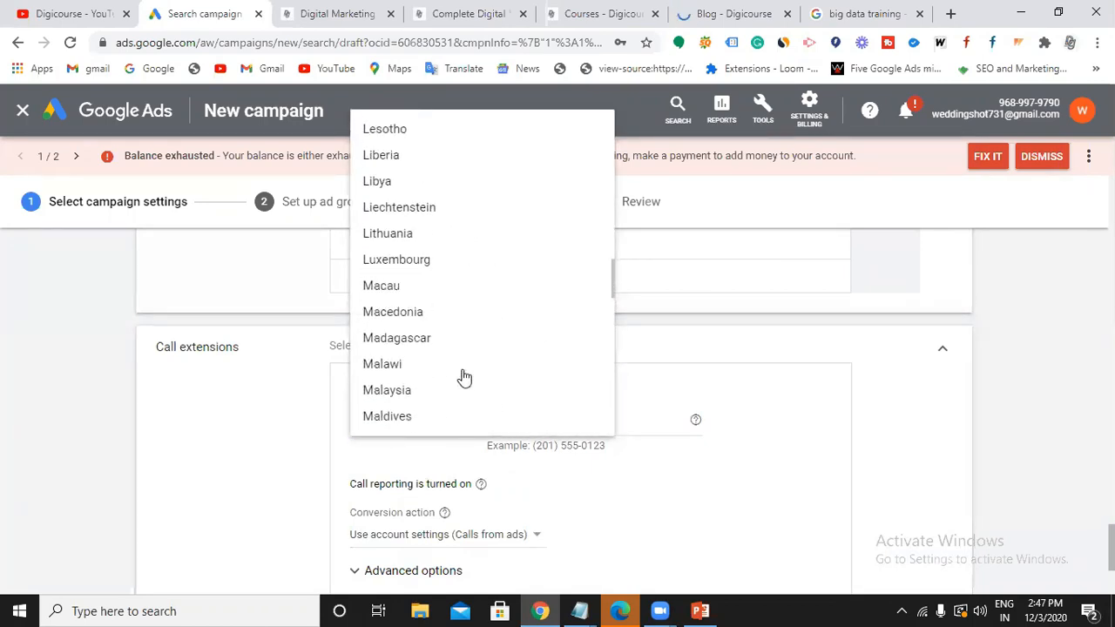
{"action": "left_click", "coordinate": [386, 122]}
Enter the business phone number and save the call extension.
{"action": "left_click", "coordinate": [538, 424]}
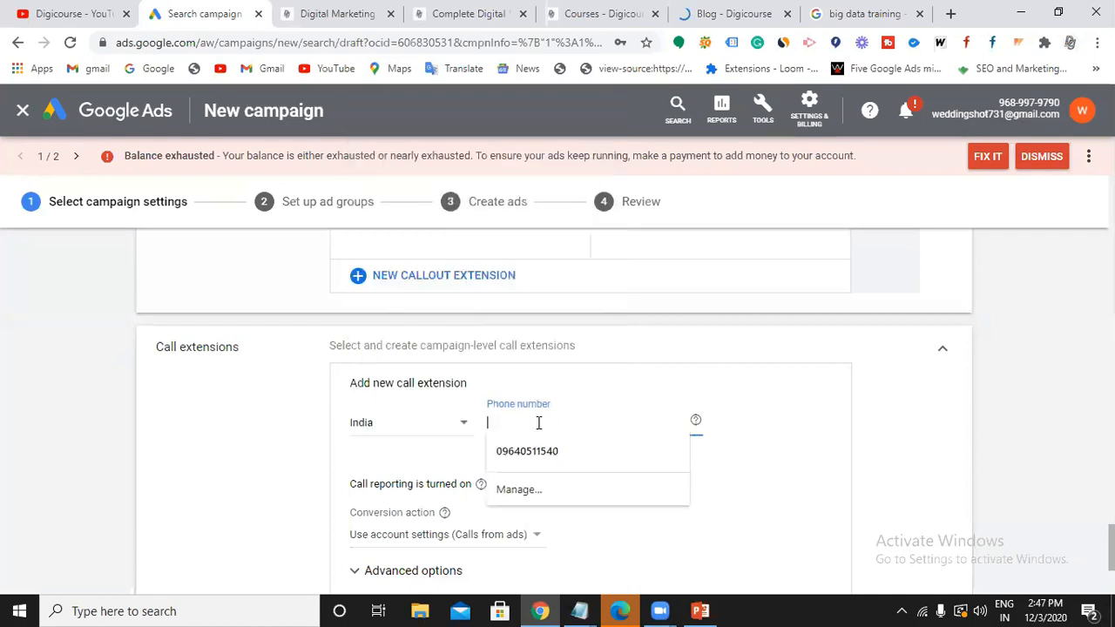
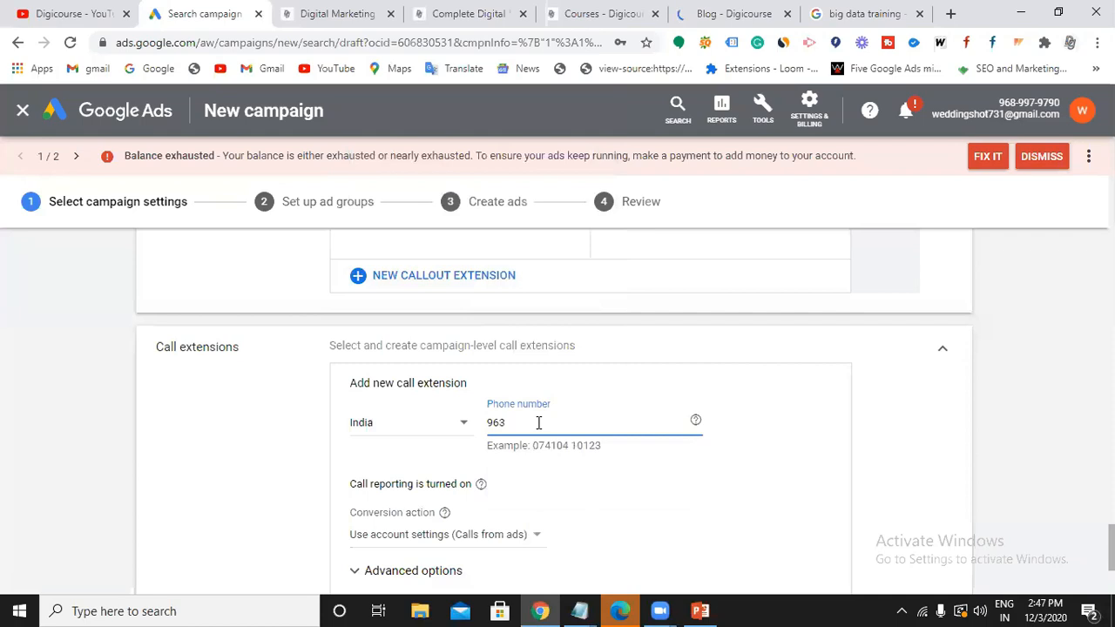
{"action": "scroll", "coordinate": [528, 440], "scroll_direction": "down", "scroll_amount": 2}
{"action": "left_click", "coordinate": [381, 455]}
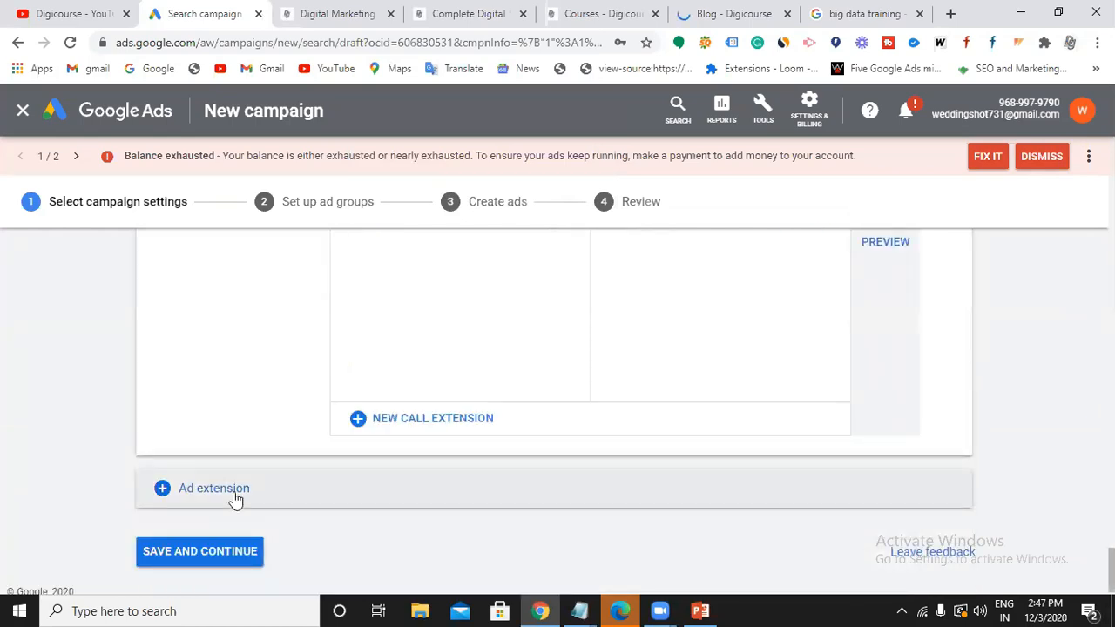
Save the campaign settings and continue to ad group setup.
{"action": "scroll", "coordinate": [465, 468], "scroll_direction": "up", "scroll_amount": 3}
{"action": "scroll", "coordinate": [465, 468], "scroll_direction": "up", "scroll_amount": 8}
{"action": "scroll", "coordinate": [474, 448], "scroll_direction": "down", "scroll_amount": 10}
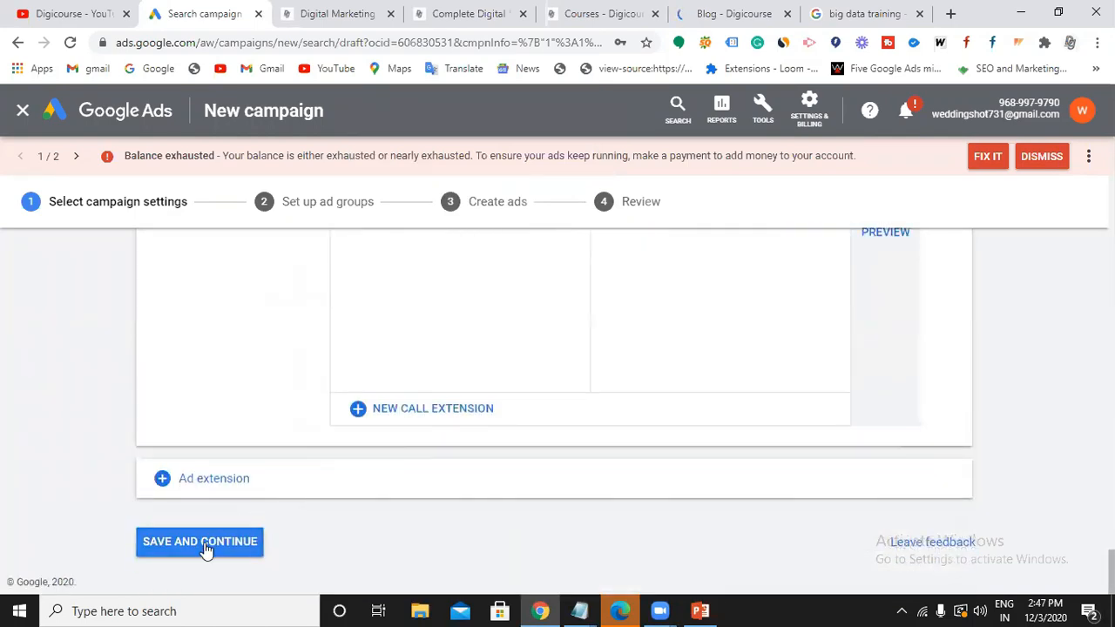
{"action": "left_click", "coordinate": [205, 544]}
{"action": "left_click", "coordinate": [203, 543]}
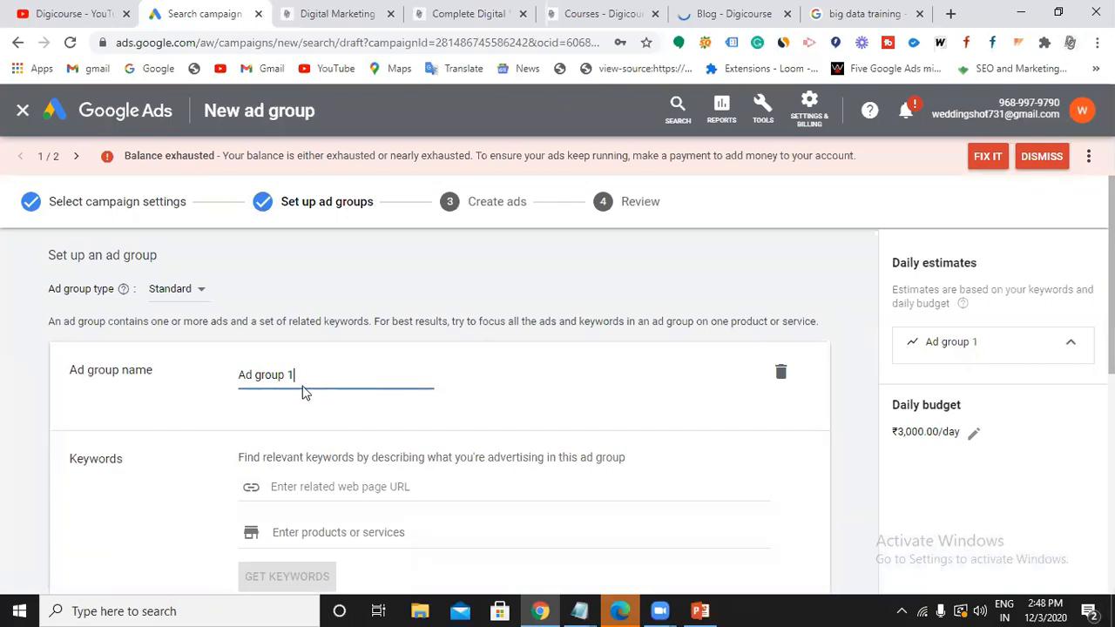
Rename the ad group from 'Ad group 1' to 'Digital Marketing'.
{"action": "key", "text": "BackSpace"}
{"action": "key", "text": "BackSpace"}
{"action": "key", "text": "BackSpace"}
{"action": "key", "text": "BackSpace"}
{"action": "key", "text": "BackSpace"}
{"action": "key", "text": "BackSpace"}
{"action": "key", "text": "BackSpace"}
{"action": "key", "text": "BackSpace"}
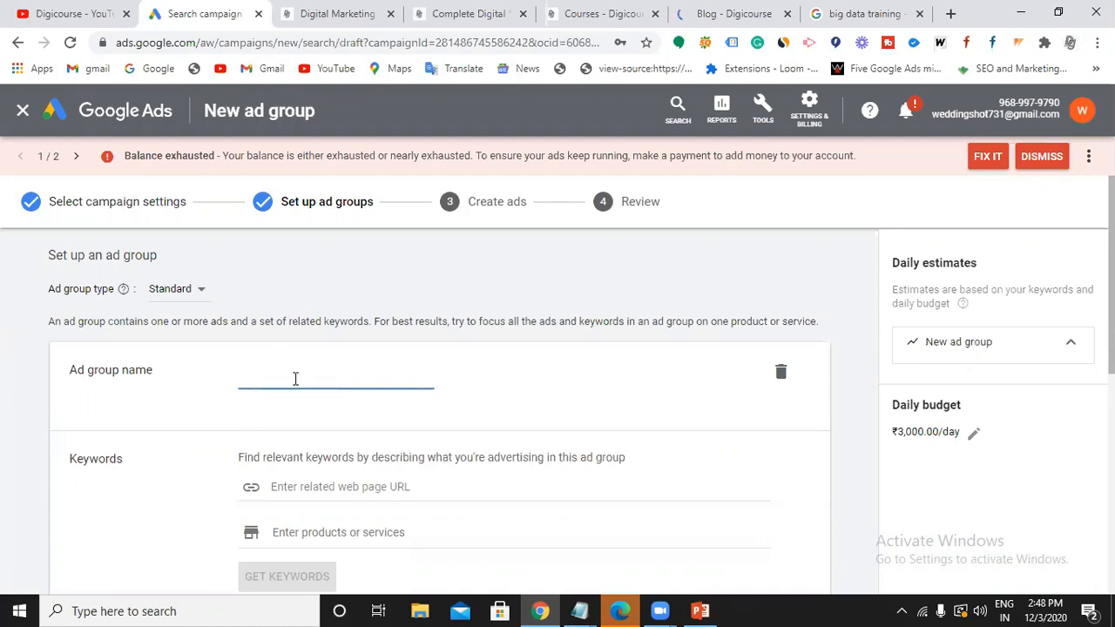
{"action": "type", "text": "Digital Marketing"}
{"action": "scroll", "coordinate": [325, 366], "scroll_direction": "down", "scroll_amount": 1}
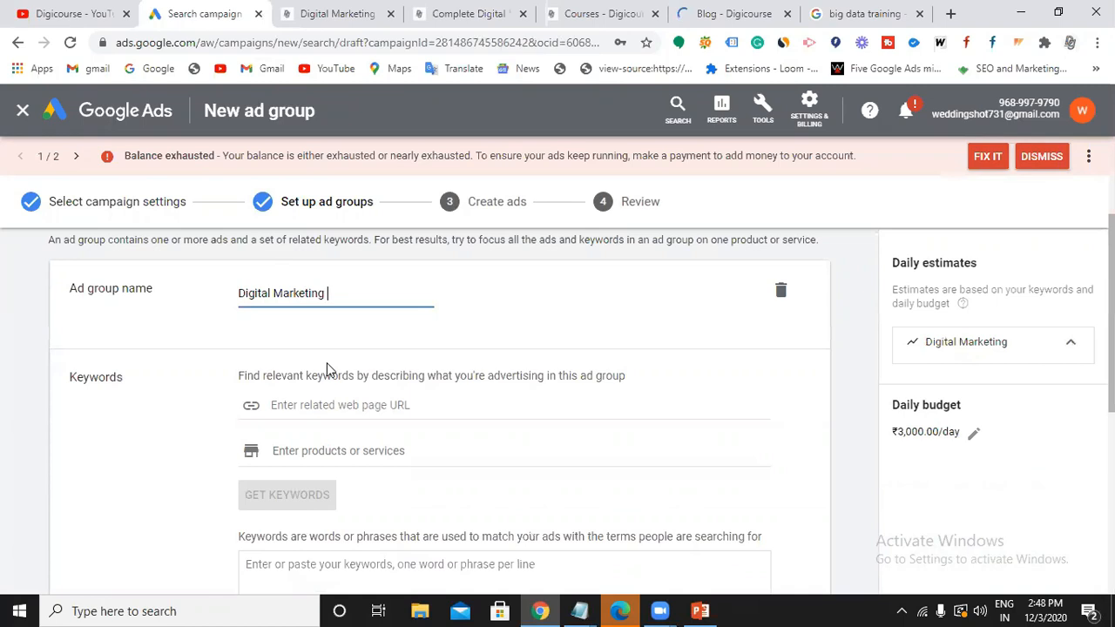
{"action": "left_click", "coordinate": [336, 407]}
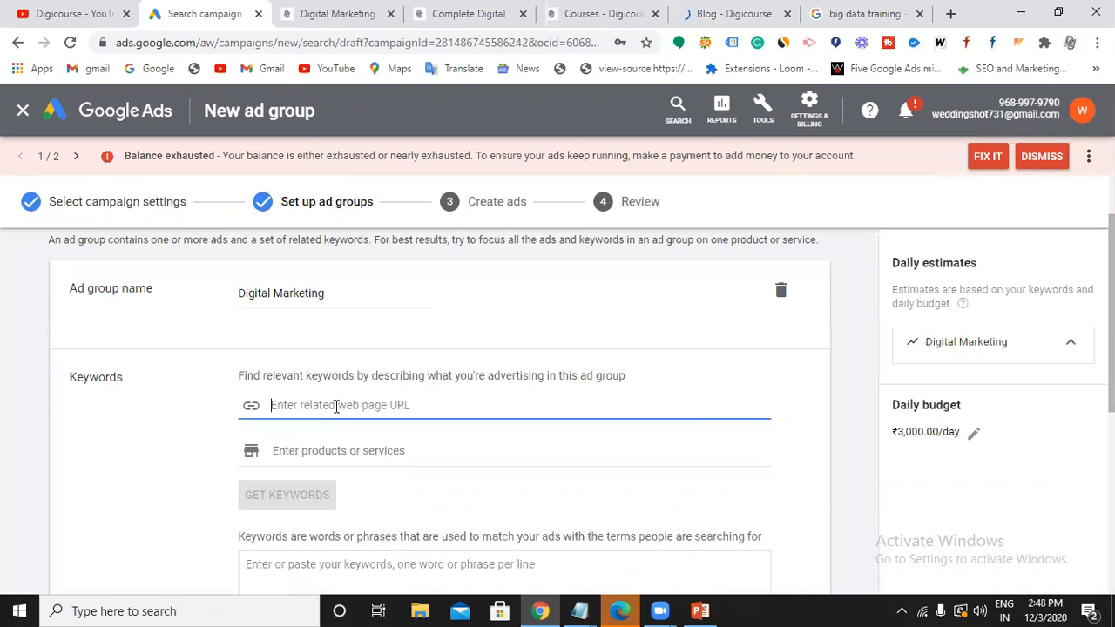
{"action": "type", "text": "https://digicourse.in/blog/"}
{"action": "left_click_drag", "start_coordinate": [373, 405], "coordinate": [424, 411]}
{"action": "key", "text": "BackSpace"}
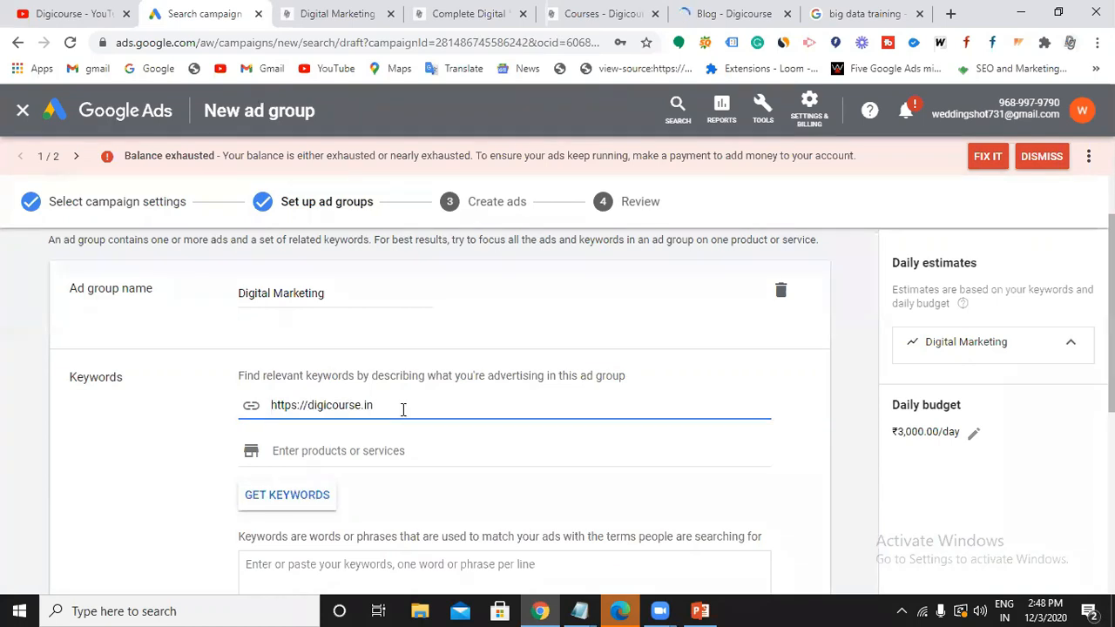
{"action": "left_click", "coordinate": [277, 502]}
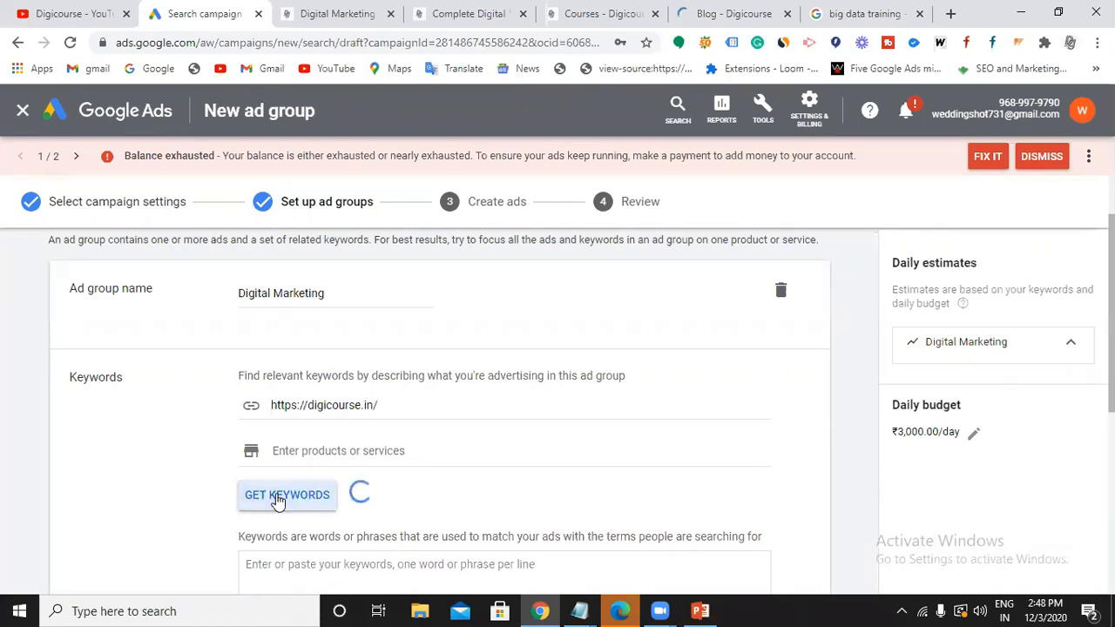
Review the suggested keywords such as 'google digital marketing course', then start clearing the URL field.
{"action": "scroll", "coordinate": [392, 475], "scroll_direction": "down", "scroll_amount": 1}
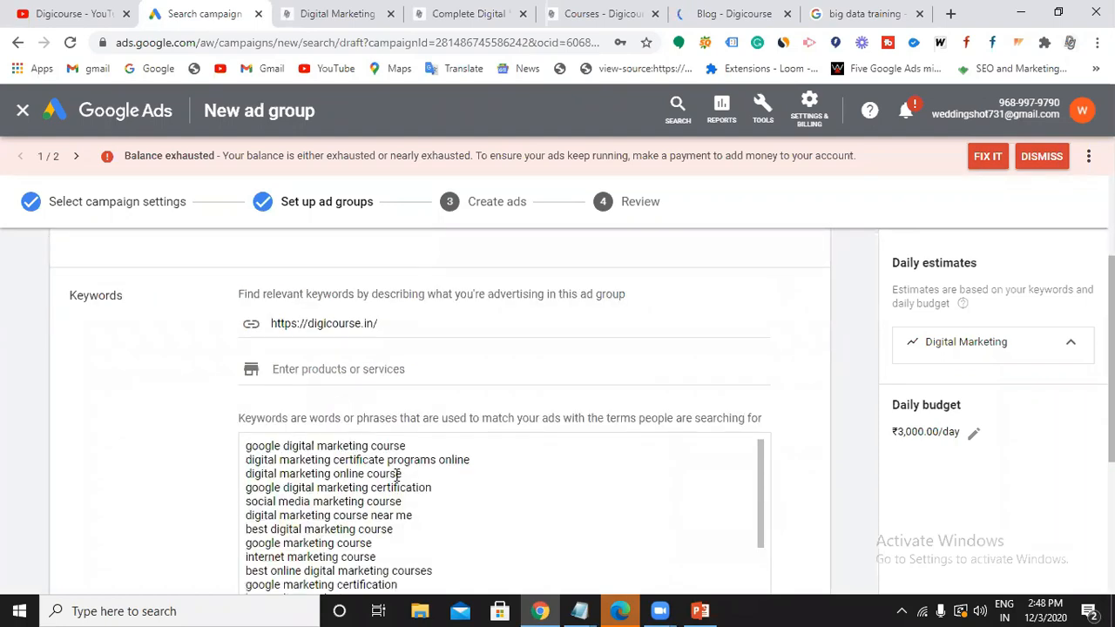
{"action": "scroll", "coordinate": [386, 493], "scroll_direction": "down", "scroll_amount": 3}
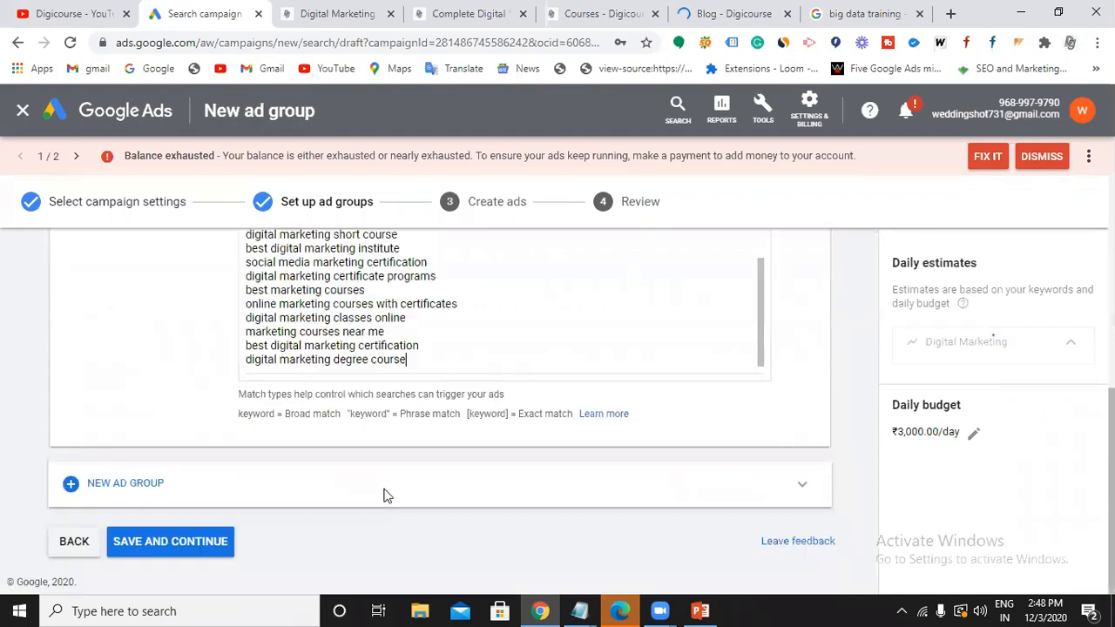
{"action": "scroll", "coordinate": [391, 406], "scroll_direction": "up", "scroll_amount": 2}
{"action": "scroll", "coordinate": [393, 423], "scroll_direction": "up", "scroll_amount": 4}
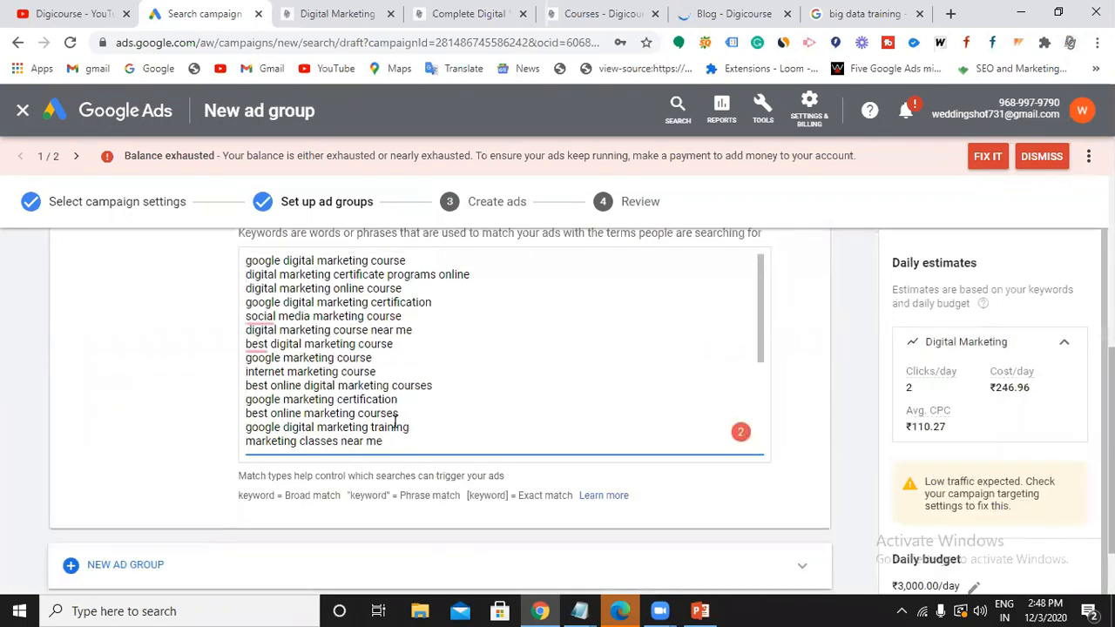
{"action": "scroll", "coordinate": [393, 440], "scroll_direction": "up", "scroll_amount": 2}
{"action": "scroll", "coordinate": [393, 440], "scroll_direction": "down", "scroll_amount": 2}
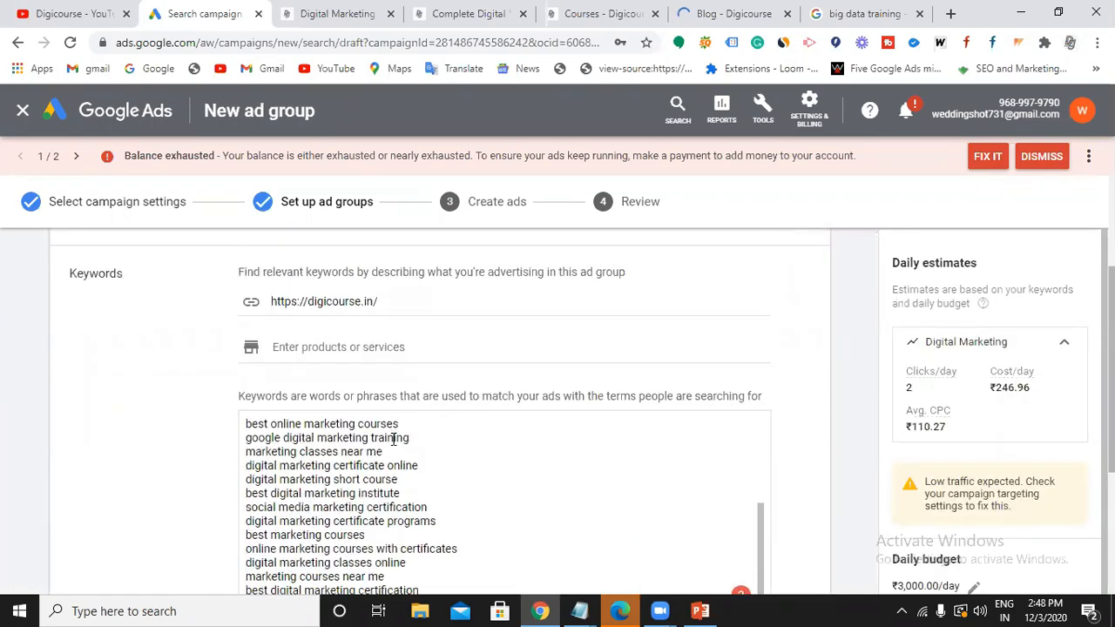
{"action": "scroll", "coordinate": [393, 440], "scroll_direction": "down", "scroll_amount": 1}
{"action": "scroll", "coordinate": [384, 471], "scroll_direction": "up", "scroll_amount": 5}
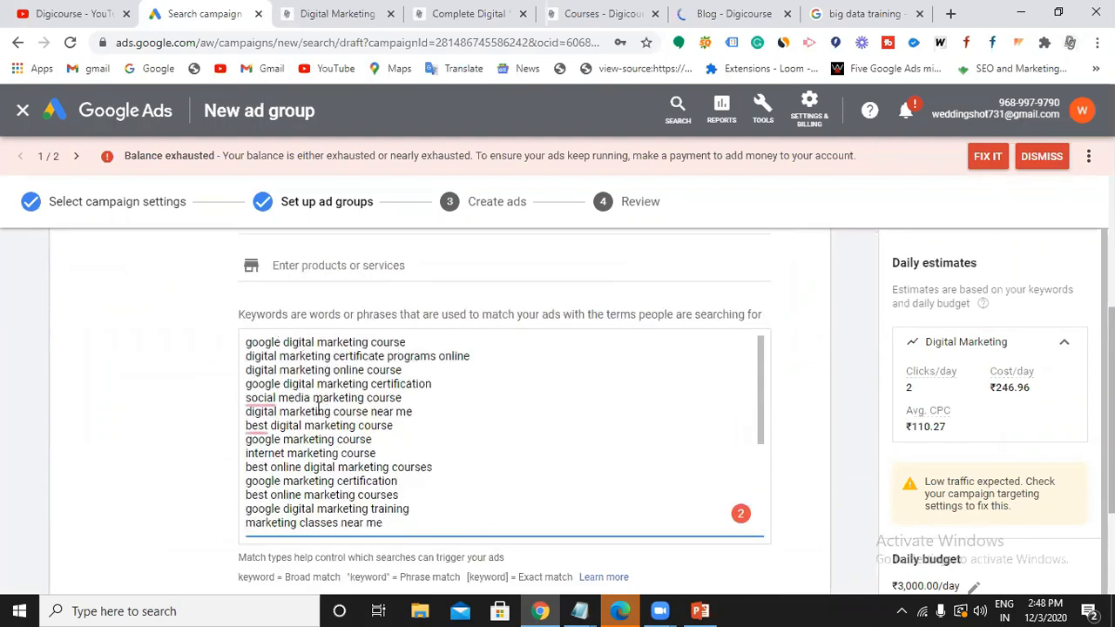
{"action": "scroll", "coordinate": [317, 409], "scroll_direction": "down", "scroll_amount": 2}
{"action": "scroll", "coordinate": [317, 409], "scroll_direction": "down", "scroll_amount": 2}
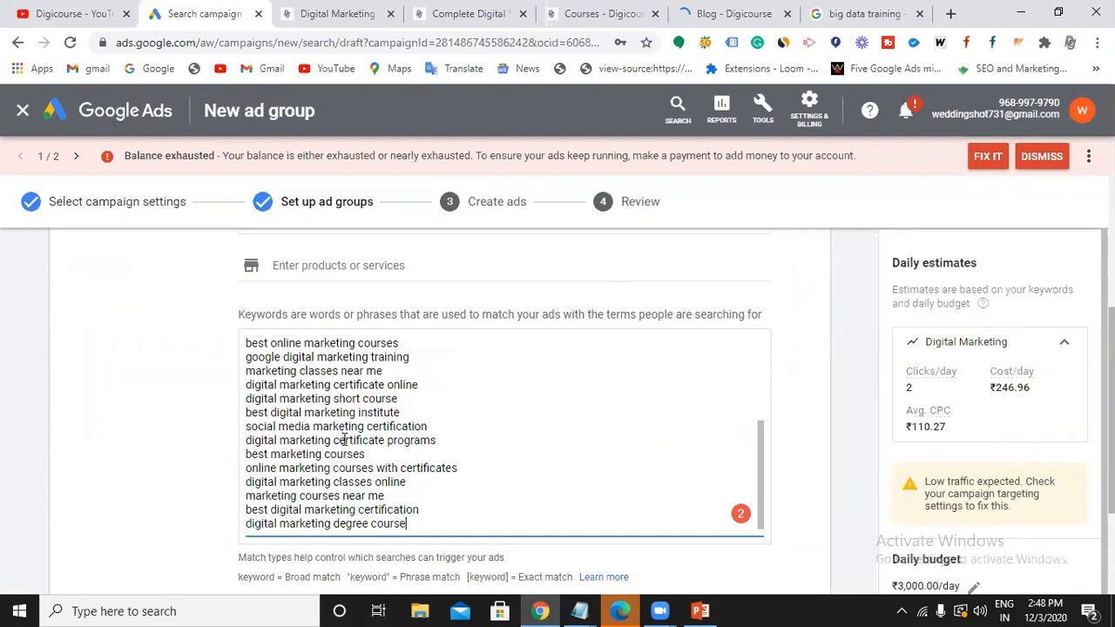
{"action": "scroll", "coordinate": [305, 416], "scroll_direction": "up", "scroll_amount": 5}
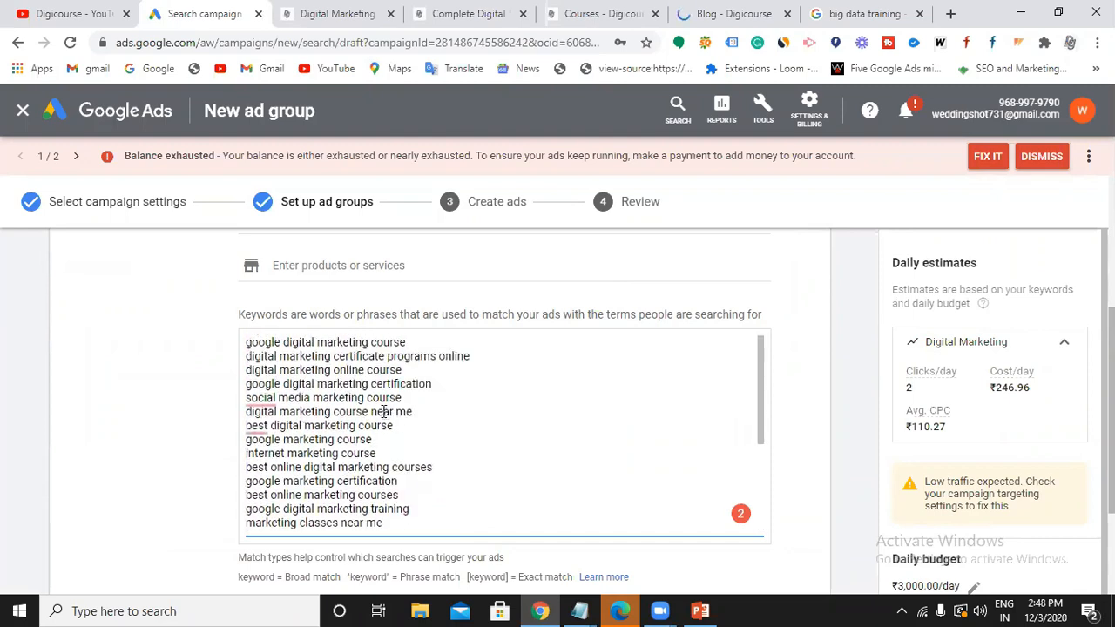
{"action": "scroll", "coordinate": [385, 412], "scroll_direction": "up", "scroll_amount": 2}
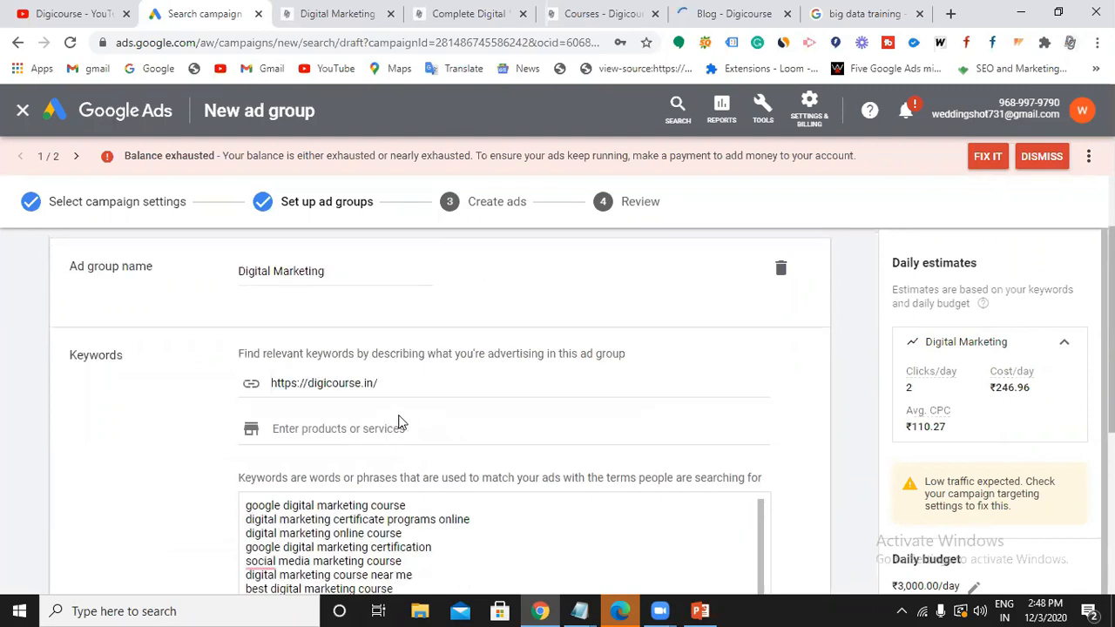
{"action": "left_click", "coordinate": [398, 377]}
{"action": "key", "text": "BackSpace"}
{"action": "key", "text": "BackSpace"}
{"action": "key", "text": "BackSpace"}
{"action": "key", "text": "BackSpace"}
{"action": "key", "text": "BackSpace"}
{"action": "key", "text": "BackSpace"}
{"action": "key", "text": "BackSpace"}
{"action": "key", "text": "BackSpace"}
{"action": "key", "text": "BackSpace"}
{"action": "key", "text": "BackSpace"}
{"action": "key", "text": "BackSpace"}
{"action": "key", "text": "BackSpace"}
{"action": "key", "text": "BackSpace"}
{"action": "key", "text": "BackSpace"}
{"action": "key", "text": "BackSpace"}
{"action": "key", "text": "BackSpace"}
{"action": "key", "text": "BackSpace"}
{"action": "key", "text": "BackSpace"}
{"action": "key", "text": "BackSpace"}
{"action": "key", "text": "BackSpace"}
{"action": "key", "text": "BackSpace"}
{"action": "key", "text": "BackSpace"}
Refresh the keyword suggestions and delete all suggested keywords from the list.
{"action": "left_click", "coordinate": [312, 478]}
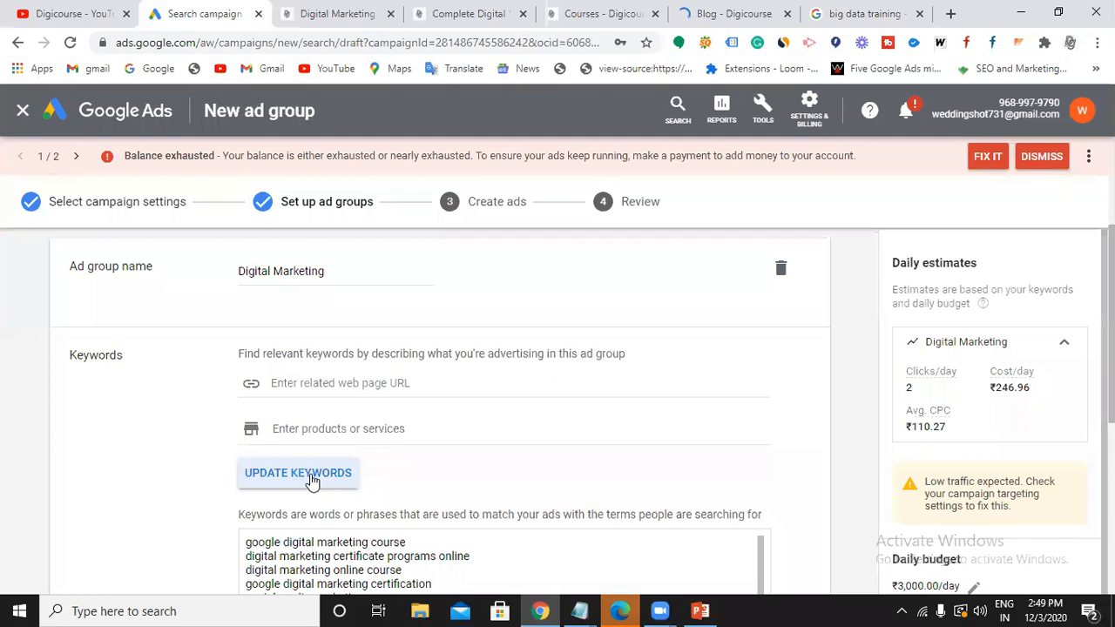
{"action": "scroll", "coordinate": [374, 496], "scroll_direction": "down", "scroll_amount": 4}
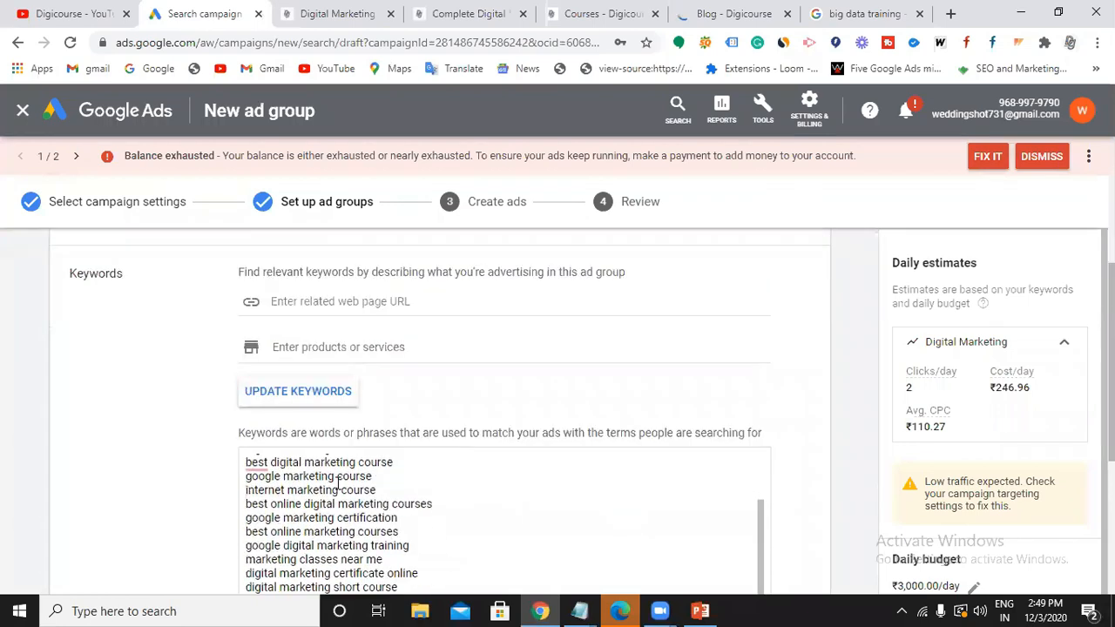
{"action": "left_click_drag", "start_coordinate": [408, 398], "coordinate": [226, 356]}
{"action": "key", "text": "BackSpace"}
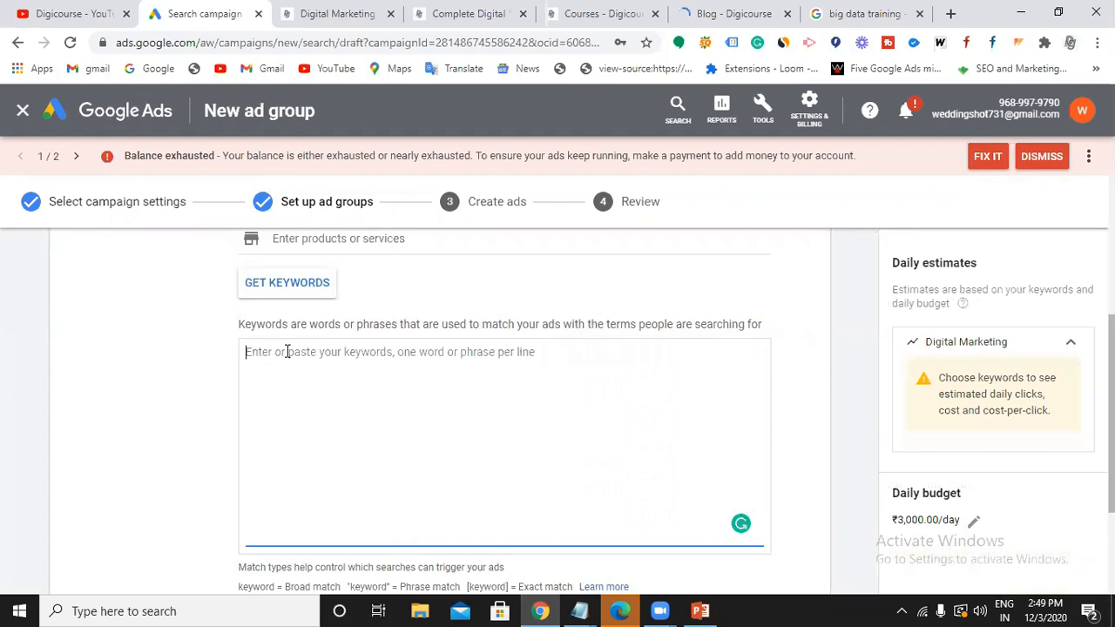
Enter "Digital Marketing Training in Hyderabad" in quotes as a phrase-match keyword and update estimates.
{"action": "type", "text": "D"}
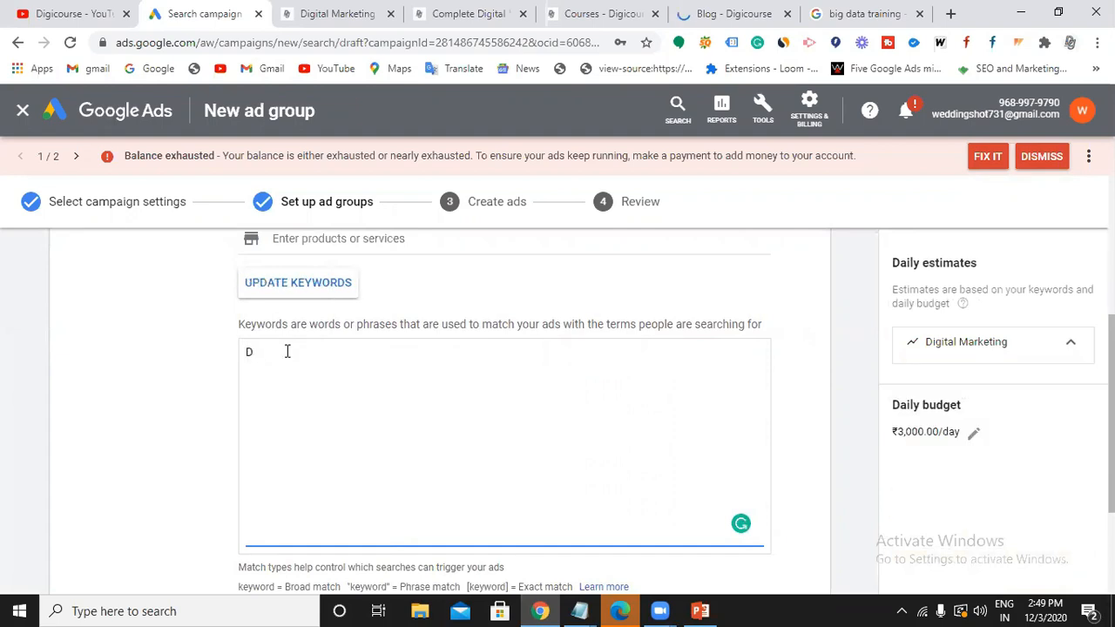
{"action": "type", "text": "igital "}
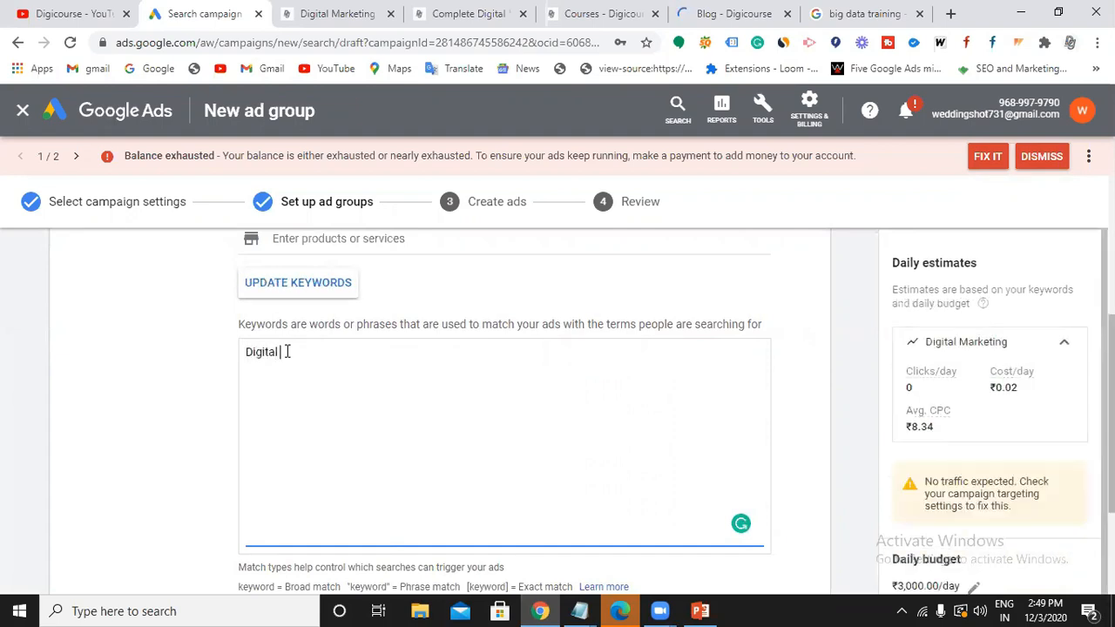
{"action": "type", "text": "Marketing"}
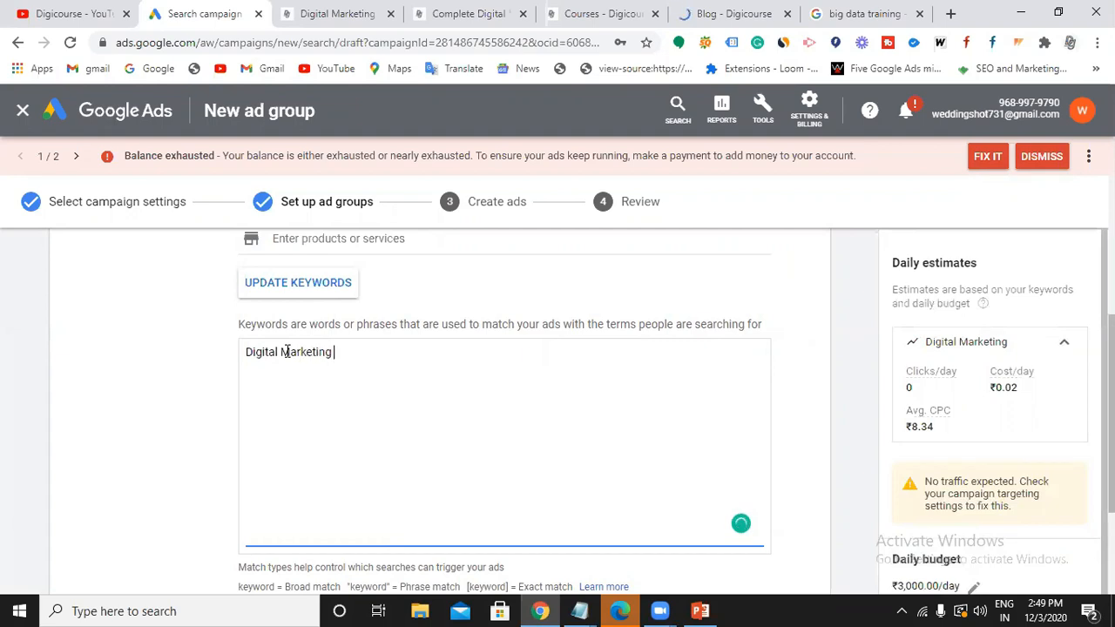
{"action": "type", "text": " Training in Hyderabad"}
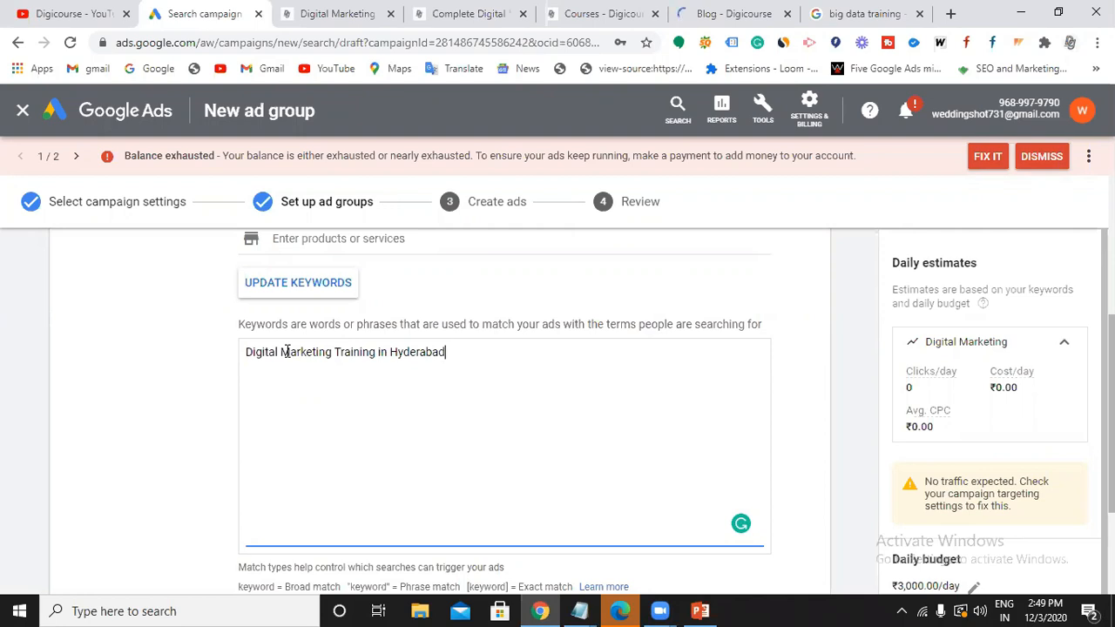
{"action": "key", "text": "Left"}
{"action": "key", "text": "Left"}
{"action": "key", "text": "Left"}
{"action": "key", "text": "Left"}
{"action": "key", "text": "Left"}
{"action": "key", "text": "Left"}
{"action": "key", "text": "Left"}
{"action": "key", "text": "Left"}
{"action": "key", "text": "Left"}
{"action": "key", "text": "Left"}
{"action": "key", "text": "Left"}
{"action": "key", "text": "Left"}
{"action": "key", "text": "Left"}
{"action": "key", "text": "Left"}
{"action": "key", "text": "Left"}
{"action": "key", "text": "Left"}
{"action": "key", "text": "Left"}
{"action": "key", "text": "Left"}
{"action": "key", "text": "Left"}
{"action": "key", "text": "Left"}
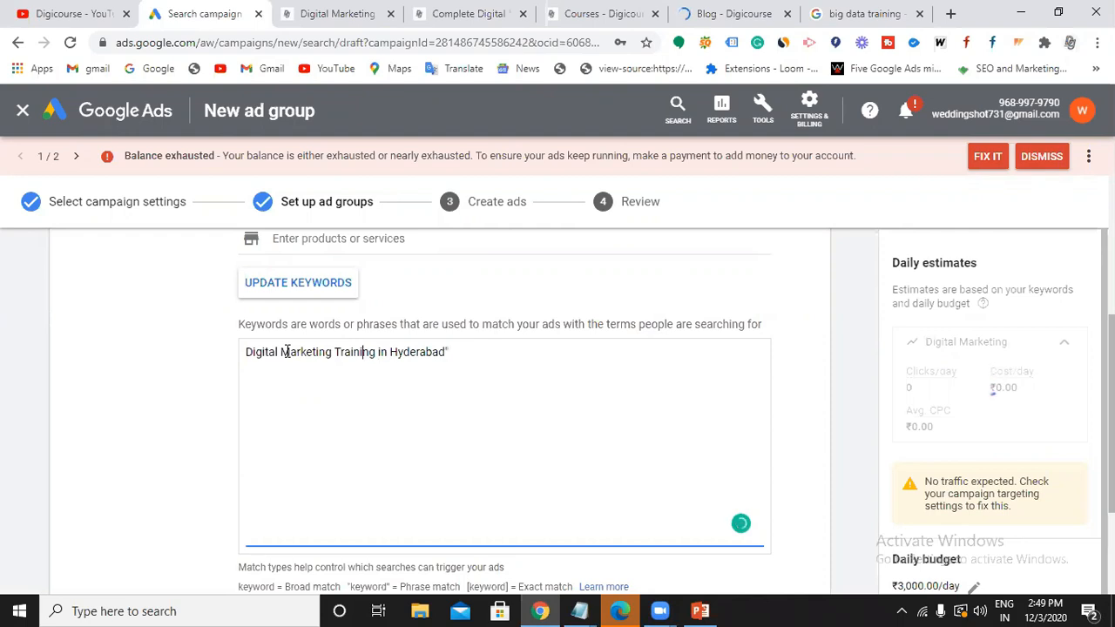
{"action": "key", "text": "Left"}
{"action": "key", "text": "Left"}
{"action": "key", "text": "Left"}
{"action": "key", "text": "Left"}
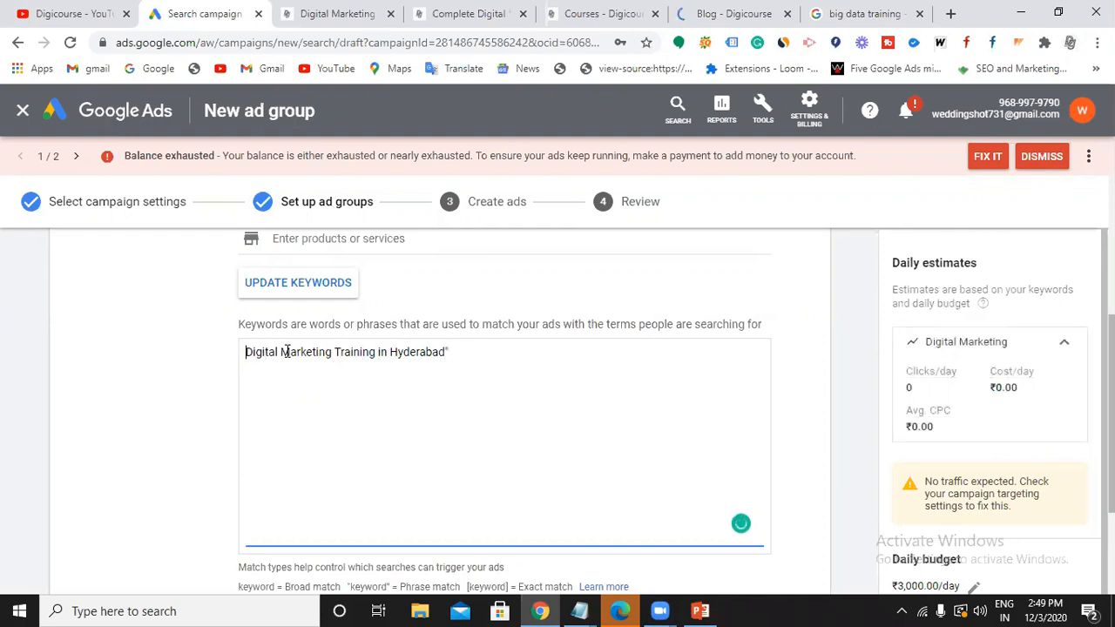
{"action": "type", "text": "\""}
{"action": "left_click", "coordinate": [273, 283]}
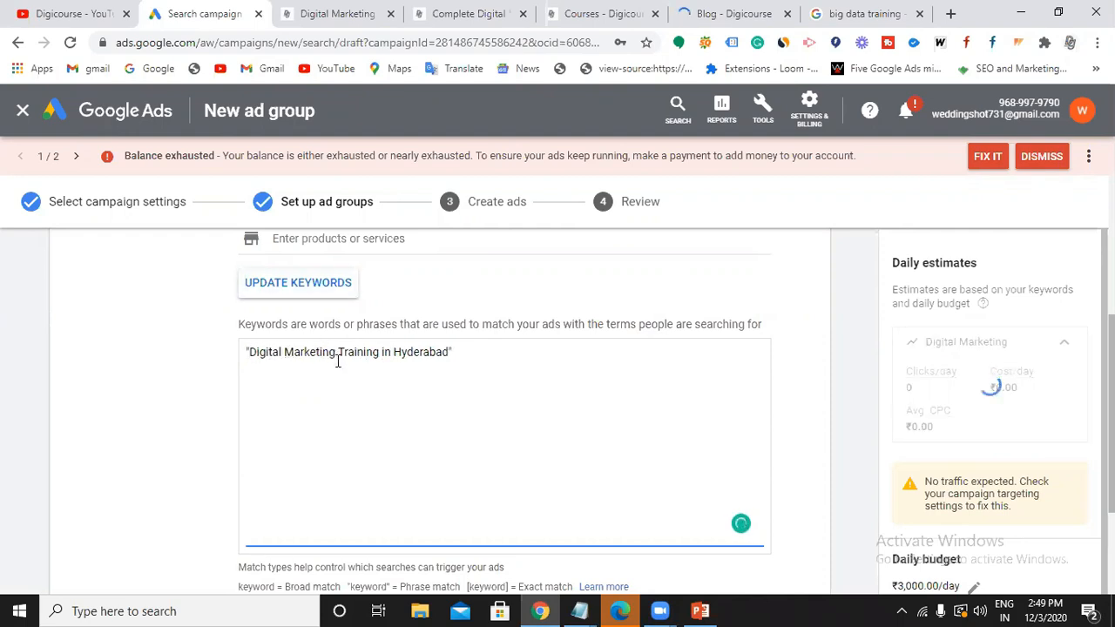
Add keywords "Digital Marketing Course in Hyderabad" and "Digital Marketing Coaching in Hyderabad", fixing typos, then save.
{"action": "scroll", "coordinate": [324, 433], "scroll_direction": "down", "scroll_amount": 2}
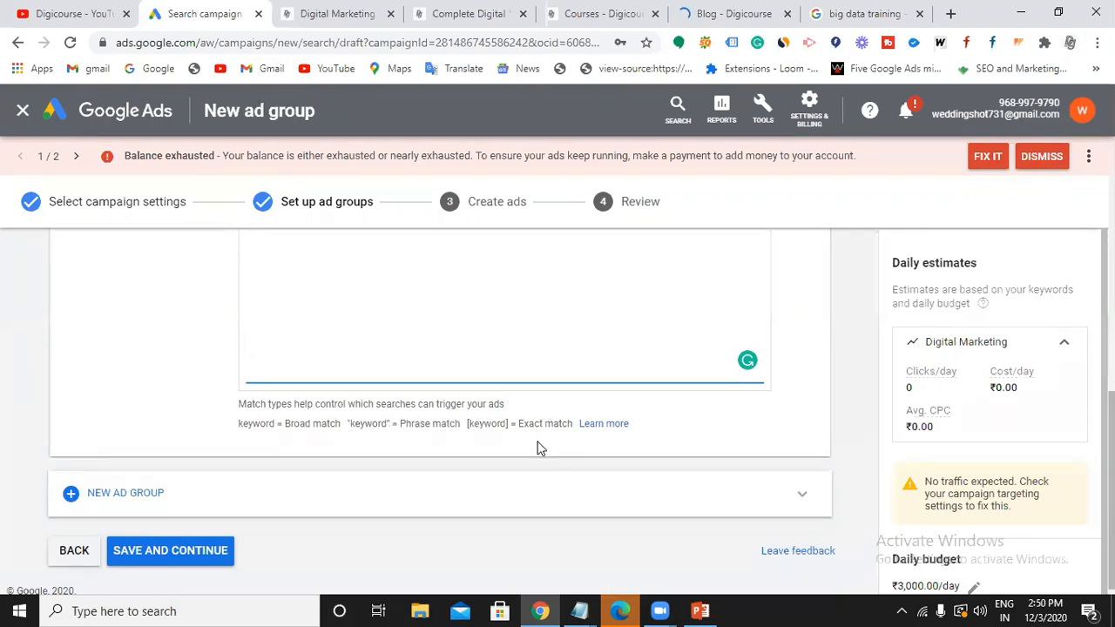
{"action": "scroll", "coordinate": [537, 448], "scroll_direction": "up", "scroll_amount": 3}
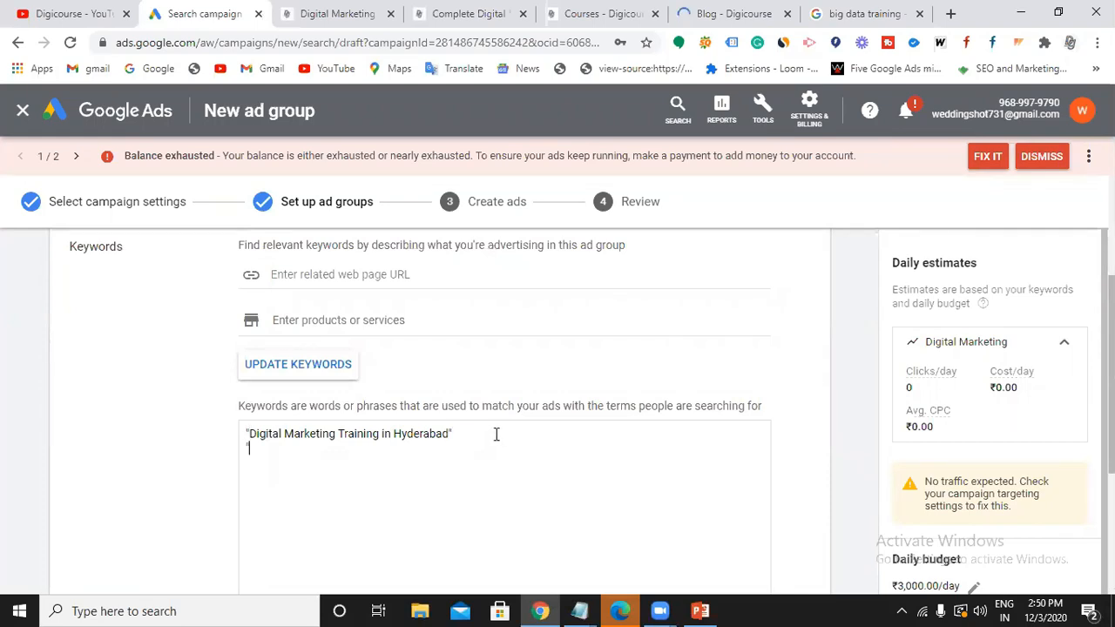
{"action": "type", "text": "Dgital Marketing"}
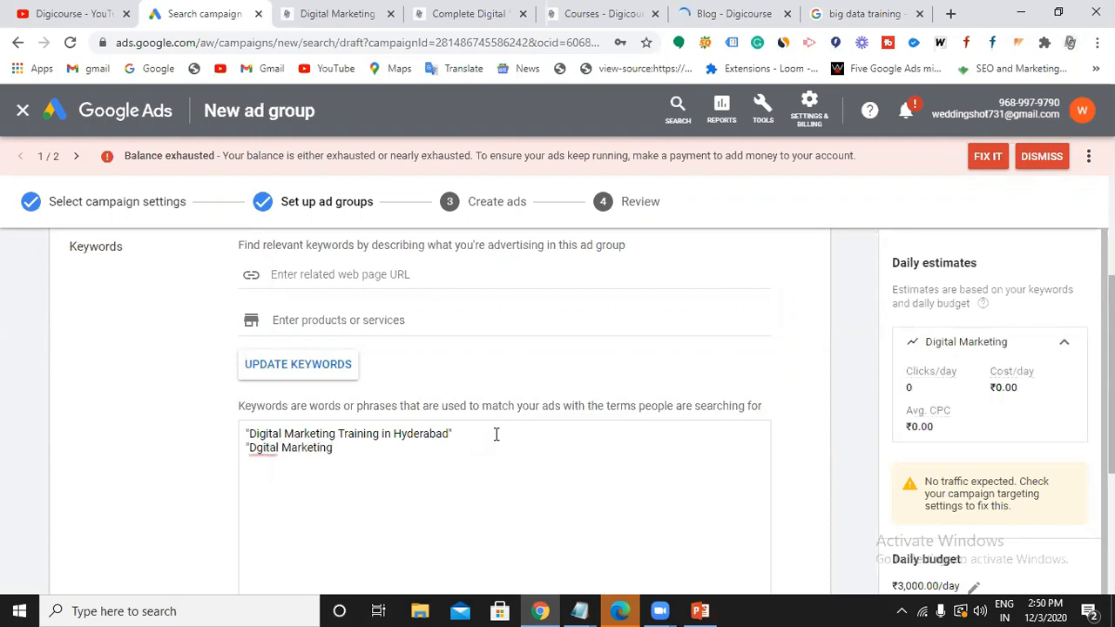
{"action": "type", "text": " Course"}
{"action": "left_click", "coordinate": [258, 448]}
{"action": "left_click", "coordinate": [291, 327]}
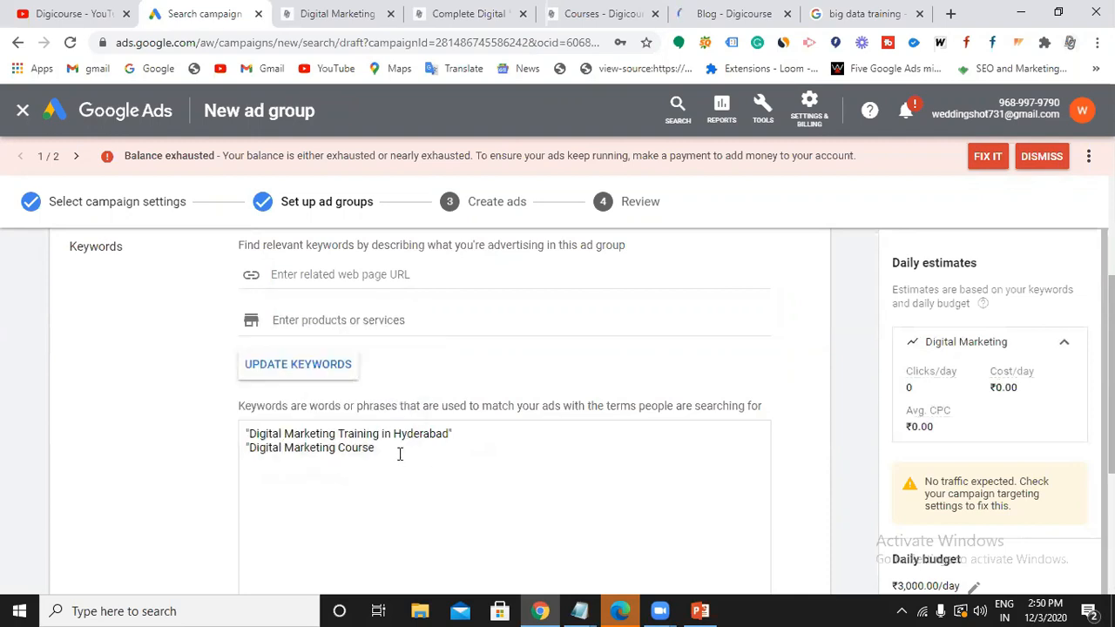
{"action": "type", "text": "in Hyderab"}
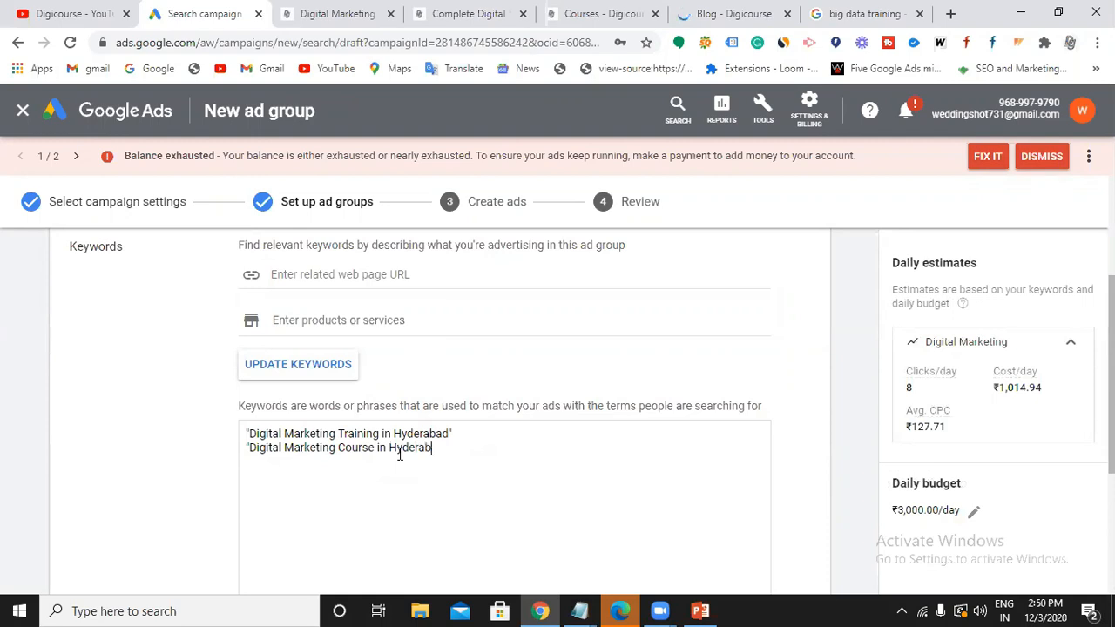
{"action": "type", "text": "ad\" "}
{"action": "type", "text": "Digita"}
{"action": "type", "text": "l Marketin"}
{"action": "type", "text": "g Ciach"}
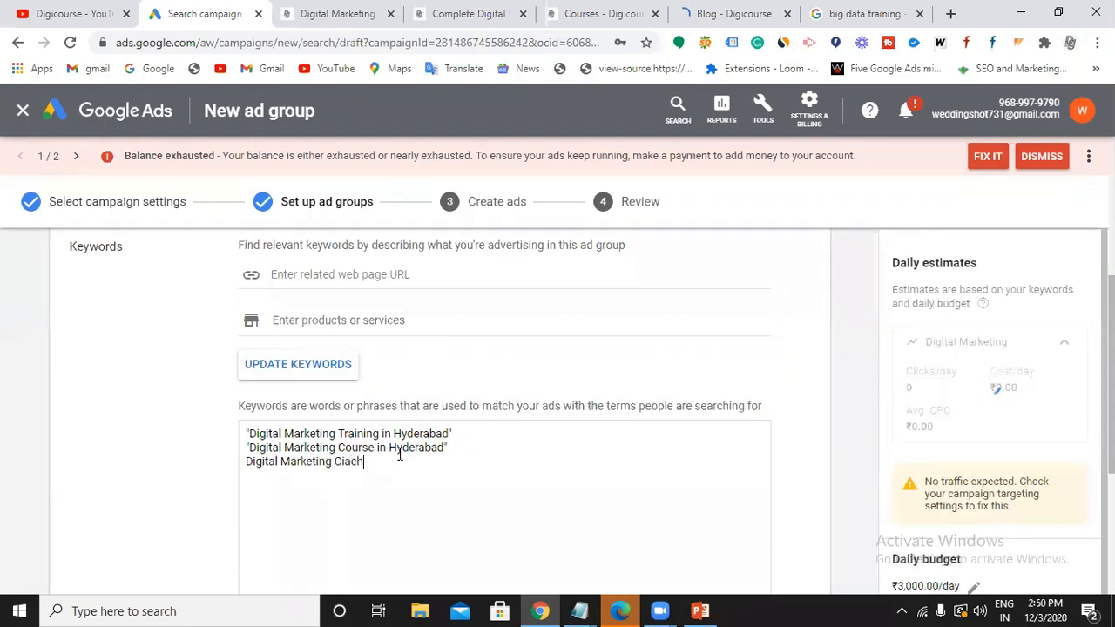
{"action": "key", "text": "BackSpace"}
{"action": "key", "text": "BackSpace"}
{"action": "key", "text": "BackSpace"}
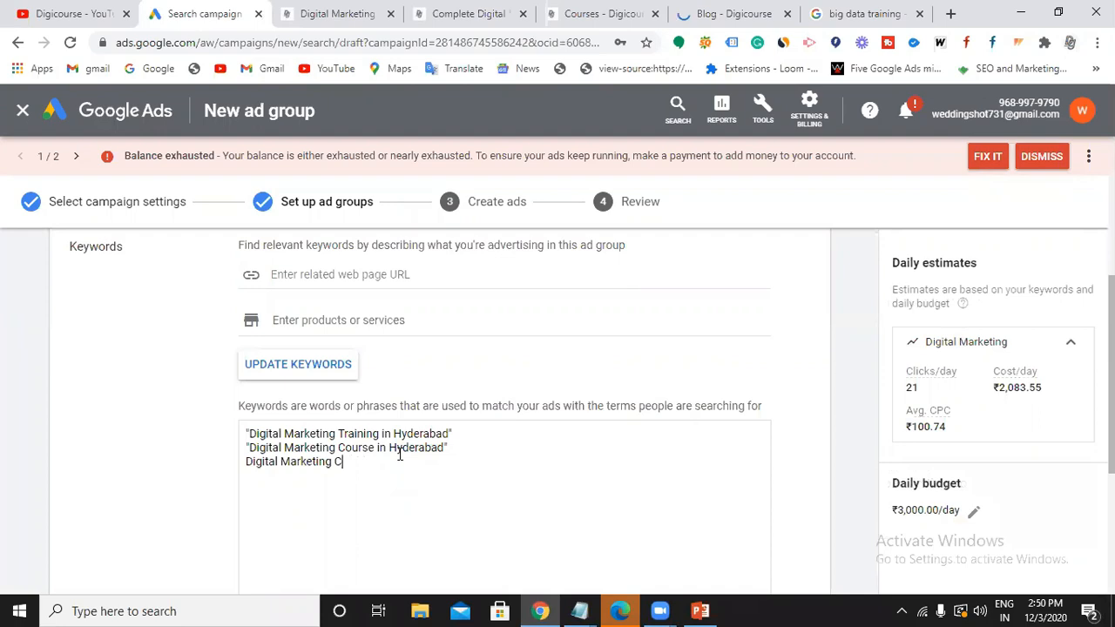
{"action": "type", "text": "aching in Hyderabad"}
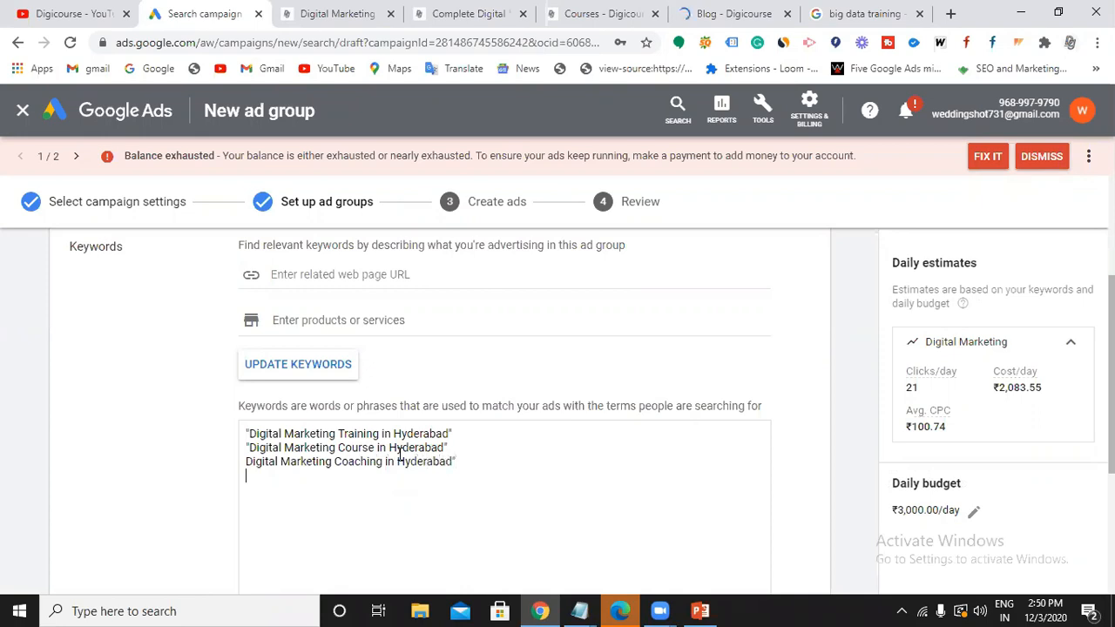
{"action": "type", "text": "\""}
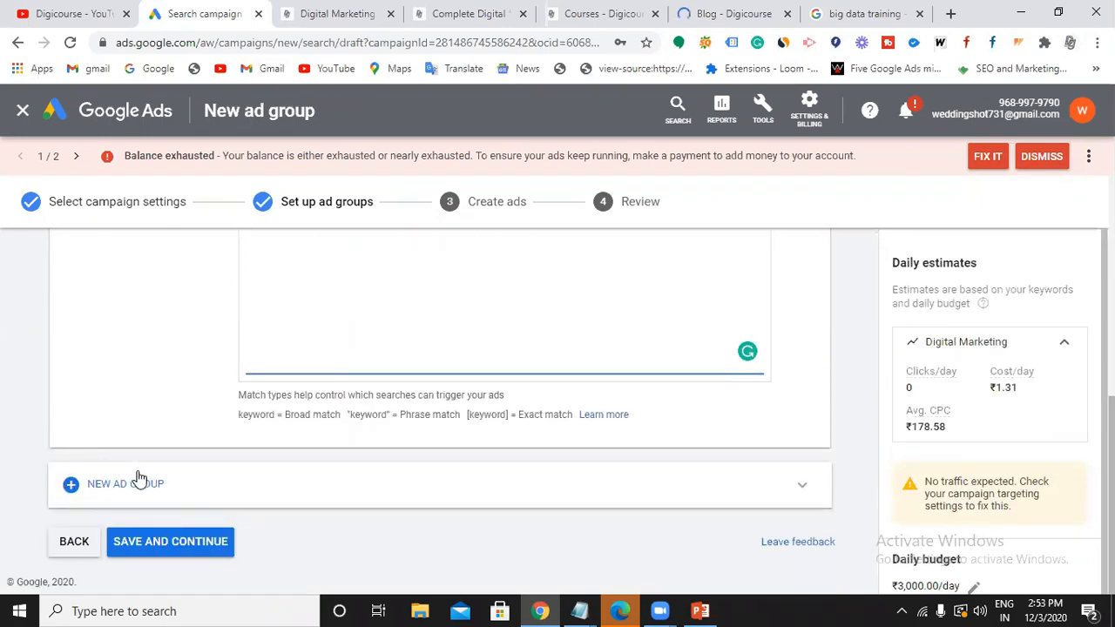
{"action": "left_click", "coordinate": [186, 545]}
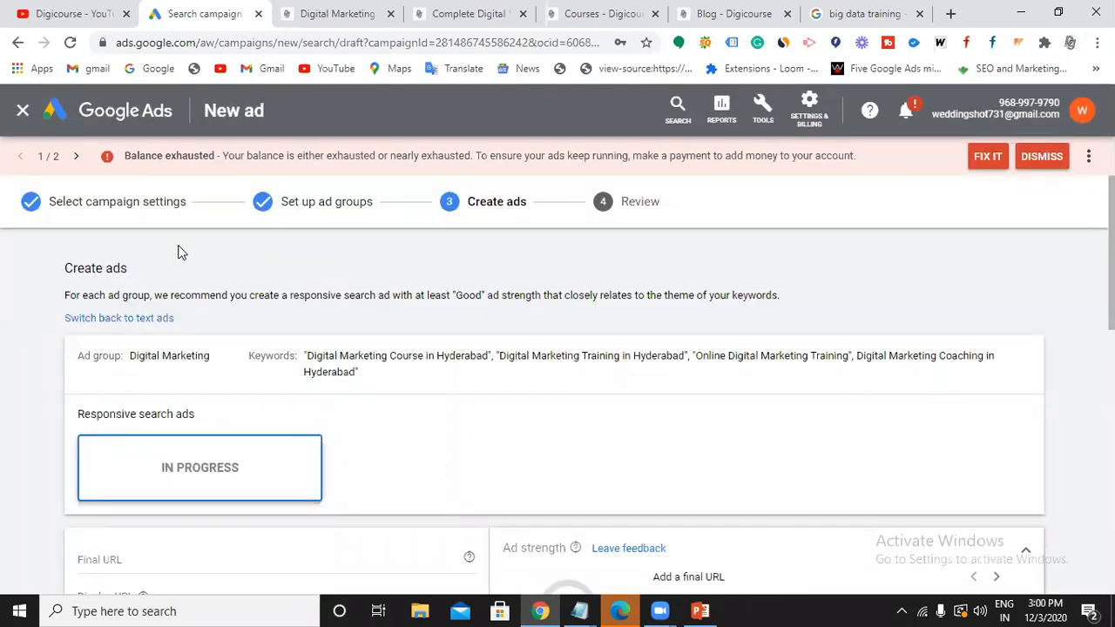
Select the ad's Final URL field and switch to the digicourse.in website tab.
{"action": "scroll", "coordinate": [299, 312], "scroll_direction": "down", "scroll_amount": 3}
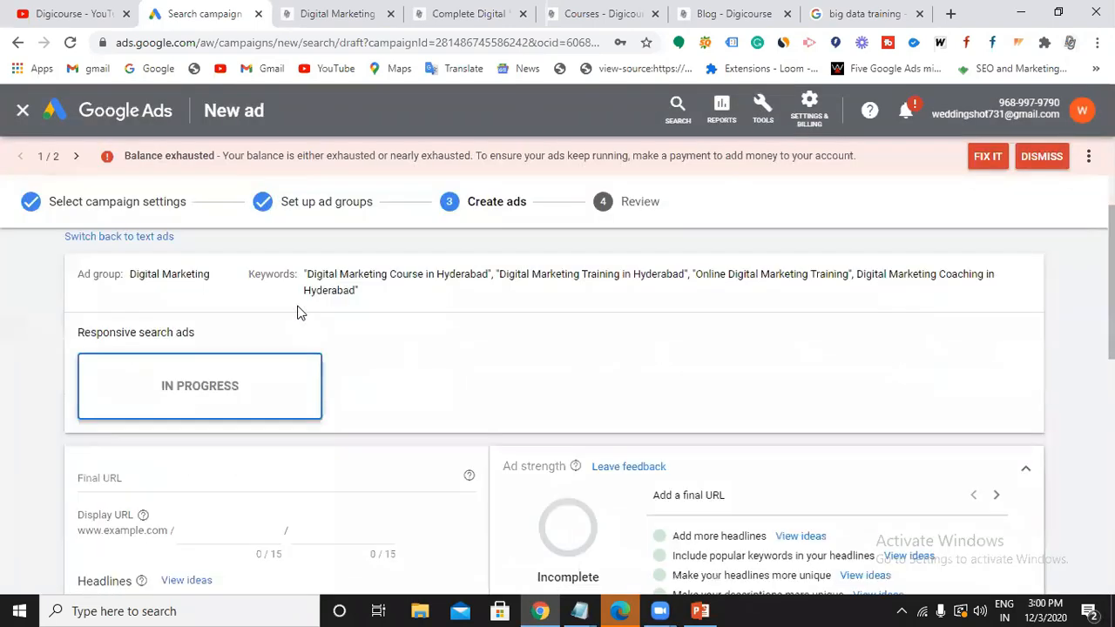
{"action": "scroll", "coordinate": [249, 392], "scroll_direction": "up", "scroll_amount": 1}
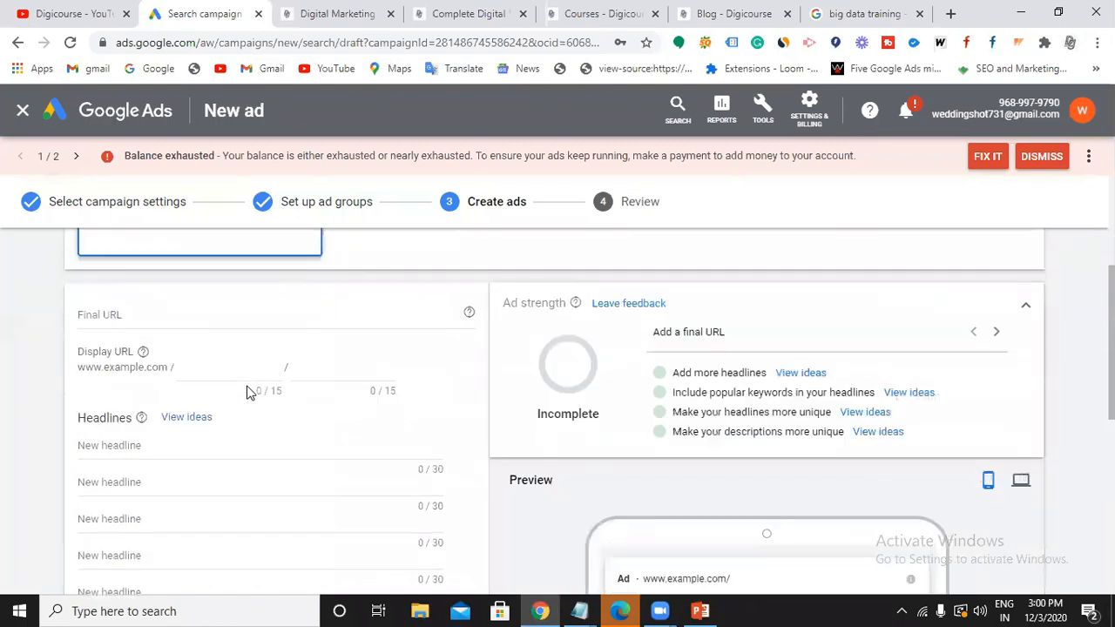
{"action": "left_click", "coordinate": [157, 328]}
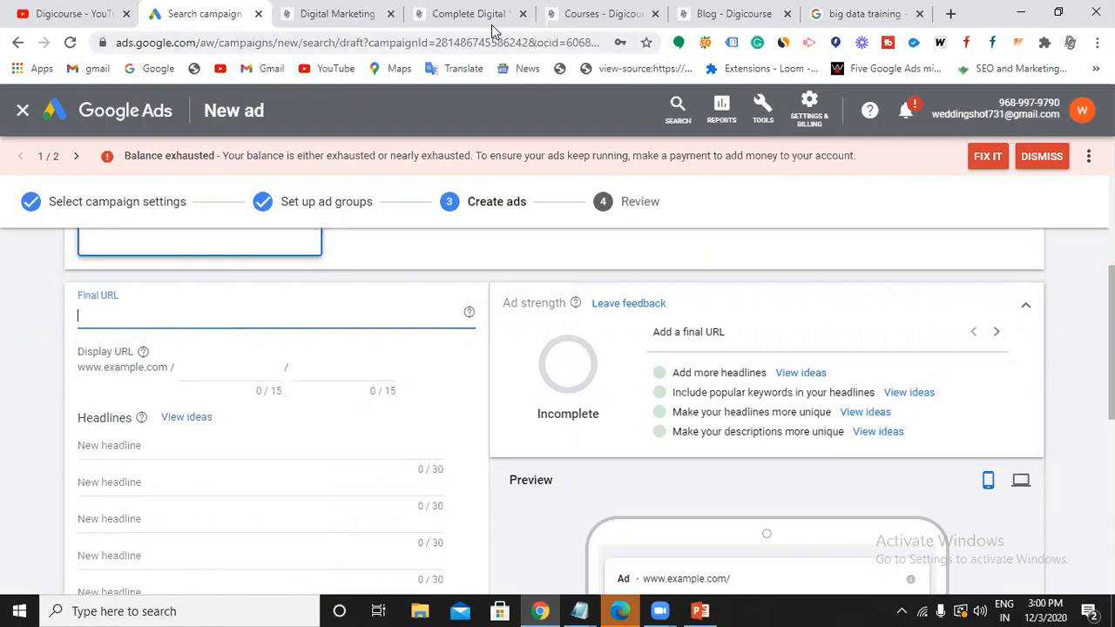
{"action": "left_click", "coordinate": [340, 27]}
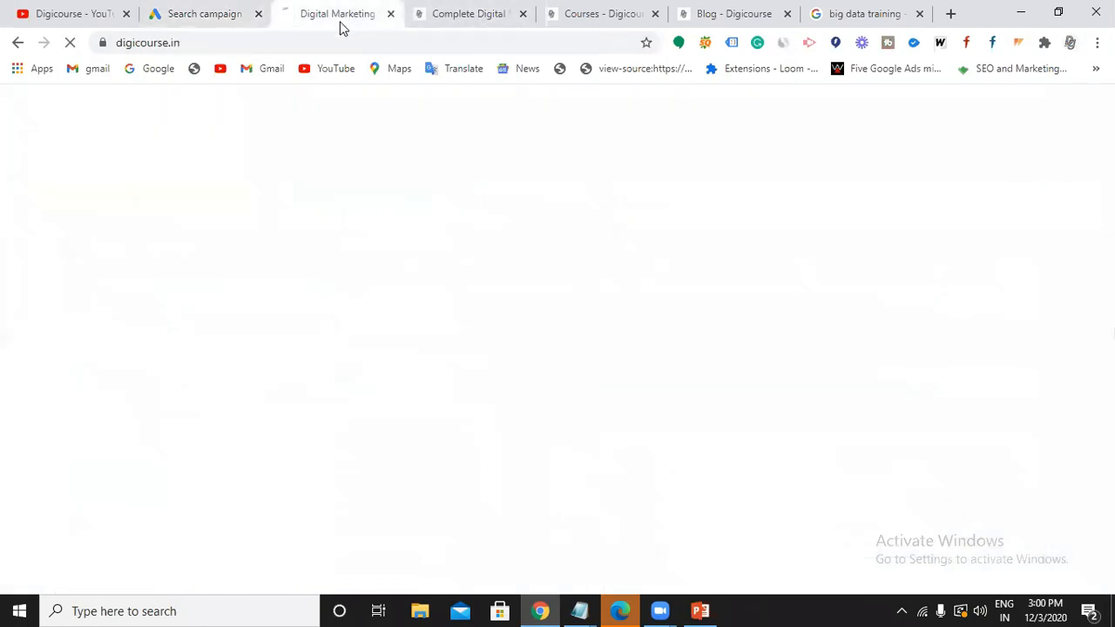
{"action": "left_click", "coordinate": [164, 40]}
{"action": "key", "text": "ctrl+c"}
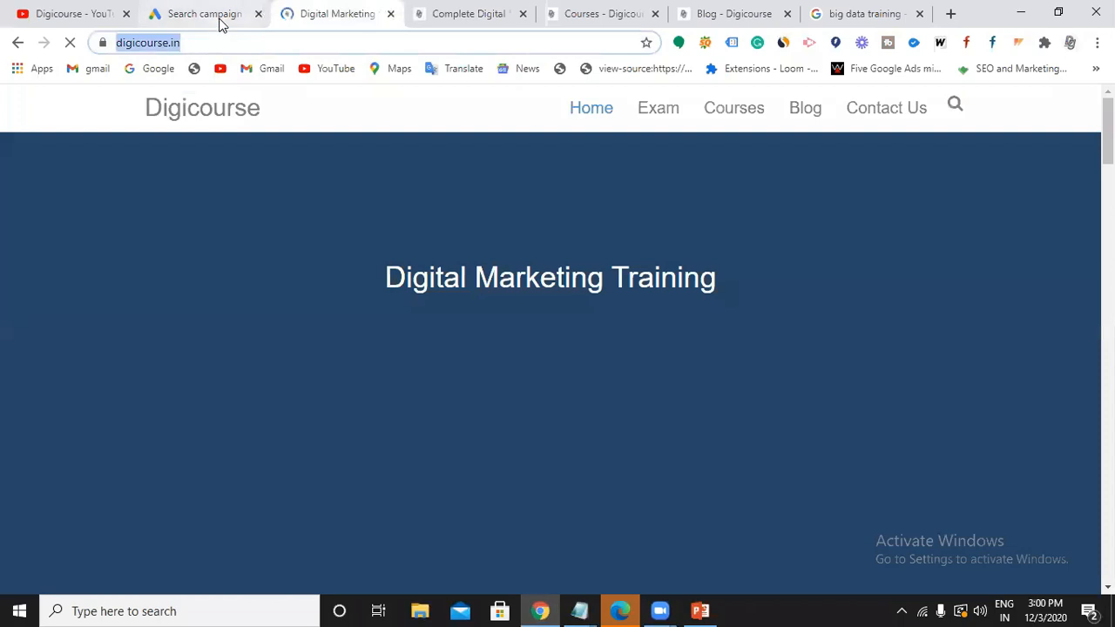
{"action": "left_click", "coordinate": [218, 16]}
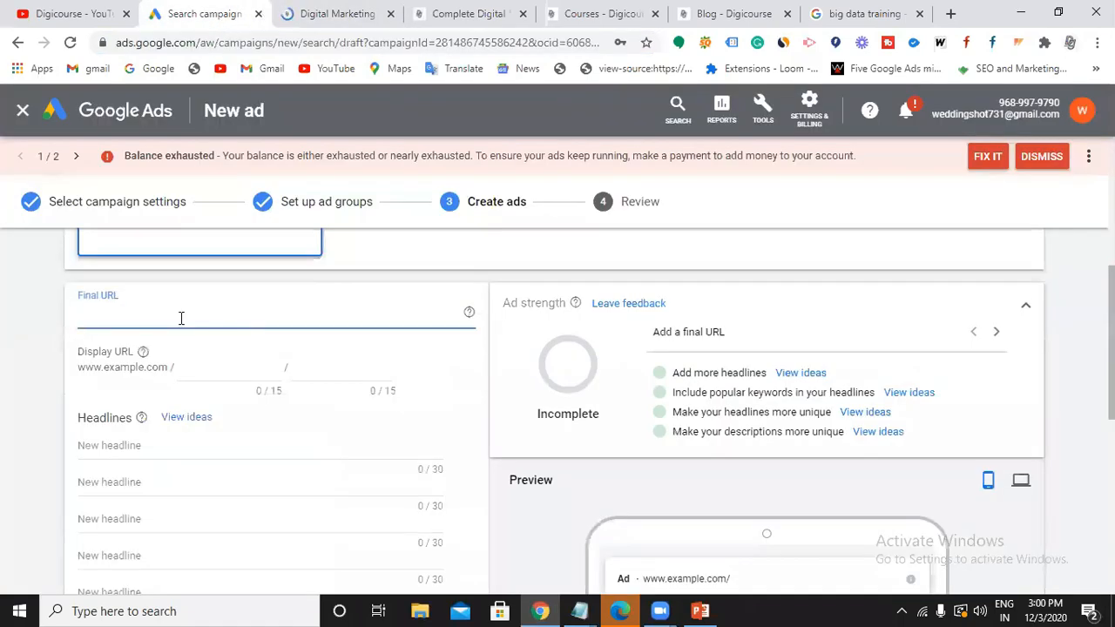
{"action": "key", "text": "ctrl+v"}
{"action": "left_click", "coordinate": [211, 392]}
Set the display URL path to SEO/Training.
{"action": "left_click", "coordinate": [209, 370]}
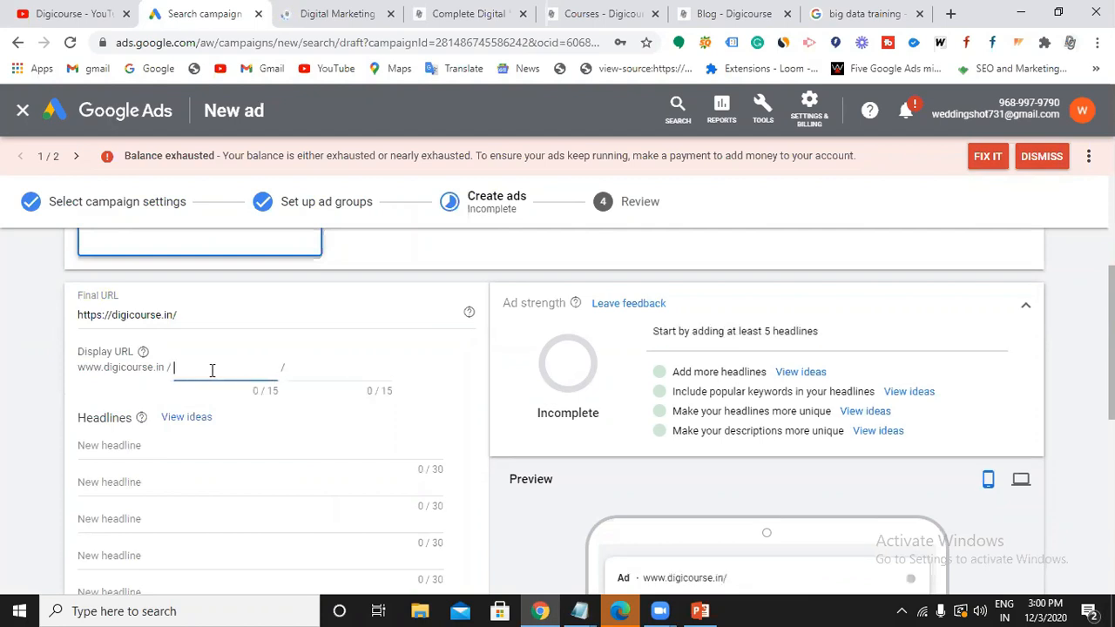
{"action": "scroll", "coordinate": [479, 371], "scroll_direction": "down", "scroll_amount": 1}
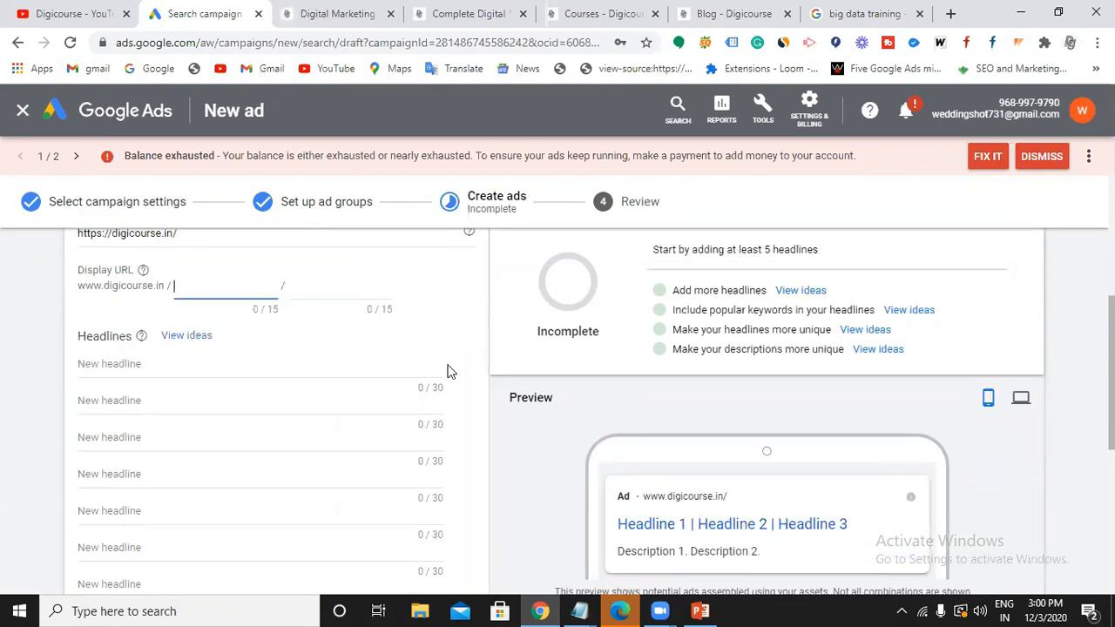
{"action": "type", "text": "SEO"}
{"action": "left_click", "coordinate": [312, 295]}
{"action": "type", "text": "Training"}
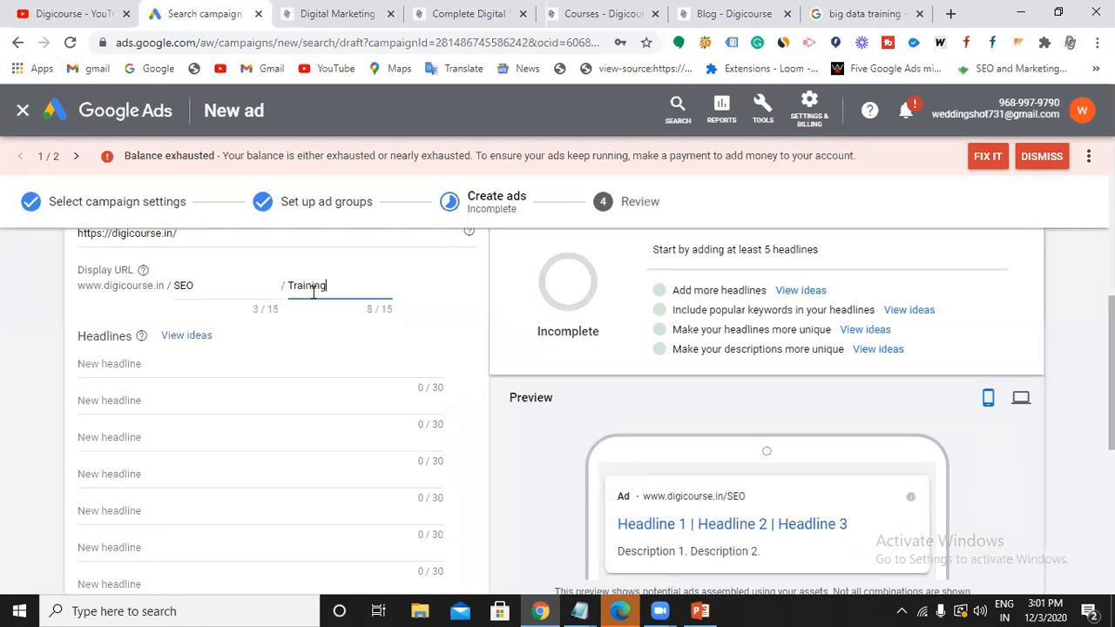
{"action": "scroll", "coordinate": [315, 312], "scroll_direction": "down", "scroll_amount": 1}
{"action": "left_click", "coordinate": [224, 284]}
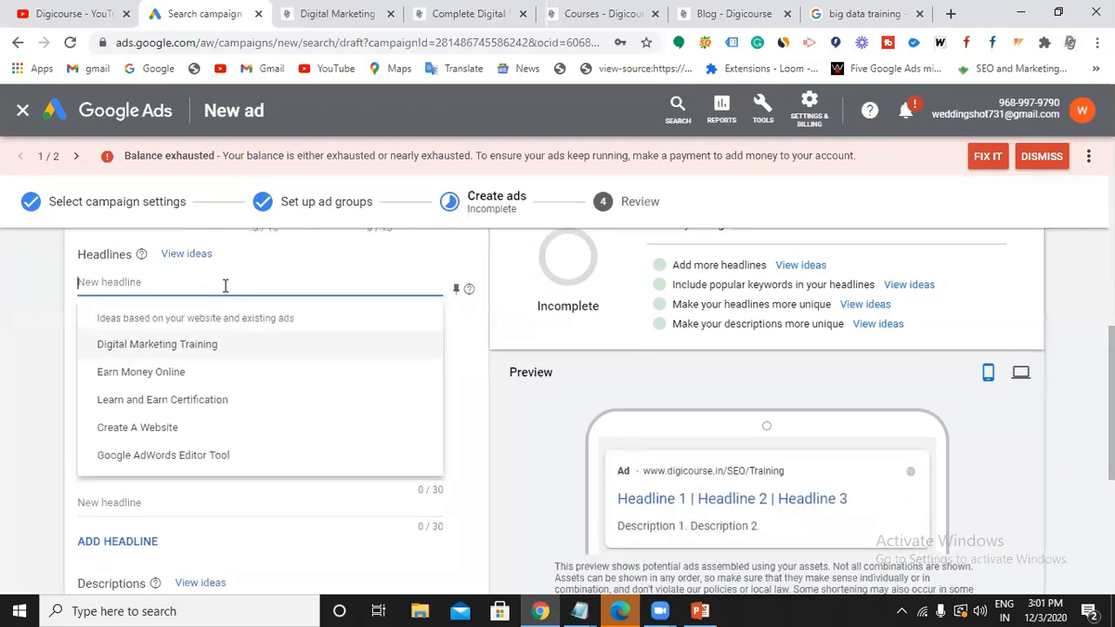
Use suggested headlines Digital Marketing Training, Learn and Earn Certification, and Earn Money Online.
{"action": "left_click", "coordinate": [192, 346]}
{"action": "left_click", "coordinate": [187, 319]}
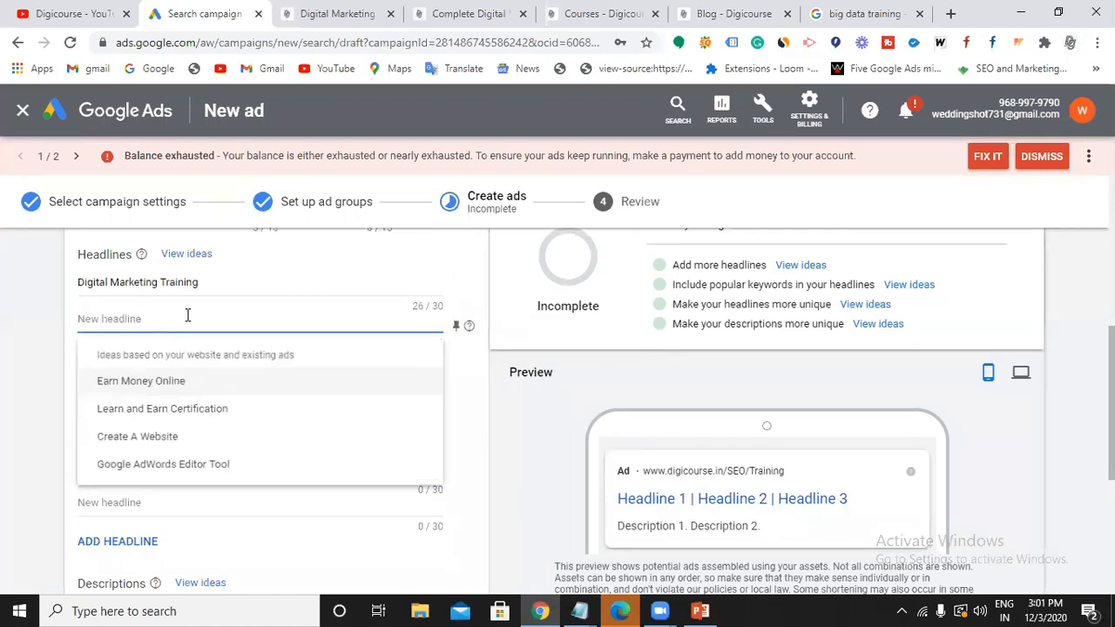
{"action": "left_click", "coordinate": [175, 410]}
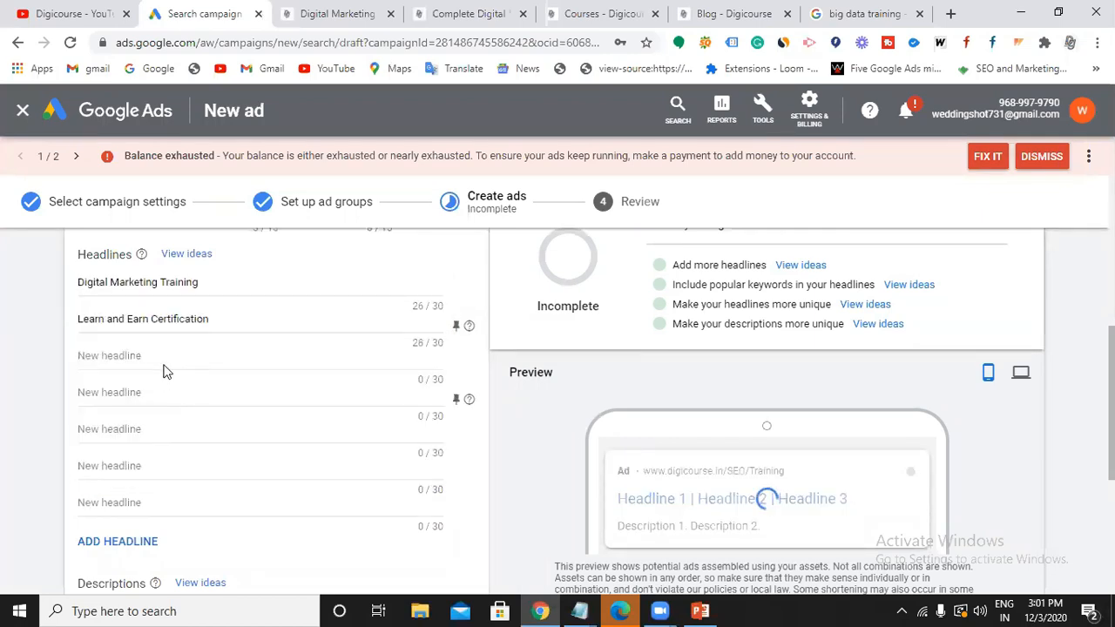
{"action": "left_click", "coordinate": [164, 357]}
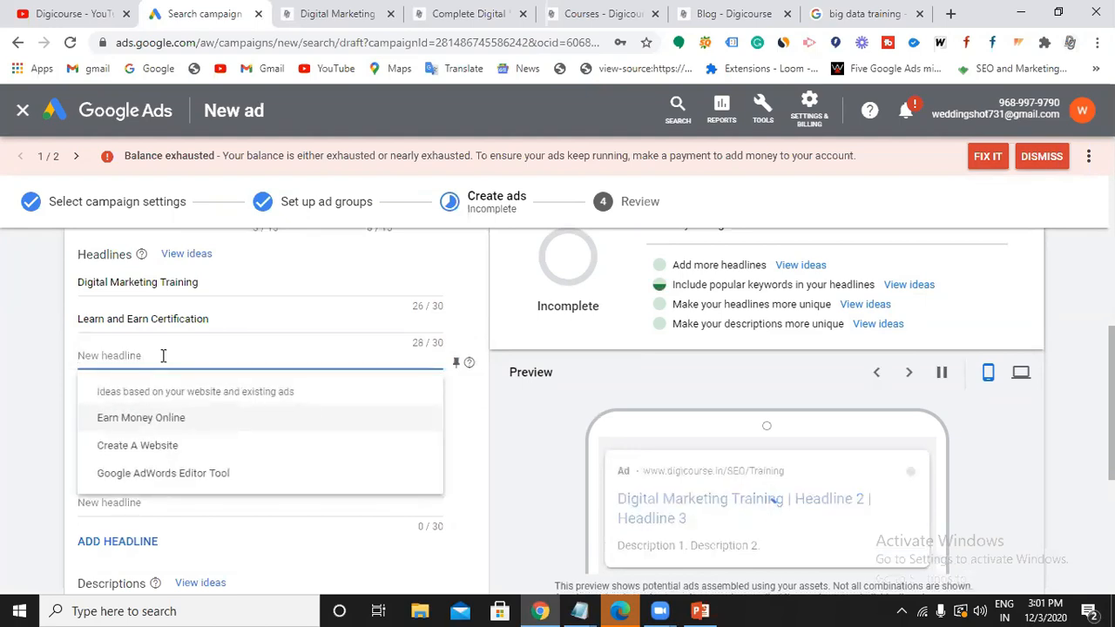
{"action": "left_click", "coordinate": [170, 418]}
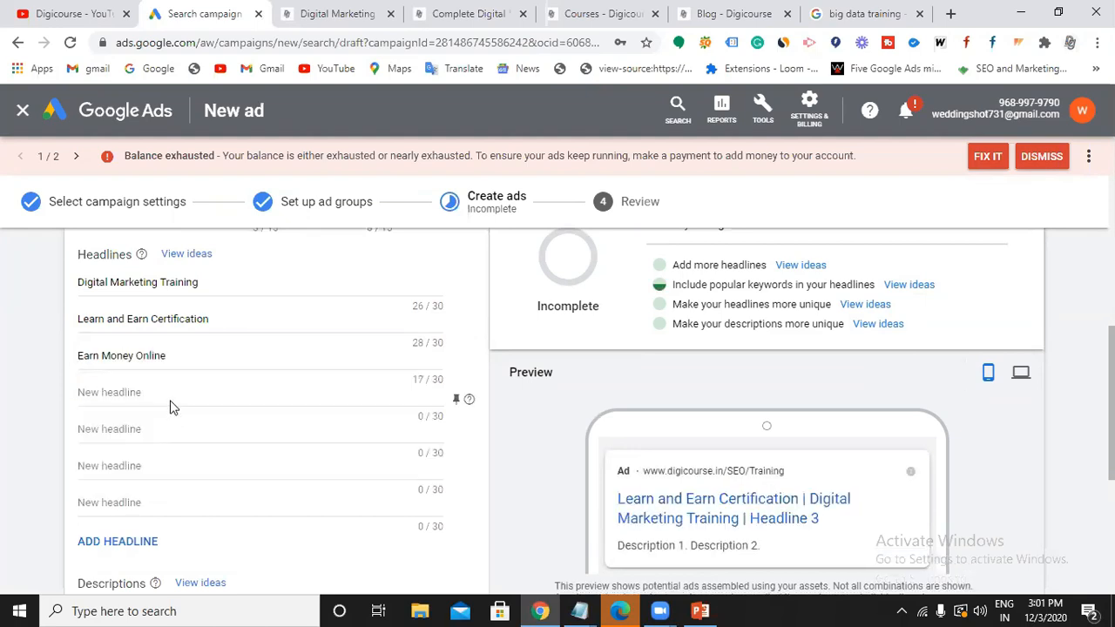
{"action": "left_click", "coordinate": [172, 396]}
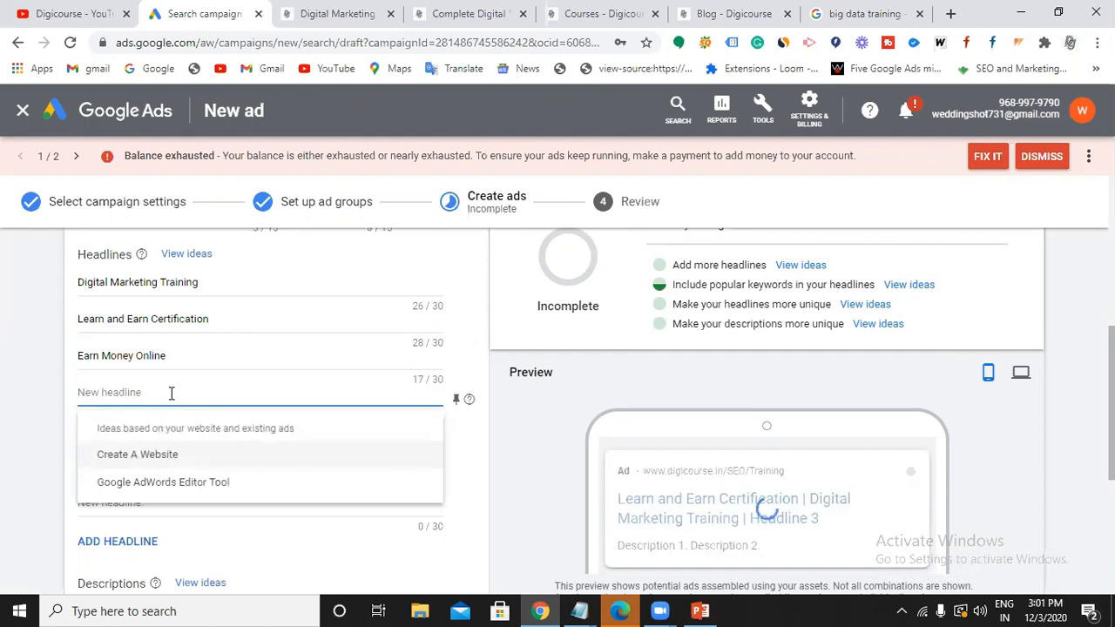
Add headlines 'Get job ready in just 45 days' and 'Get 3 months of Internship'.
{"action": "type", "text": "Get job ready in just"}
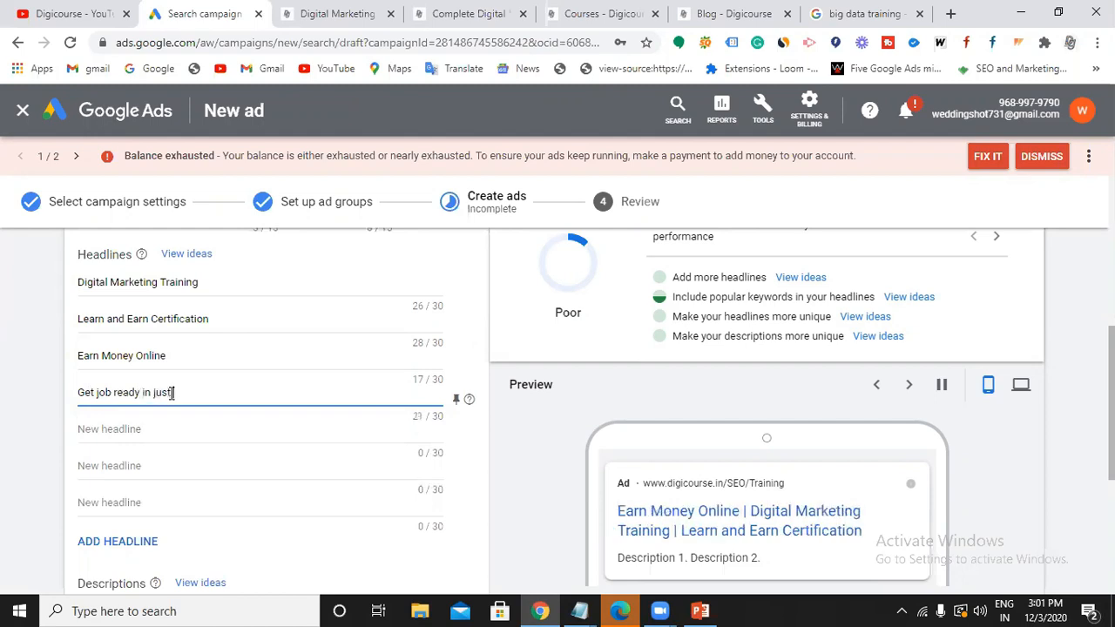
{"action": "type", "text": " 45 days"}
{"action": "scroll", "coordinate": [172, 393], "scroll_direction": "down", "scroll_amount": 1}
{"action": "left_click", "coordinate": [147, 347]}
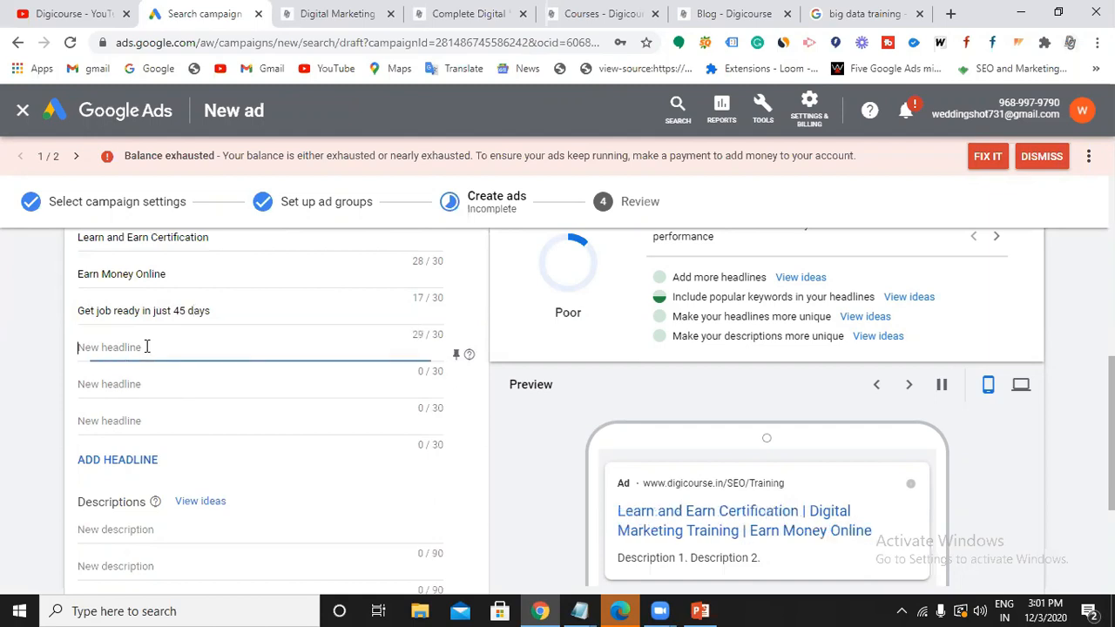
{"action": "type", "text": "Ge"}
{"action": "type", "text": "t 3 month"}
{"action": "type", "text": "s in"}
{"action": "type", "text": "f"}
{"action": "type", "text": " Internshi"}
{"action": "type", "text": "p"}
Add the headline 'Live projects', correcting the 'Love' typo.
{"action": "left_click", "coordinate": [172, 383]}
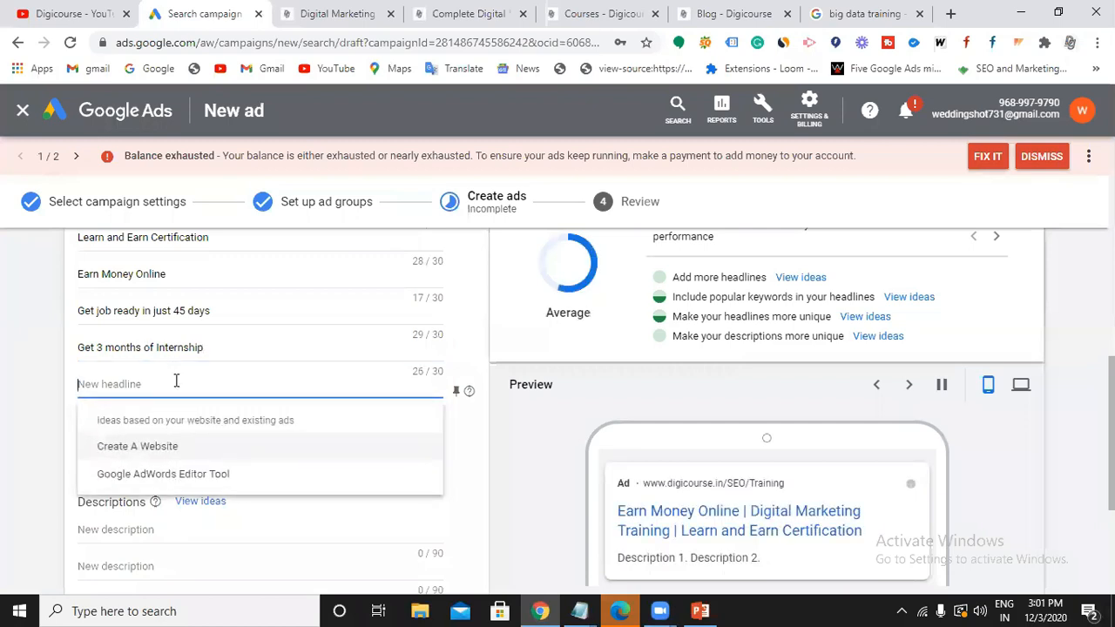
{"action": "type", "text": "Wo"}
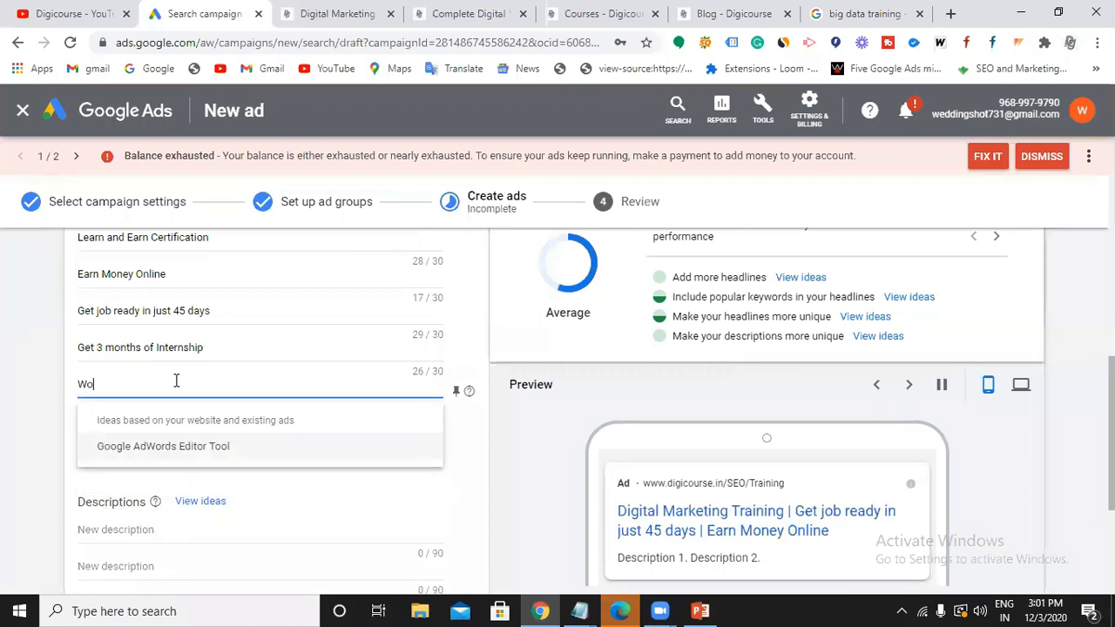
{"action": "key", "text": "BackSpace"}
{"action": "key", "text": "BackSpace"}
{"action": "type", "text": "Love projects"}
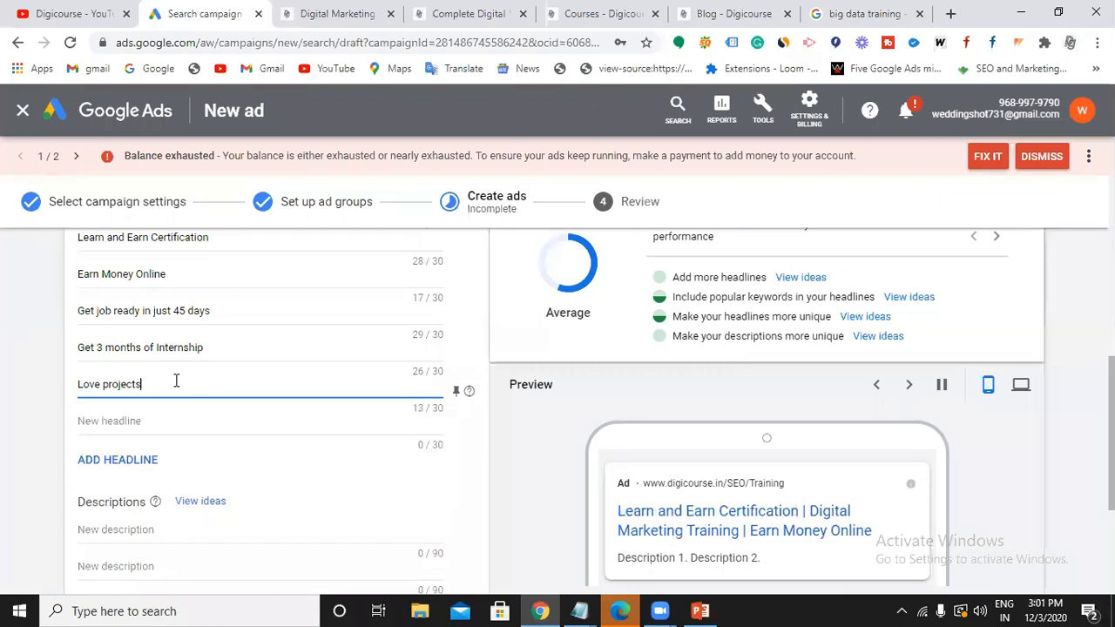
{"action": "left_click", "coordinate": [91, 384]}
{"action": "key", "text": "BackSpace"}
{"action": "type", "text": "i"}
Add the headline '20 modules with practicals', fixing the mistyped ending.
{"action": "left_click", "coordinate": [134, 419]}
{"action": "scroll", "coordinate": [132, 416], "scroll_direction": "down", "scroll_amount": 1}
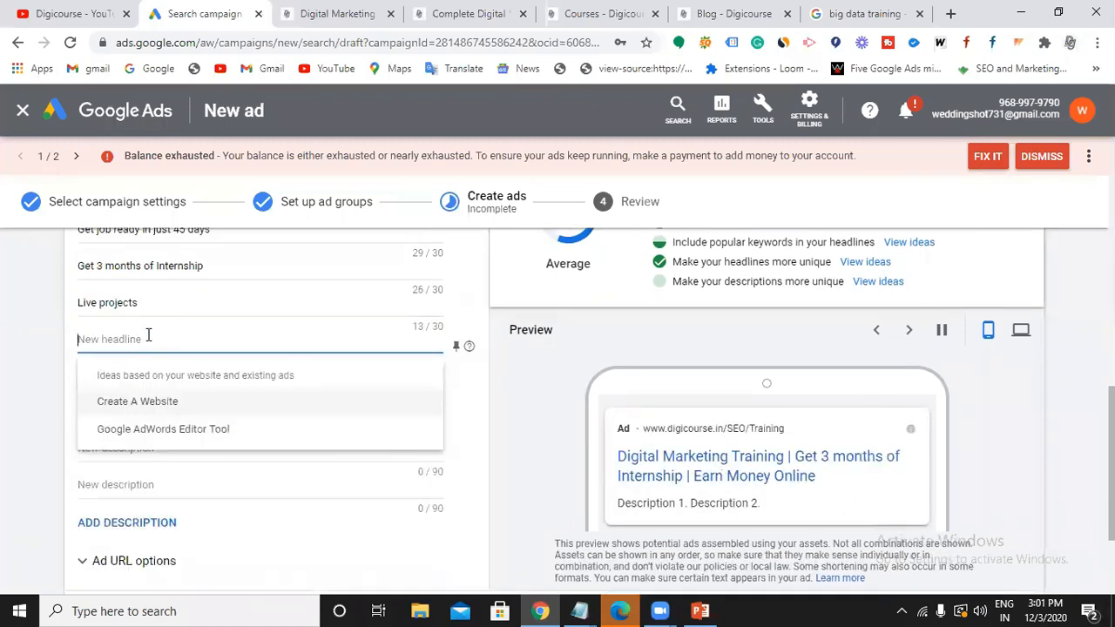
{"action": "type", "text": "20 mo"}
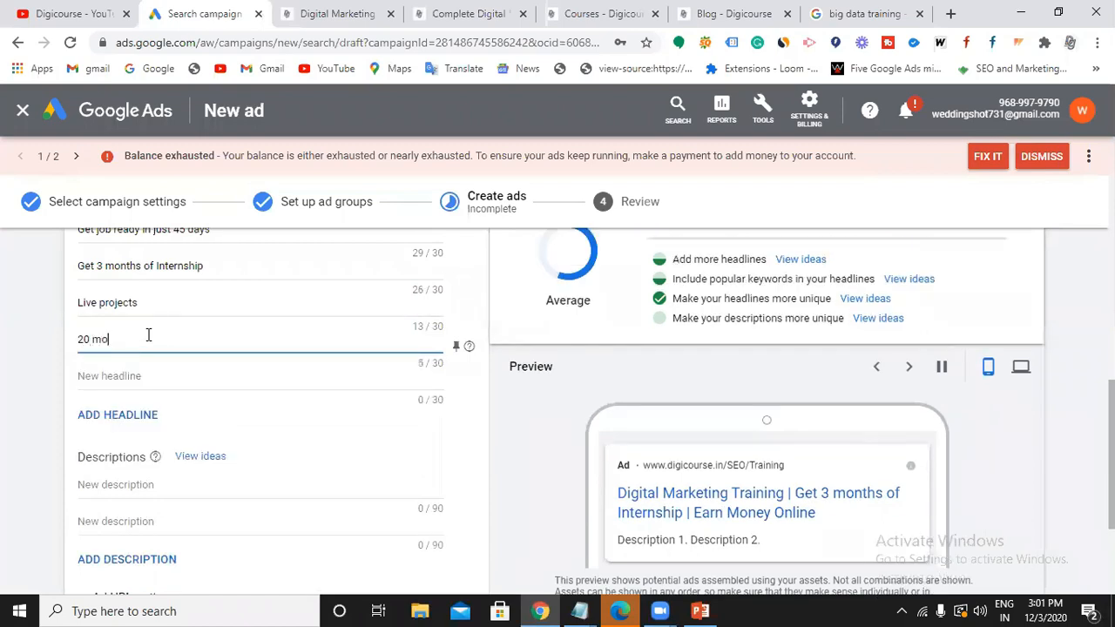
{"action": "type", "text": "dules with "}
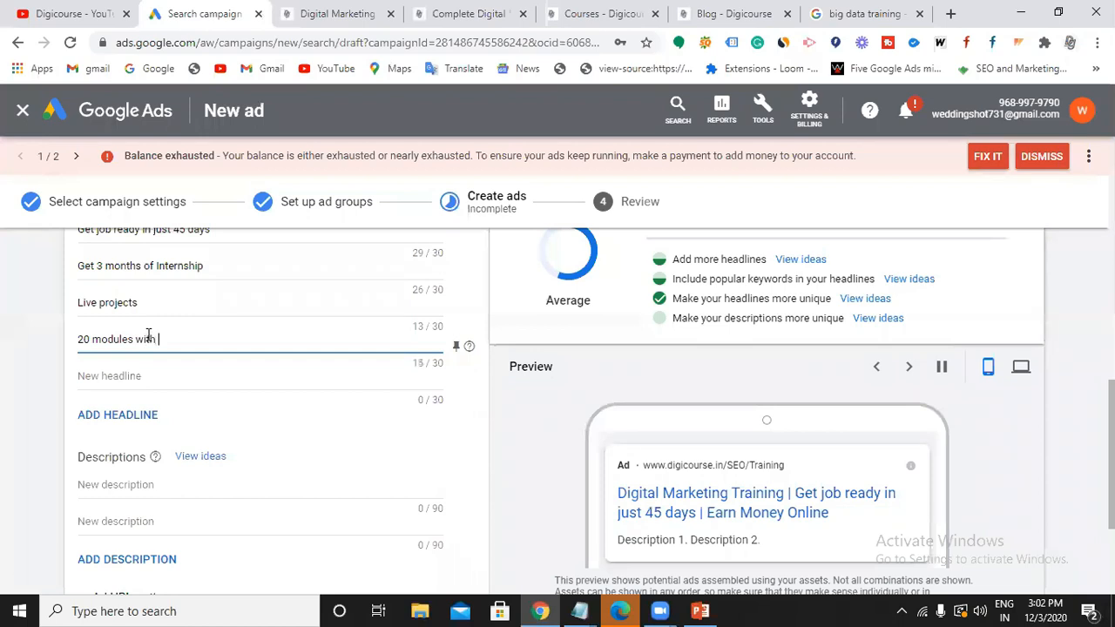
{"action": "type", "text": "practica;s"}
{"action": "key", "text": "BackSpace"}
{"action": "key", "text": "BackSpace"}
{"action": "key", "text": "BackSpace"}
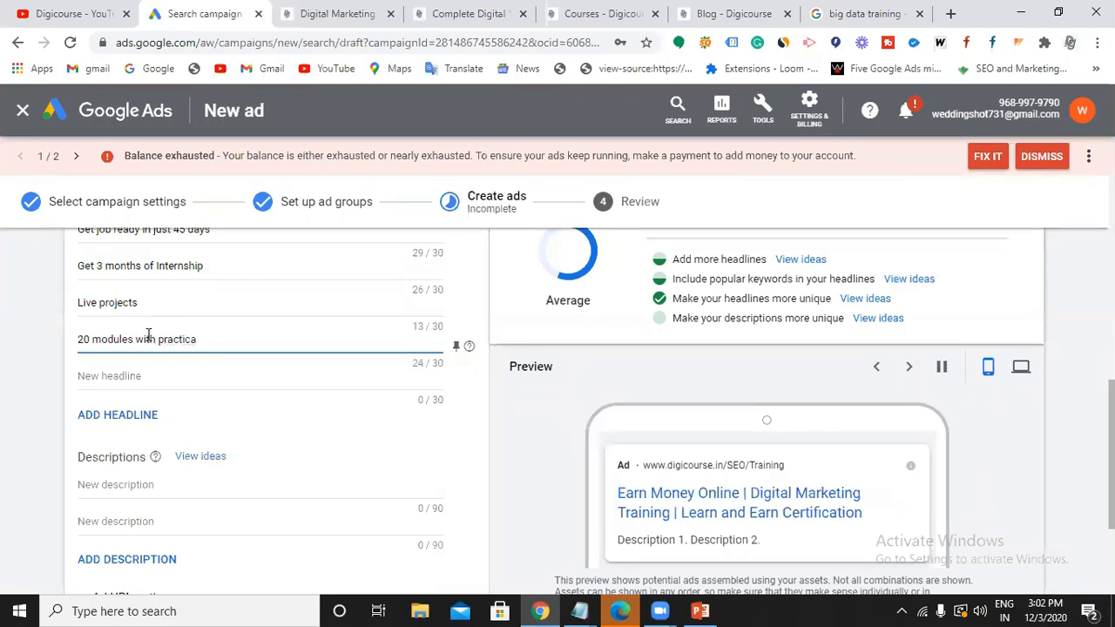
{"action": "type", "text": "als"}
{"action": "scroll", "coordinate": [148, 335], "scroll_direction": "down", "scroll_amount": 1}
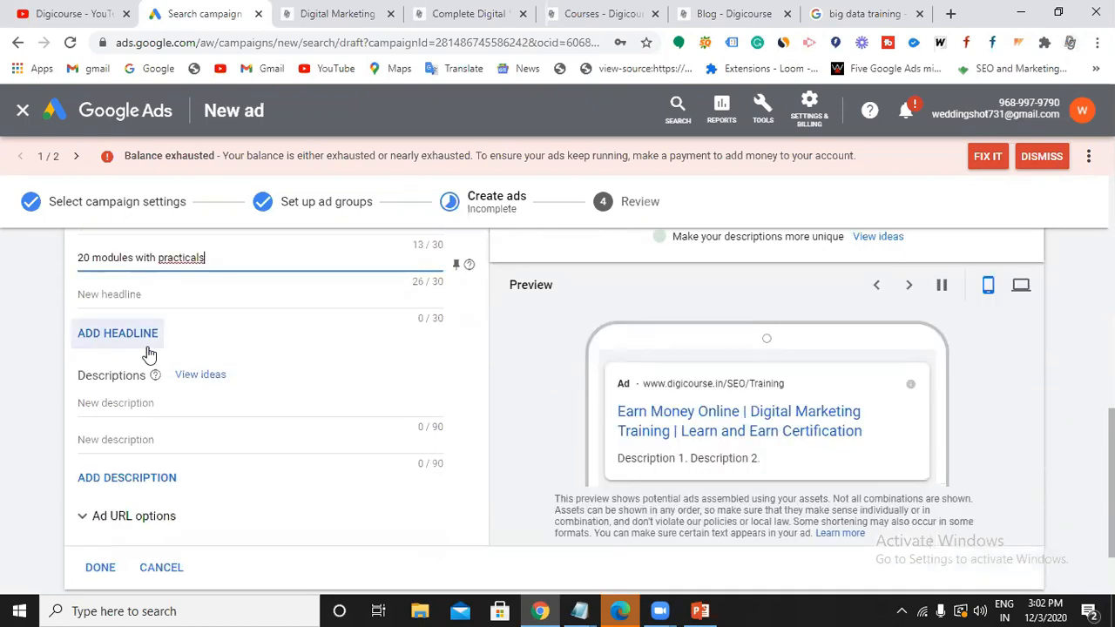
Add suggested descriptions about Certification and 100% Placement and learning from Industrial Experts.
{"action": "left_click", "coordinate": [202, 375]}
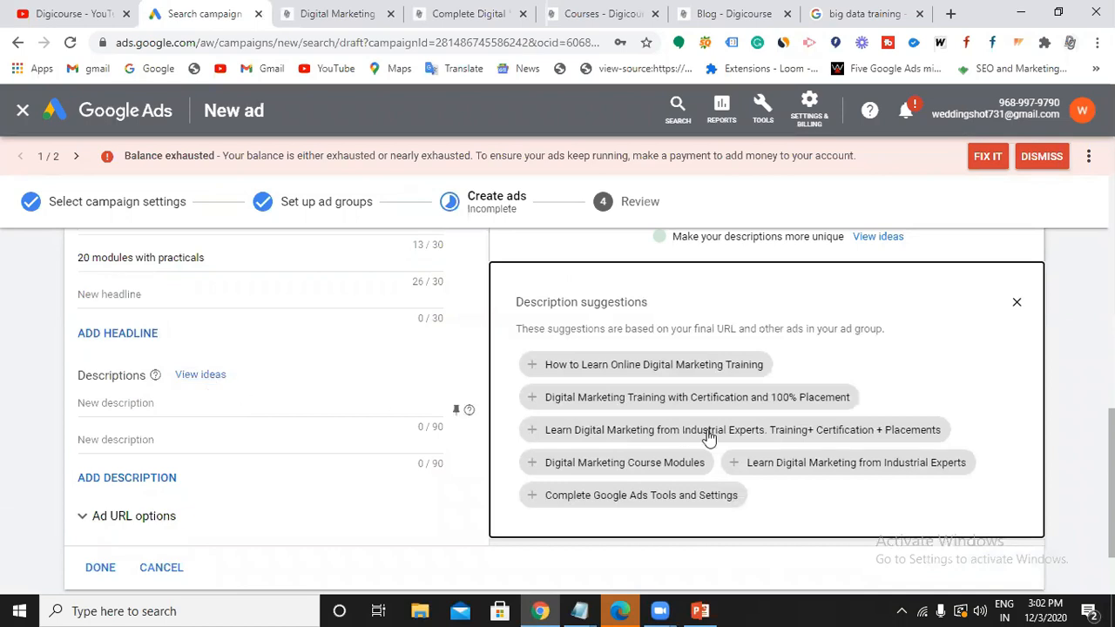
{"action": "left_click", "coordinate": [659, 366]}
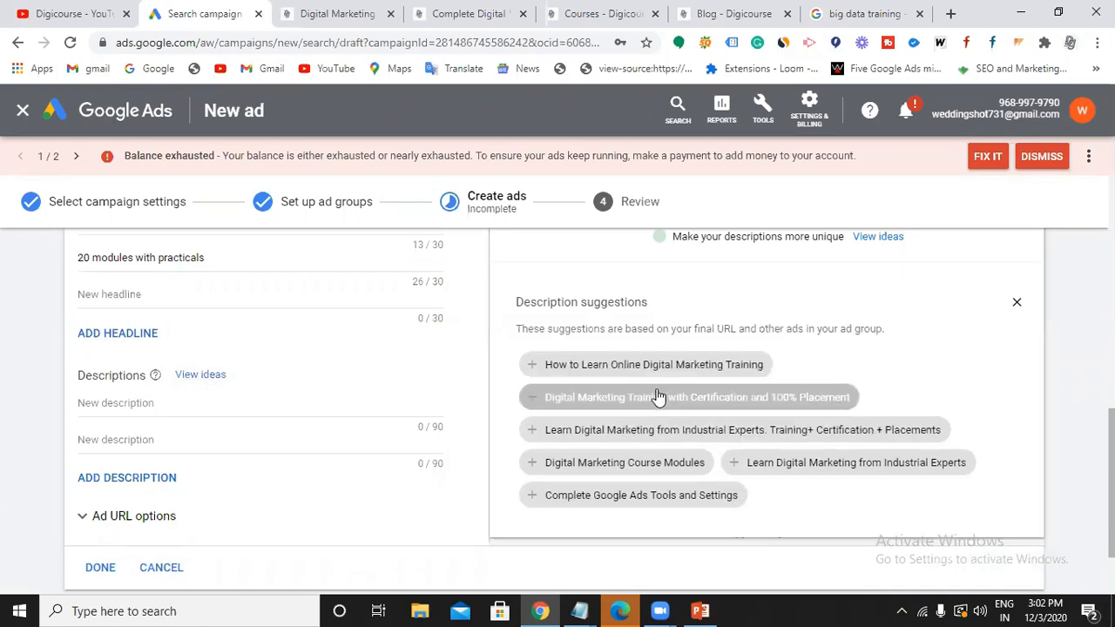
{"action": "left_click", "coordinate": [654, 396]}
{"action": "left_click", "coordinate": [812, 436]}
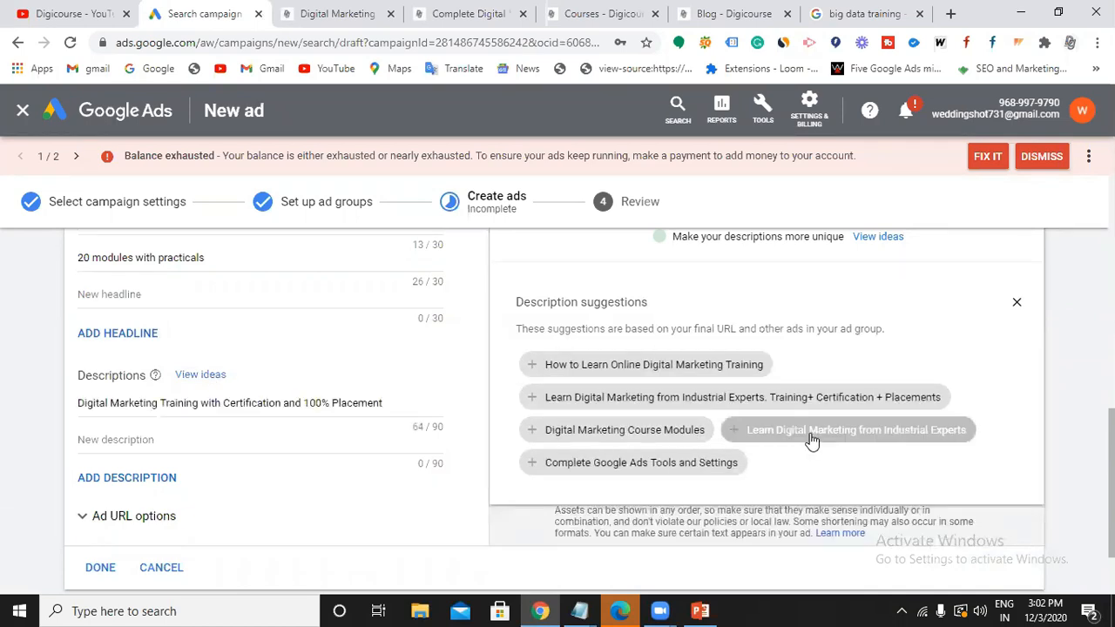
{"action": "left_click", "coordinate": [653, 435]}
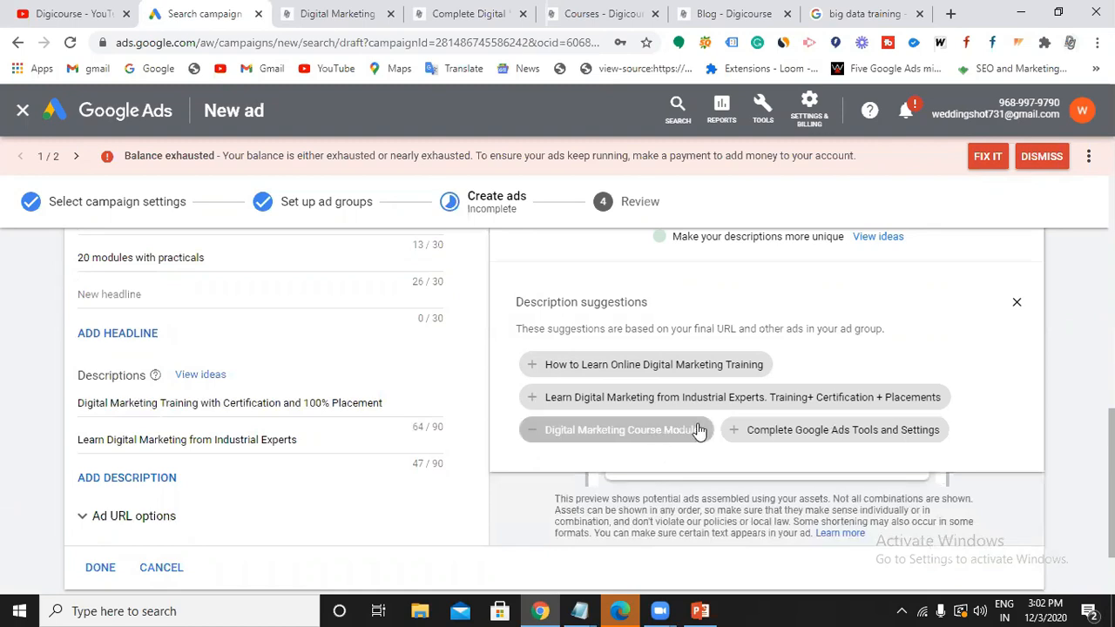
{"action": "left_click", "coordinate": [736, 396]}
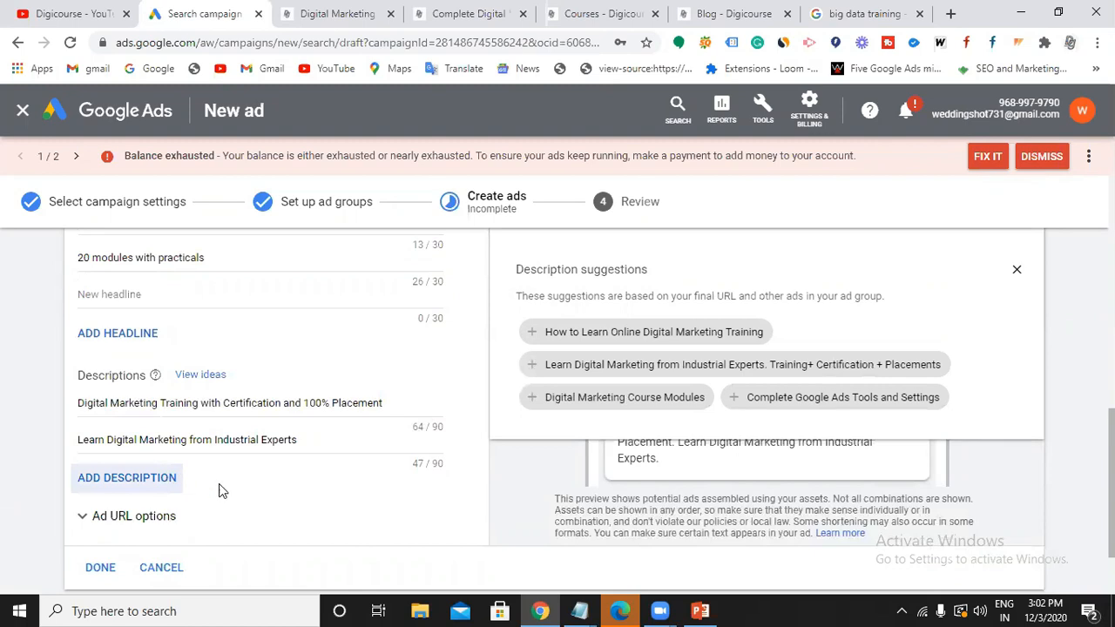
{"action": "scroll", "coordinate": [253, 453], "scroll_direction": "down", "scroll_amount": 1}
{"action": "left_click", "coordinate": [349, 338]}
{"action": "left_click", "coordinate": [422, 442]}
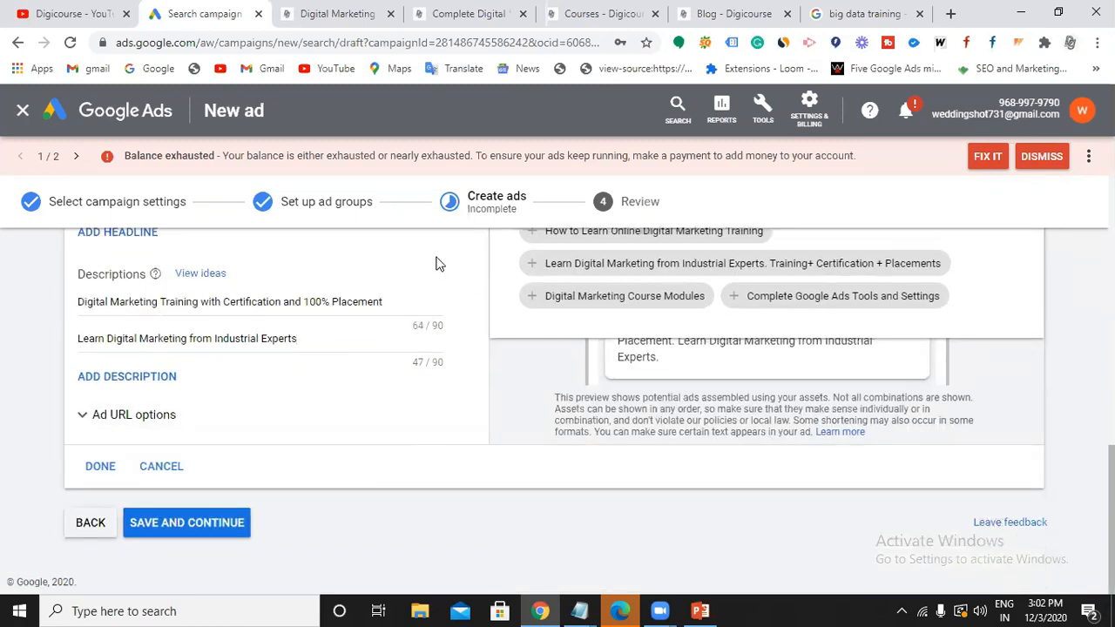
{"action": "scroll", "coordinate": [580, 402], "scroll_direction": "up", "scroll_amount": 2}
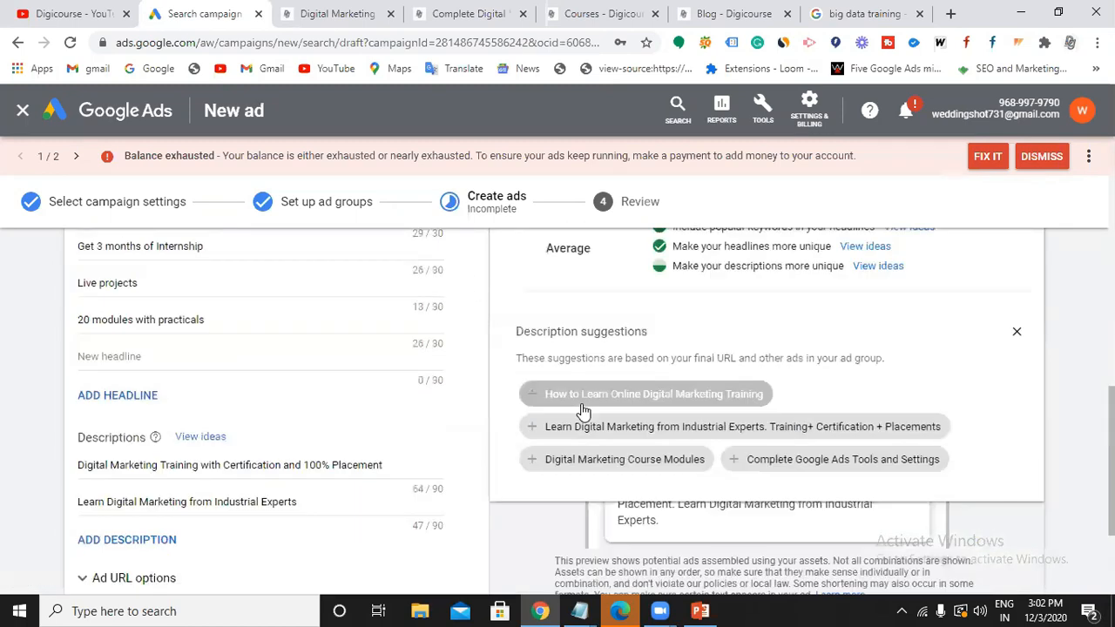
{"action": "left_click", "coordinate": [1018, 335]}
Show the desktop preview of the responsive search ad and look it over.
{"action": "scroll", "coordinate": [649, 448], "scroll_direction": "up", "scroll_amount": 3}
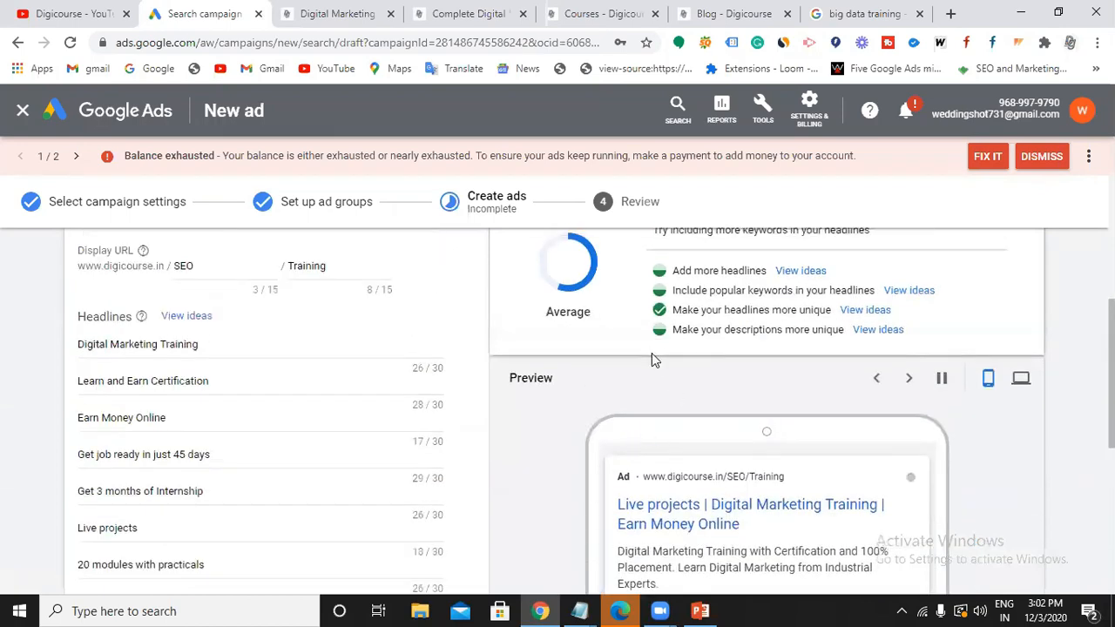
{"action": "scroll", "coordinate": [651, 359], "scroll_direction": "down", "scroll_amount": 3}
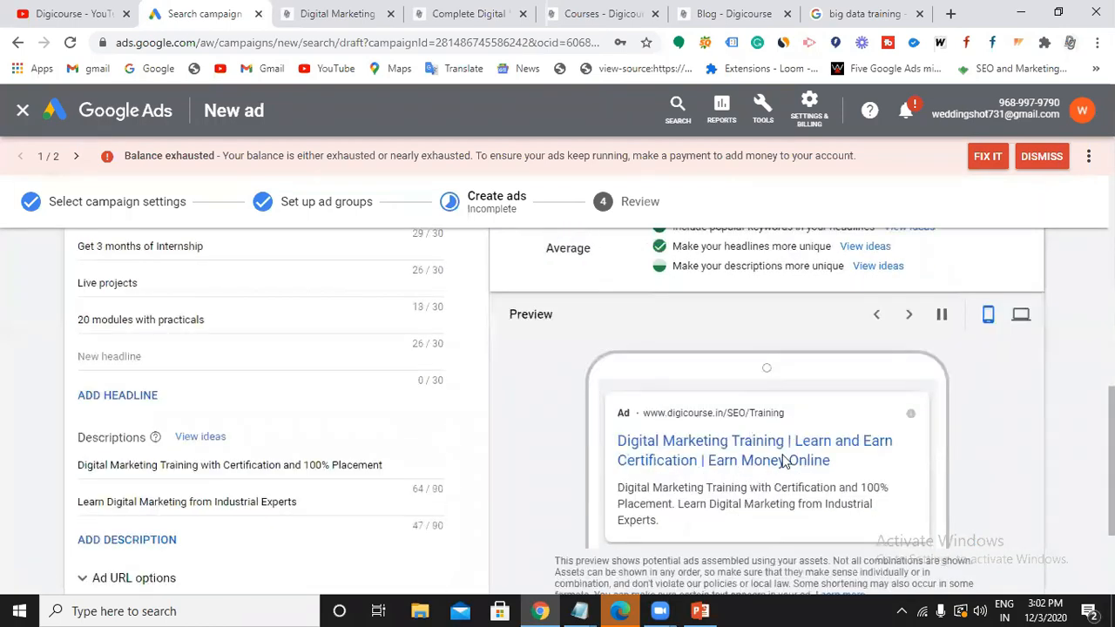
{"action": "scroll", "coordinate": [767, 455], "scroll_direction": "down", "scroll_amount": 1}
{"action": "scroll", "coordinate": [884, 398], "scroll_direction": "up", "scroll_amount": 1}
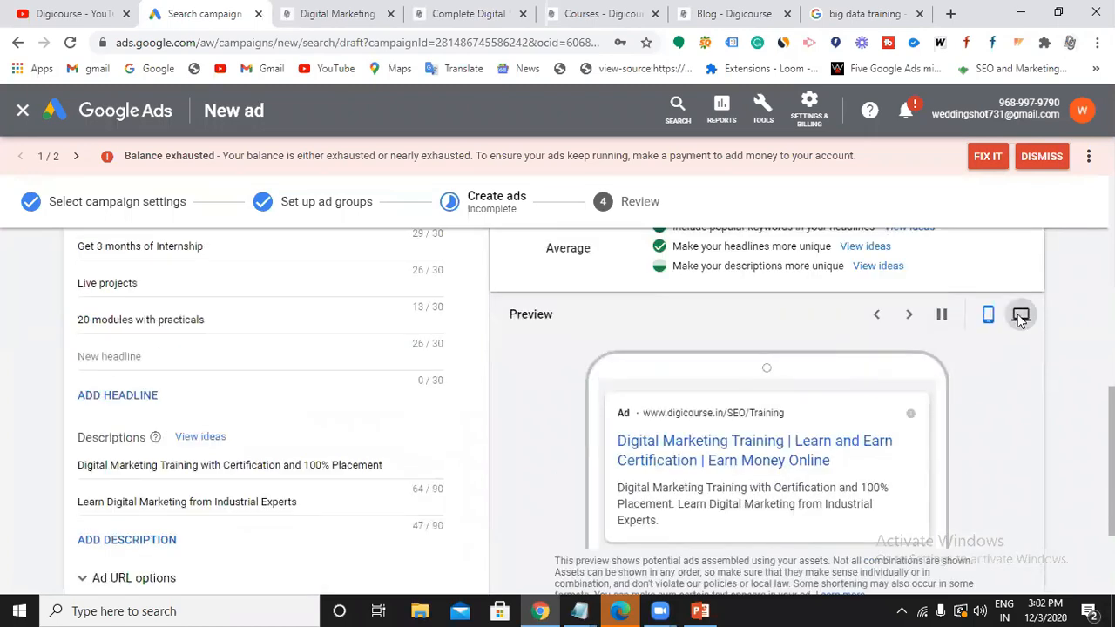
{"action": "left_click", "coordinate": [1021, 317]}
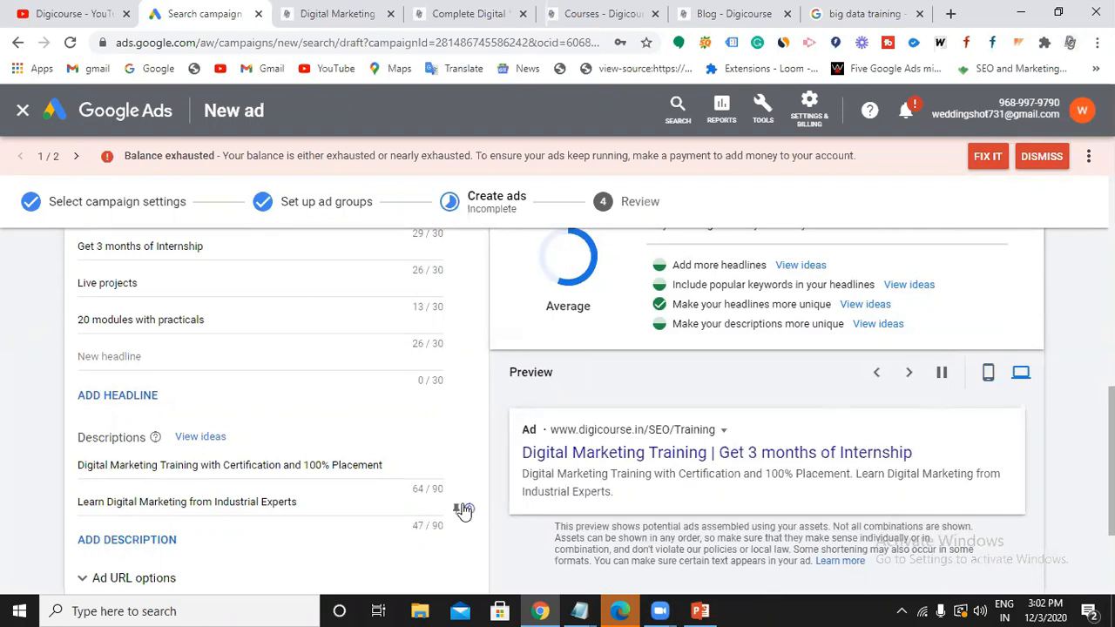
{"action": "scroll", "coordinate": [461, 511], "scroll_direction": "down", "scroll_amount": 2}
{"action": "scroll", "coordinate": [307, 462], "scroll_direction": "up", "scroll_amount": 5}
{"action": "scroll", "coordinate": [309, 460], "scroll_direction": "down", "scroll_amount": 2}
{"action": "scroll", "coordinate": [308, 463], "scroll_direction": "down", "scroll_amount": 3}
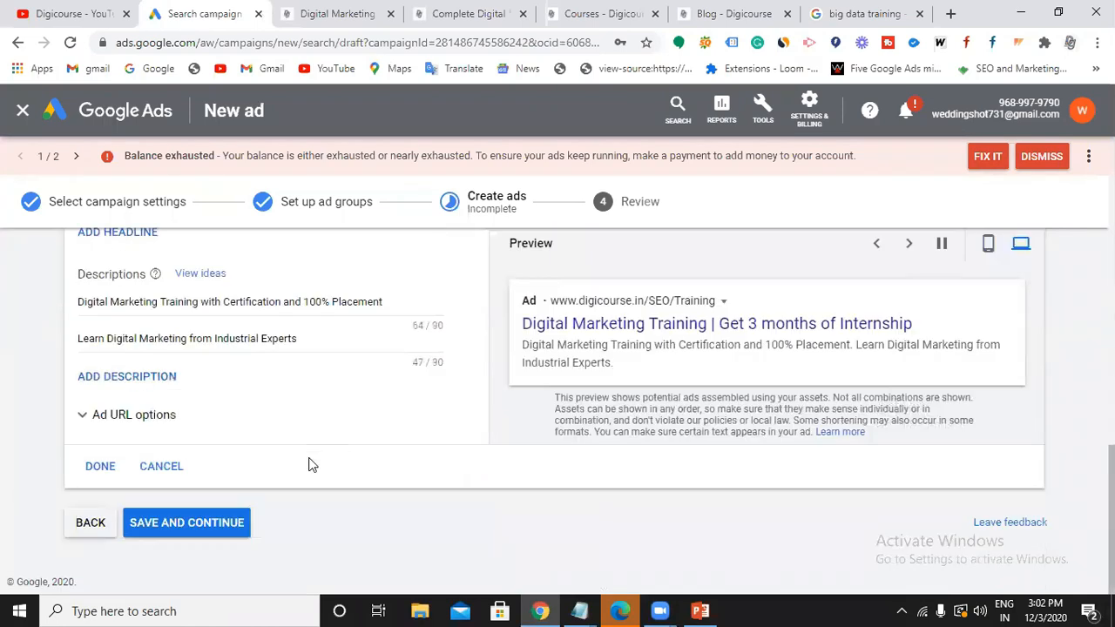
Save the responsive search ad and continue to the campaign Review step.
{"action": "left_click", "coordinate": [102, 466]}
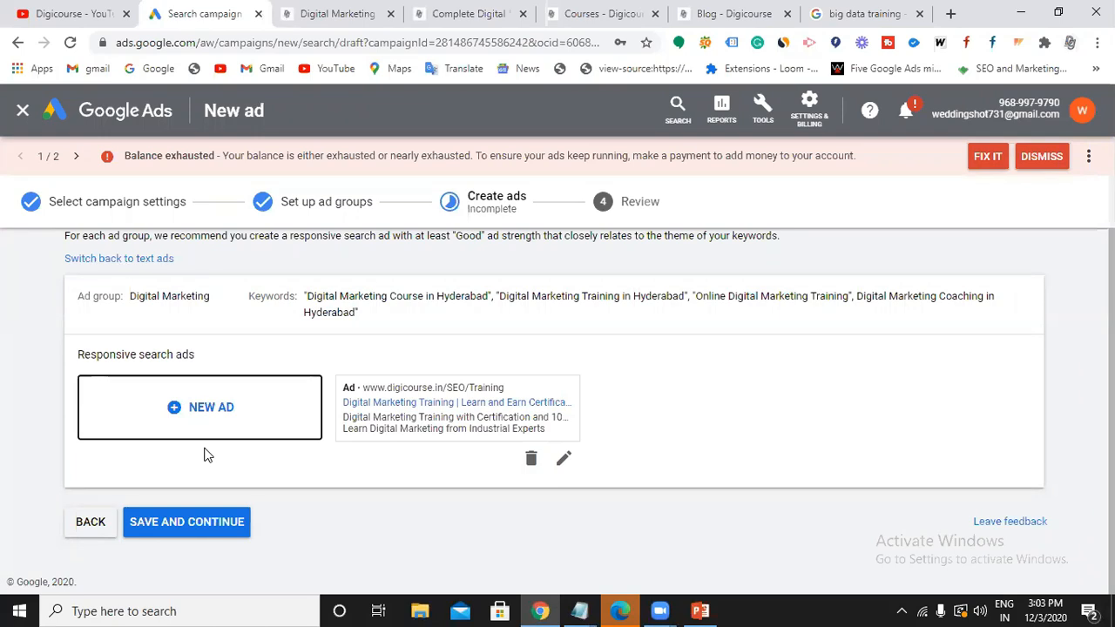
{"action": "left_click", "coordinate": [181, 522]}
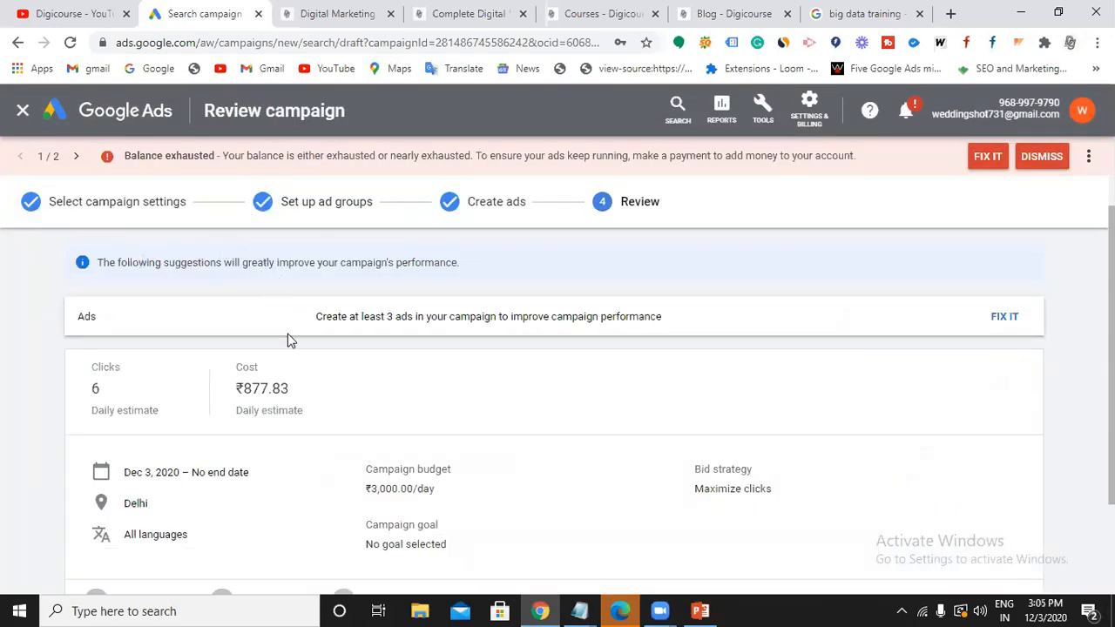
Check the summary (Delhi, ₹3,000.00/day, Maximize clicks) and publish the campaign.
{"action": "scroll", "coordinate": [179, 398], "scroll_direction": "down", "scroll_amount": 1}
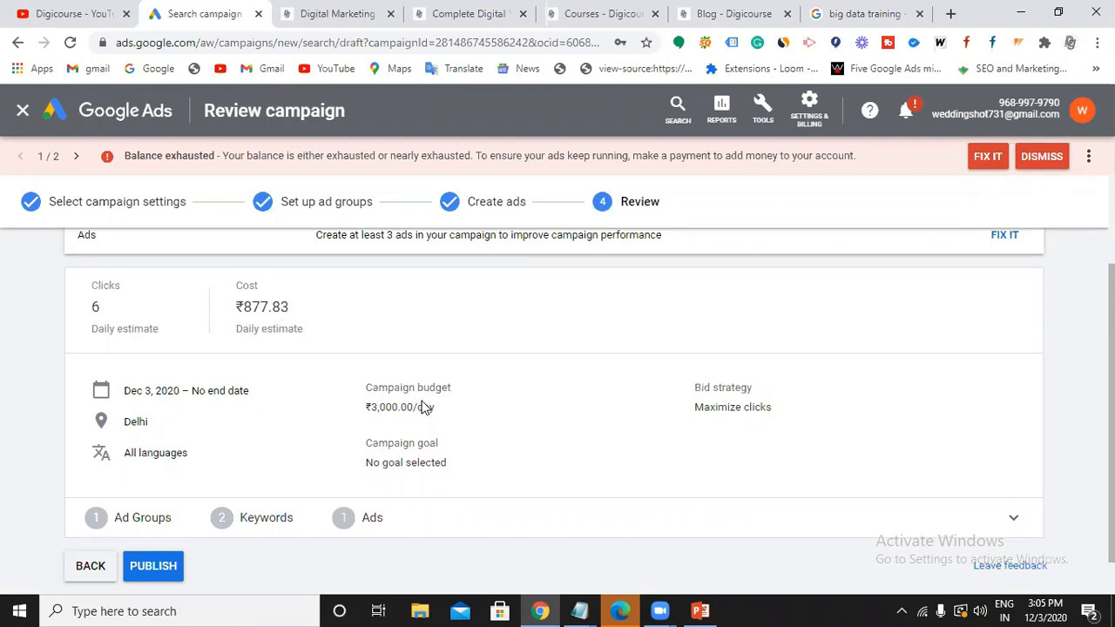
{"action": "scroll", "coordinate": [435, 414], "scroll_direction": "down", "scroll_amount": 1}
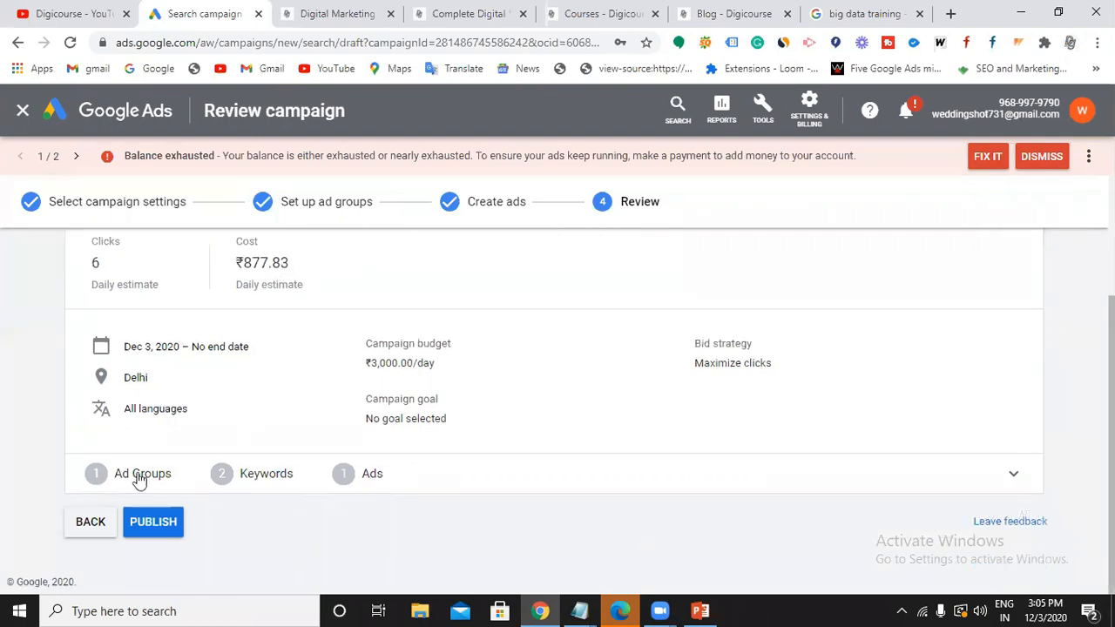
{"action": "left_click", "coordinate": [153, 522]}
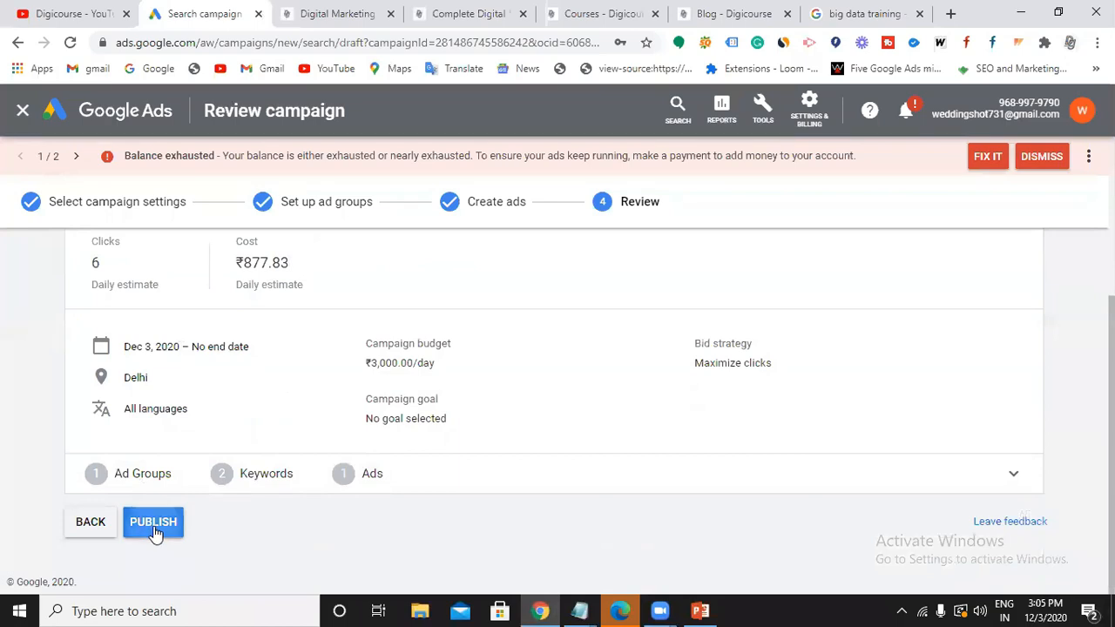